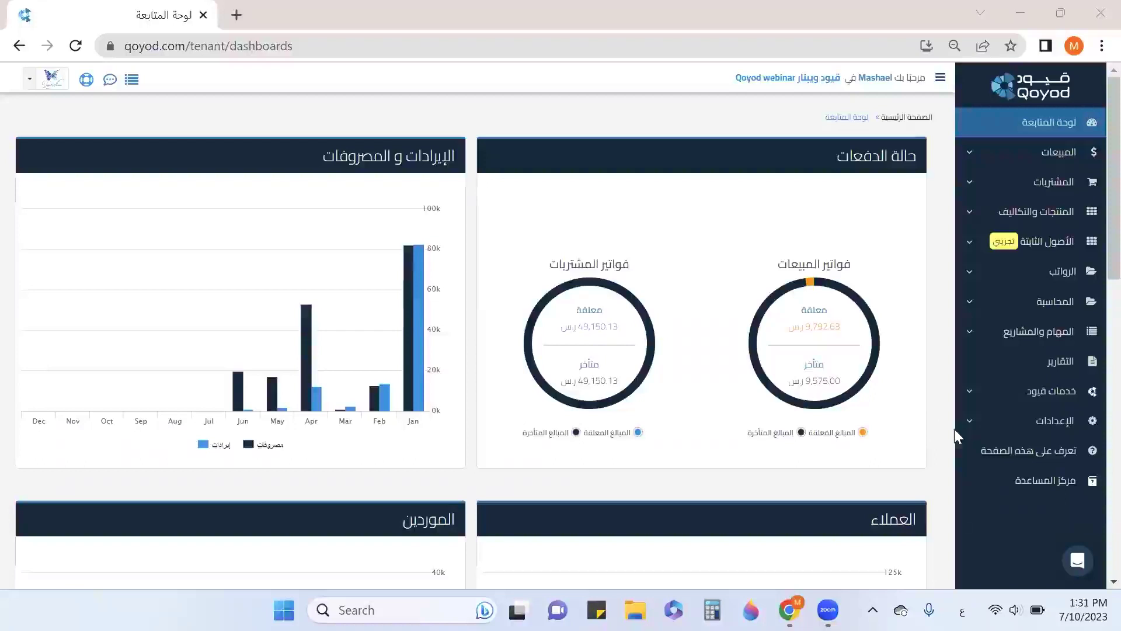
# Open the products and costs list, reset its search filters and look through the full product list
pyautogui.click(1004, 223)
pyautogui.click(1028, 248)
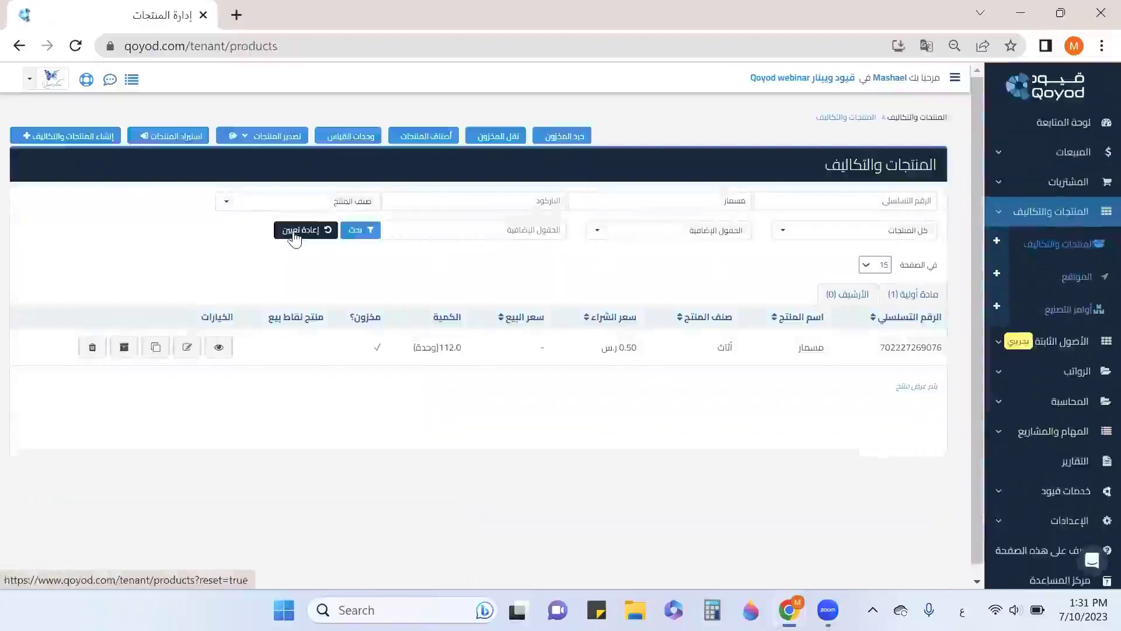
pyautogui.click(295, 233)
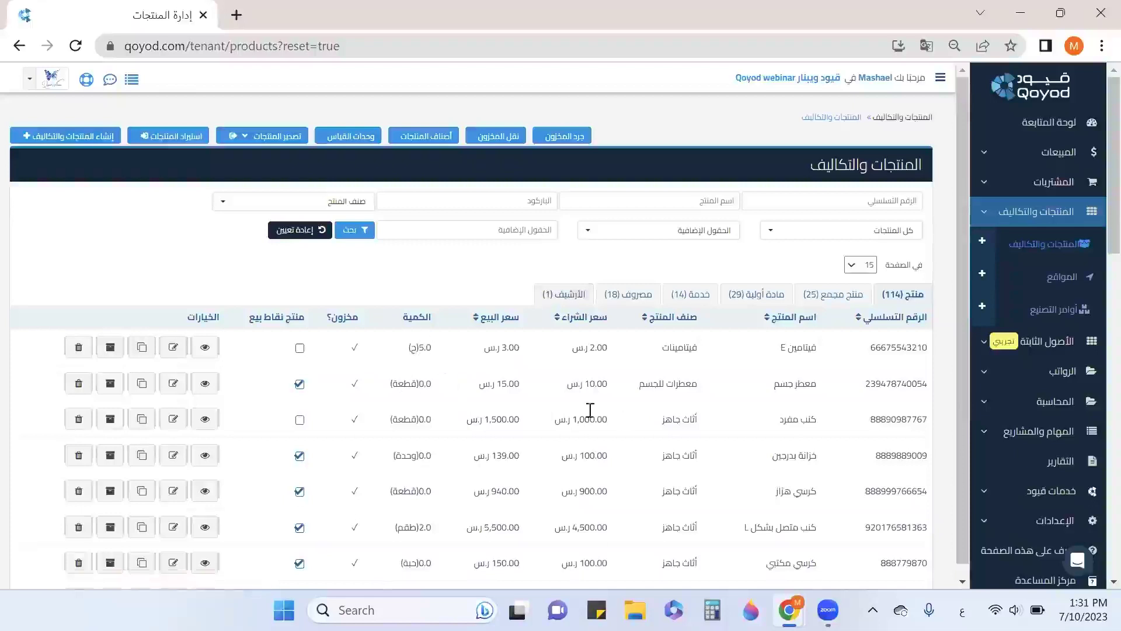
pyautogui.scroll(-2, 706, 428)
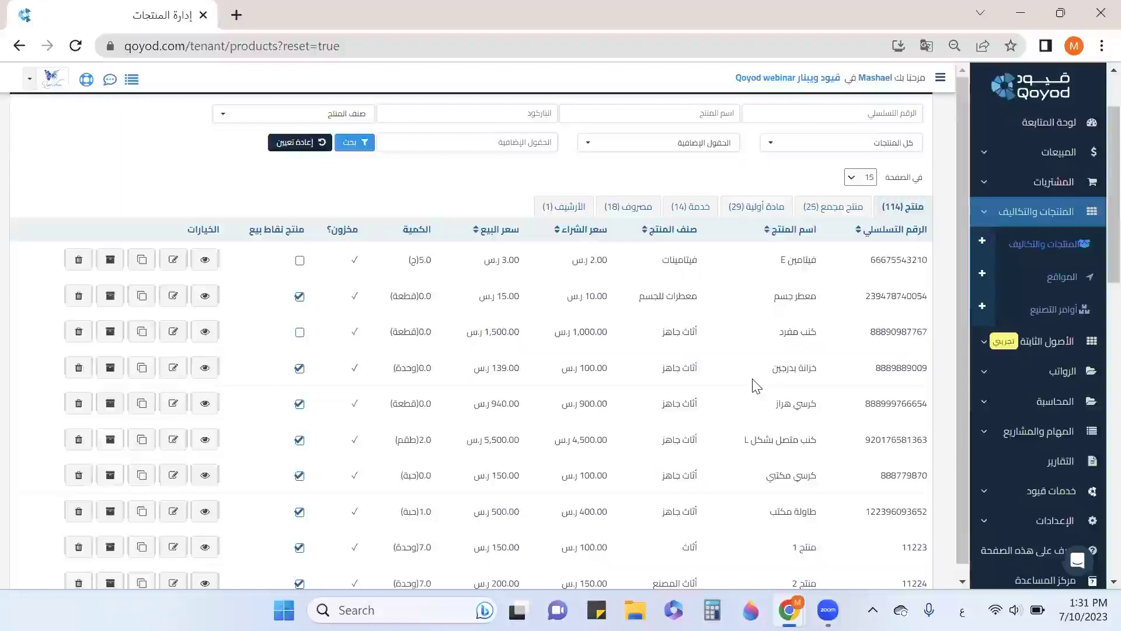
pyautogui.scroll(2, 782, 348)
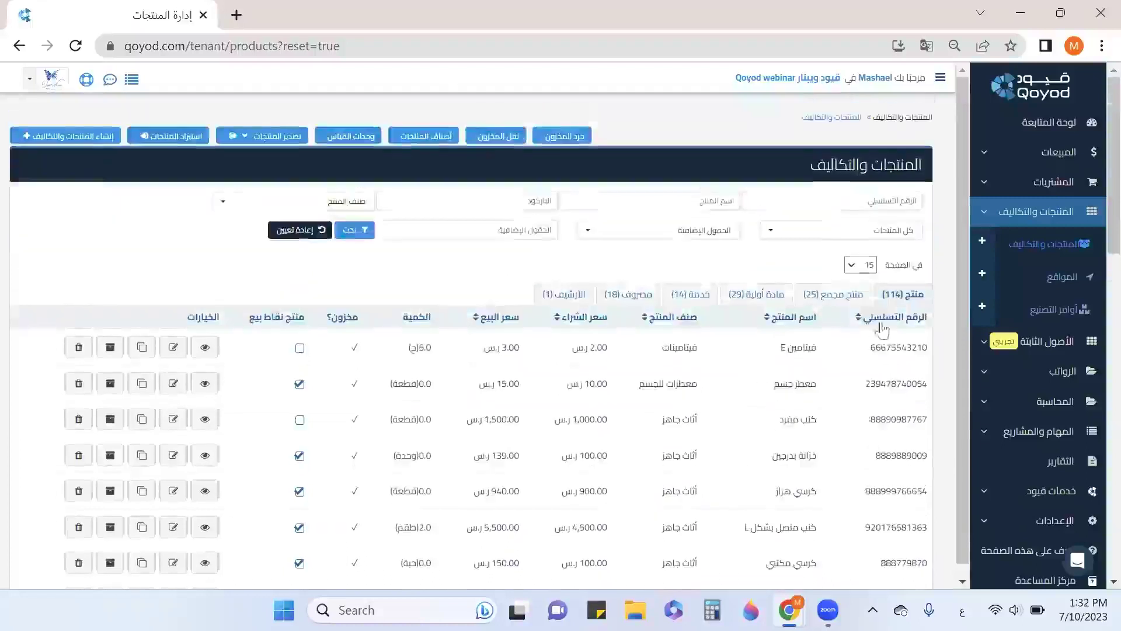
# Search the product list for the name "مسمار" and open that raw material's details
pyautogui.click(705, 197)
pyautogui.write('مسمار')
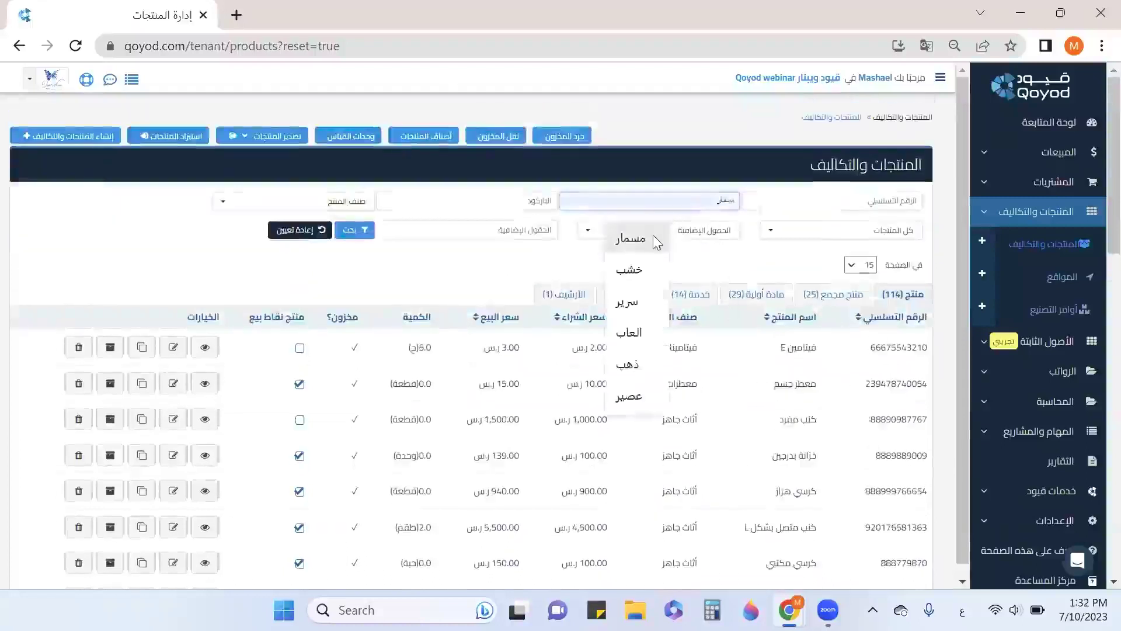
pyautogui.click(349, 232)
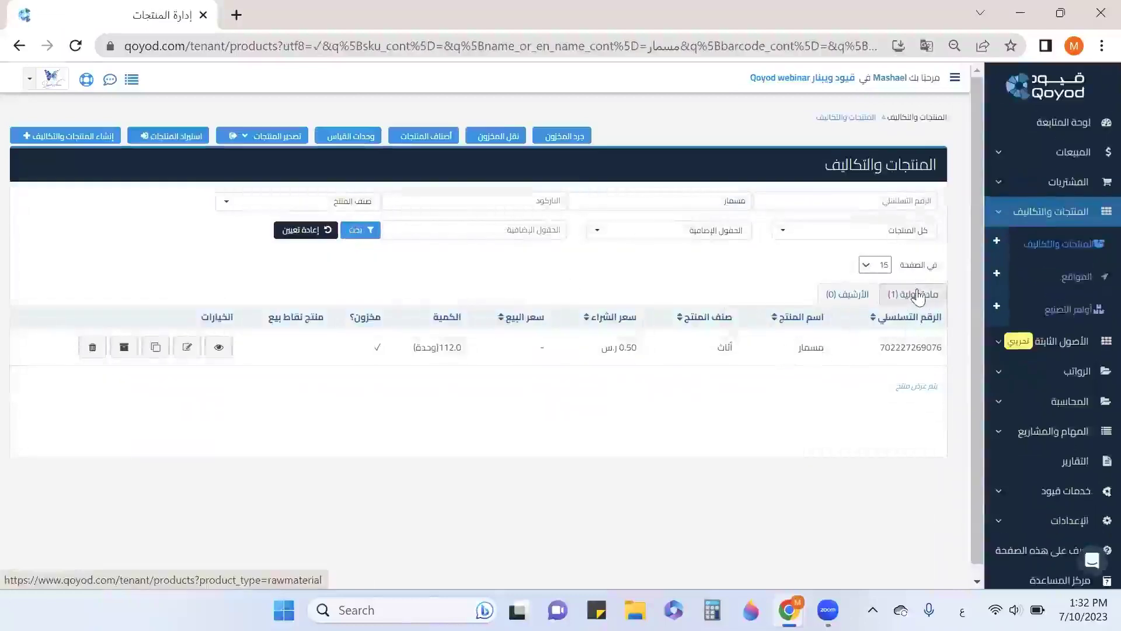
pyautogui.click(220, 347)
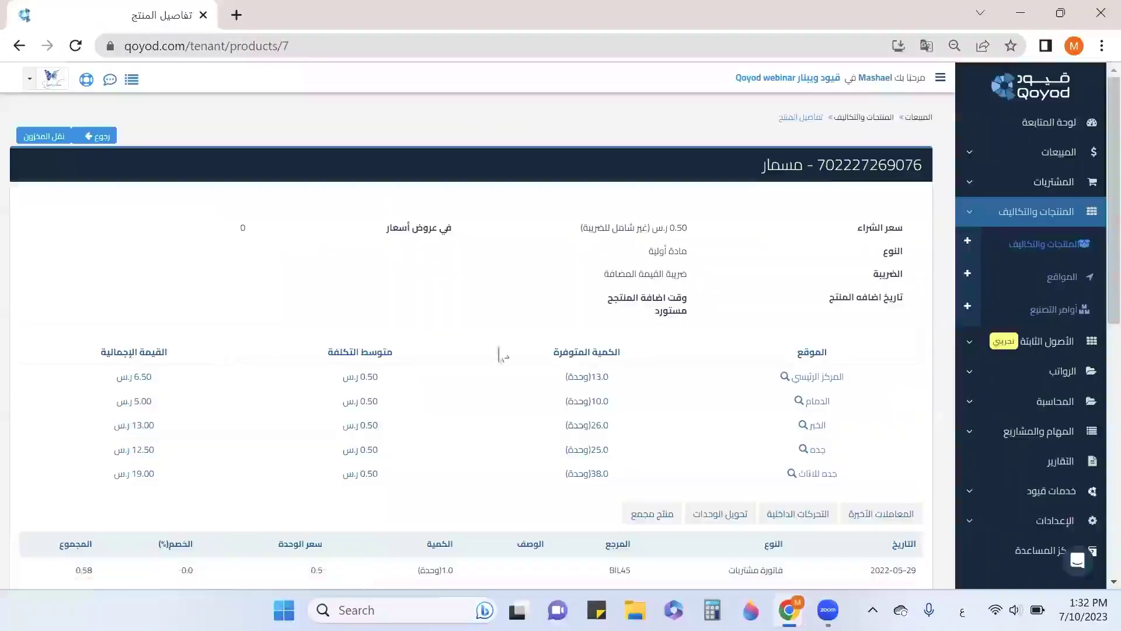
# Open the product's inventory movements for the المركز الرئيسي location and examine the quantity changes from the first entry through bill BIL45
pyautogui.scroll(-2, 784, 309)
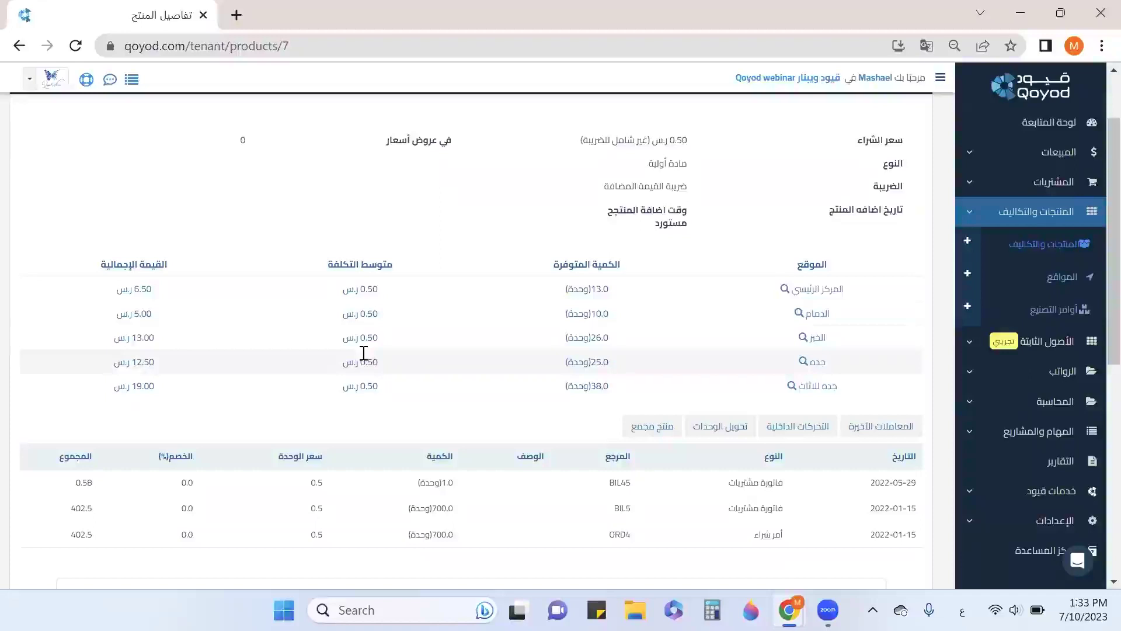
pyautogui.click(809, 296)
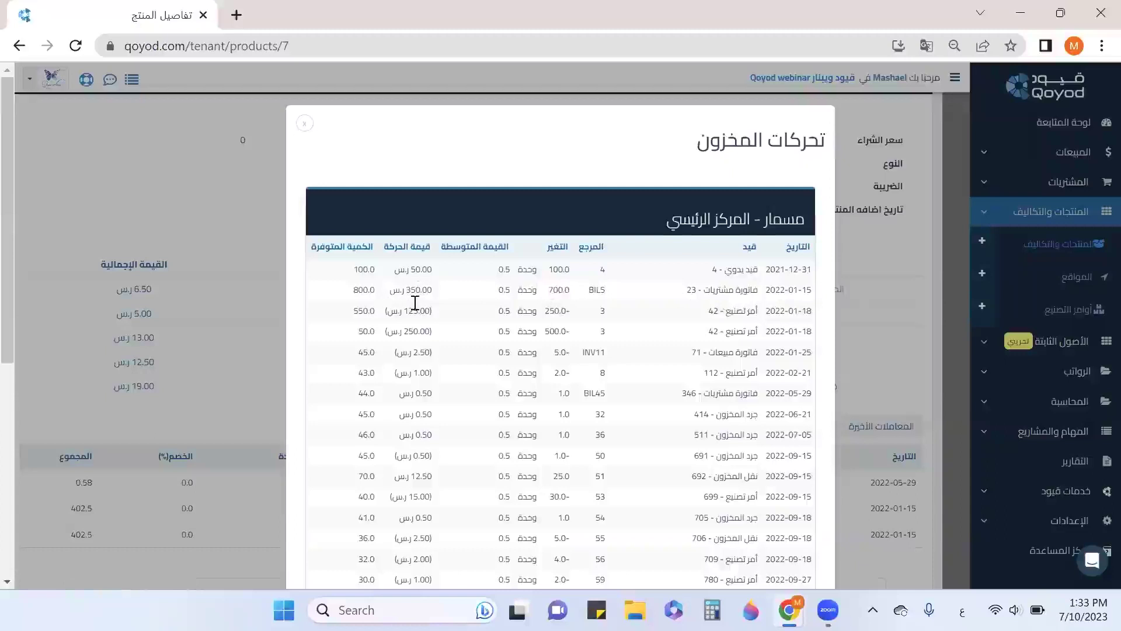
pyautogui.moveTo(353, 290); pyautogui.dragTo(376, 298)
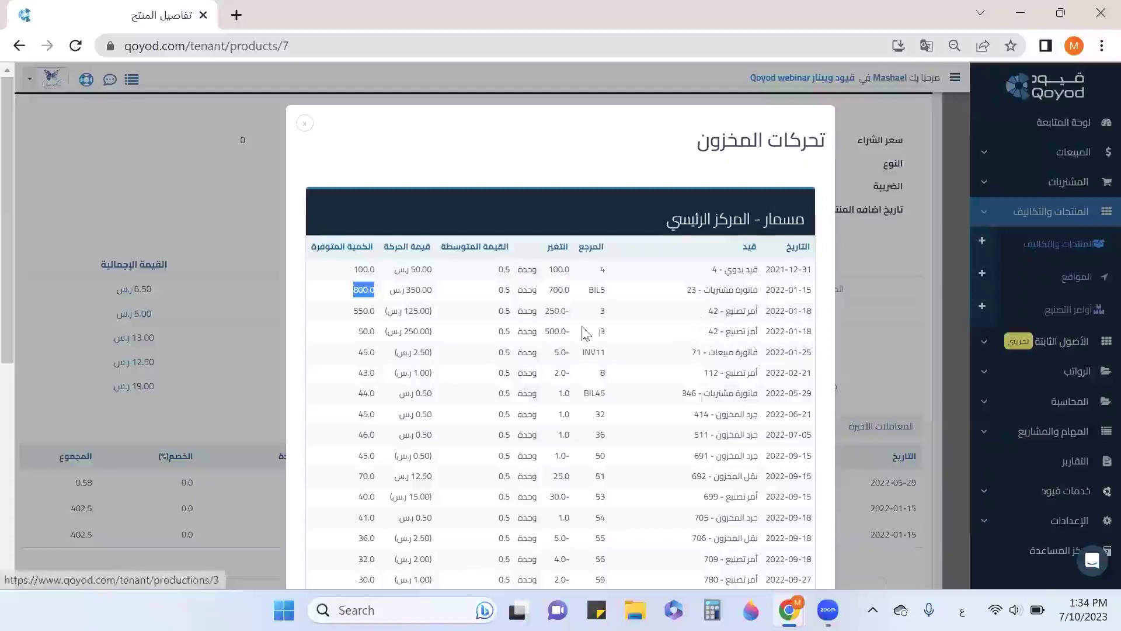
pyautogui.click(360, 331)
pyautogui.moveTo(360, 332); pyautogui.dragTo(373, 337)
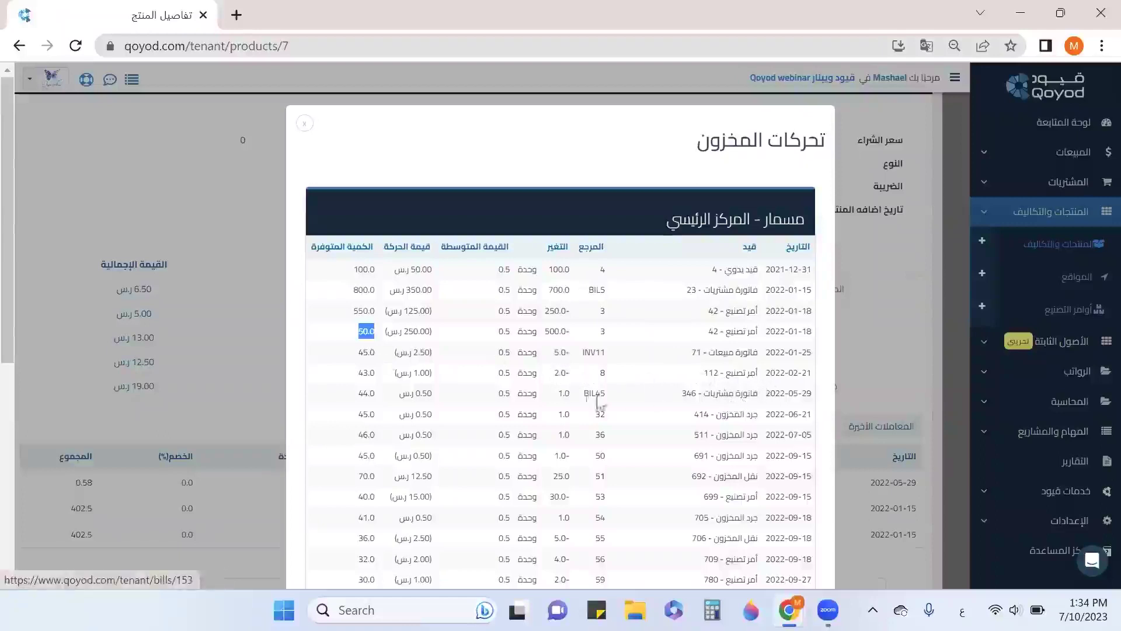
pyautogui.moveTo(563, 393); pyautogui.dragTo(571, 393)
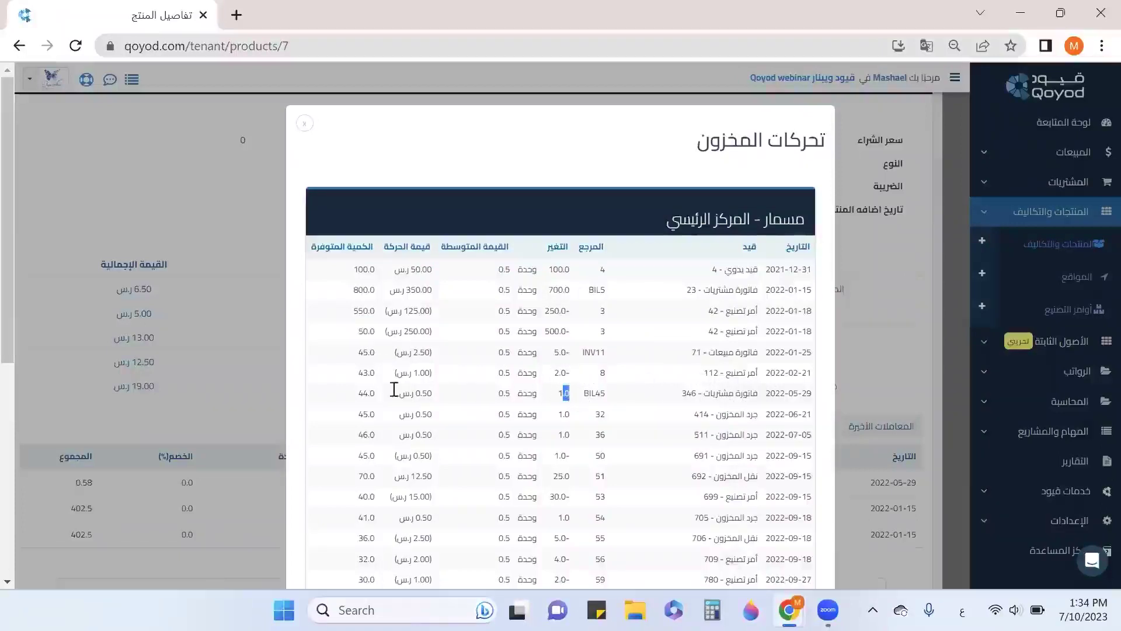
pyautogui.moveTo(369, 390); pyautogui.dragTo(359, 396)
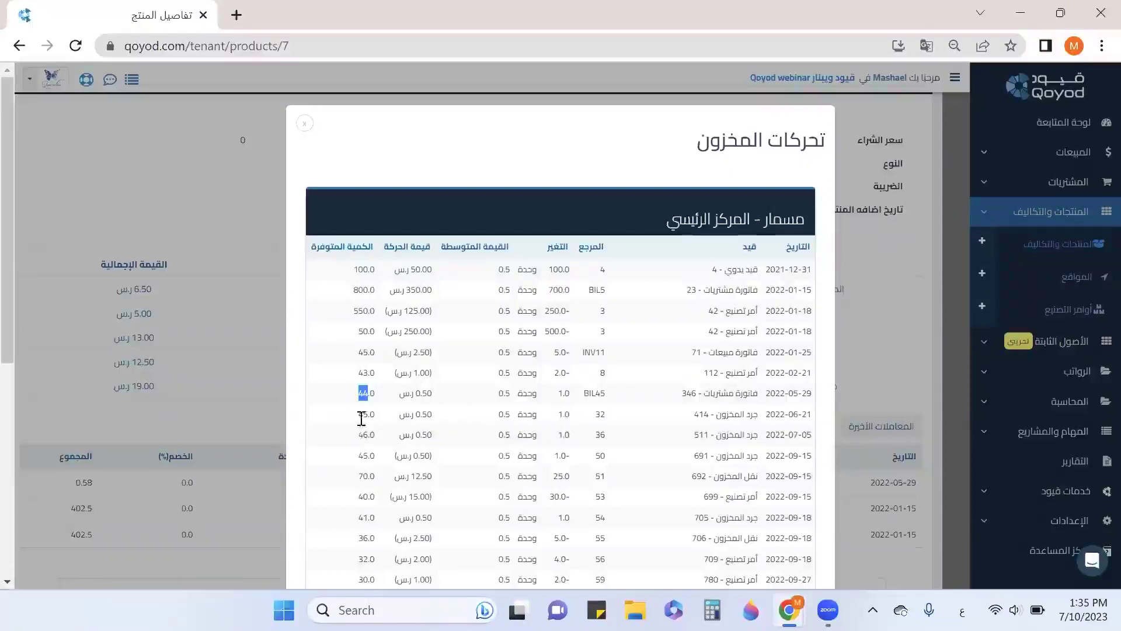
# Examine the available quantities and changes of the stock takes and transfers in the rest of the المركز الرئيسي movement list
pyautogui.moveTo(362, 434); pyautogui.dragTo(383, 438)
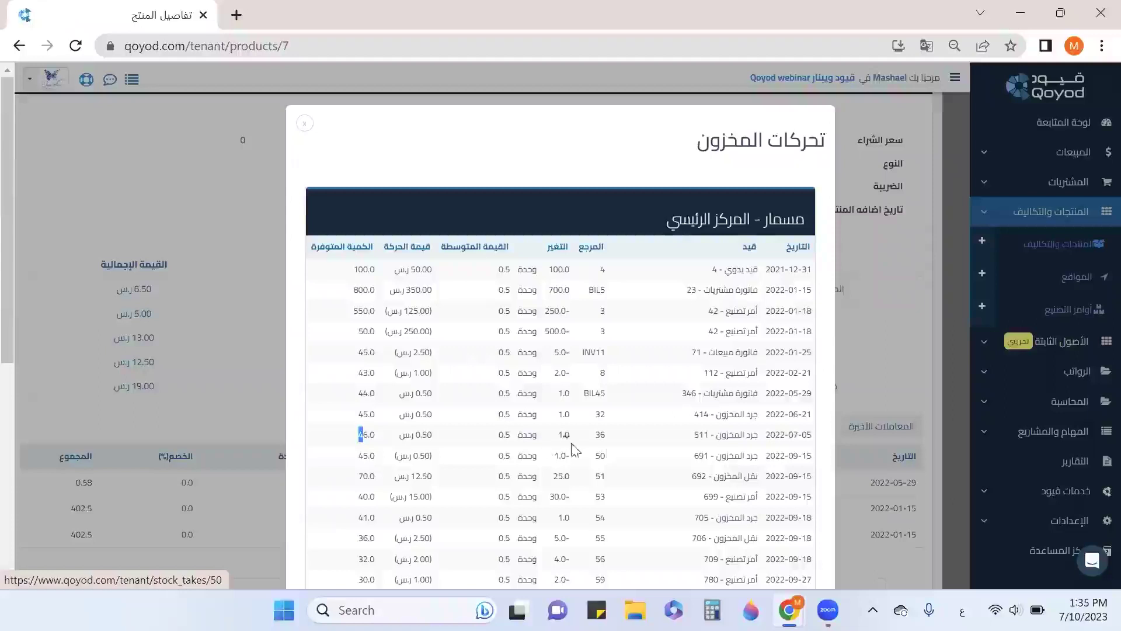
pyautogui.moveTo(370, 456); pyautogui.dragTo(354, 461)
pyautogui.scroll(-1, 636, 484)
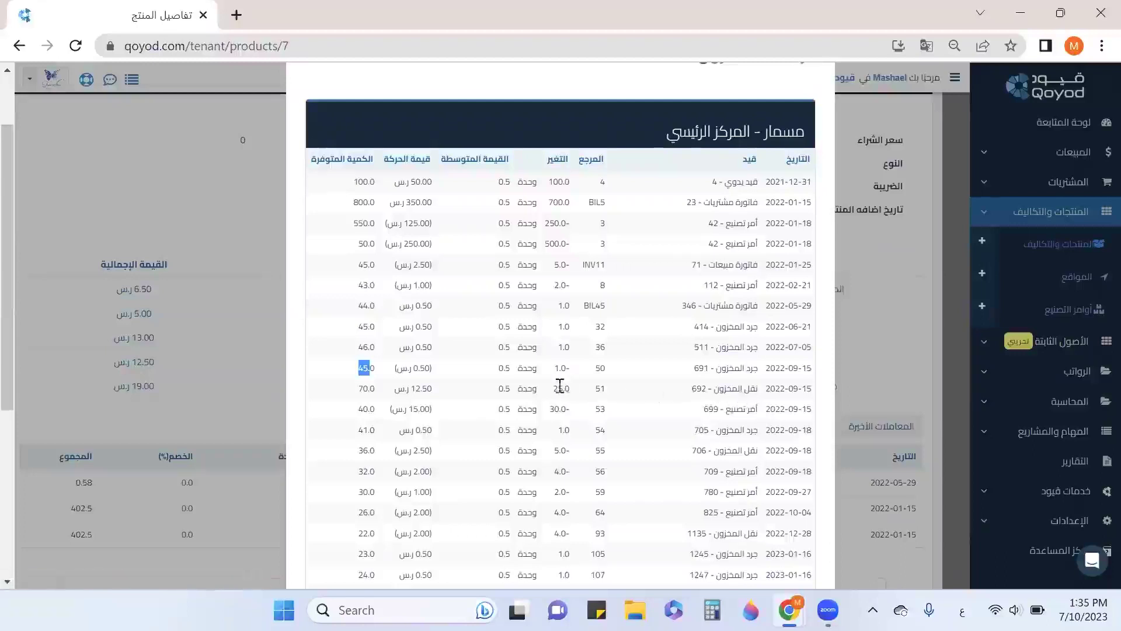
pyautogui.moveTo(358, 387); pyautogui.dragTo(390, 388)
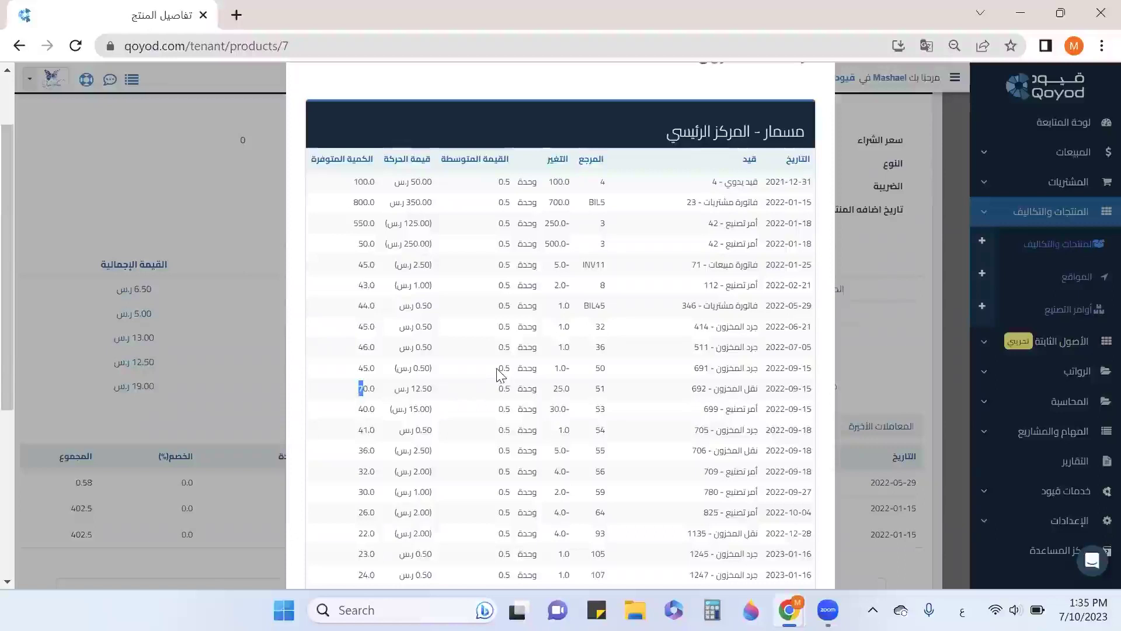
pyautogui.scroll(-3, 618, 384)
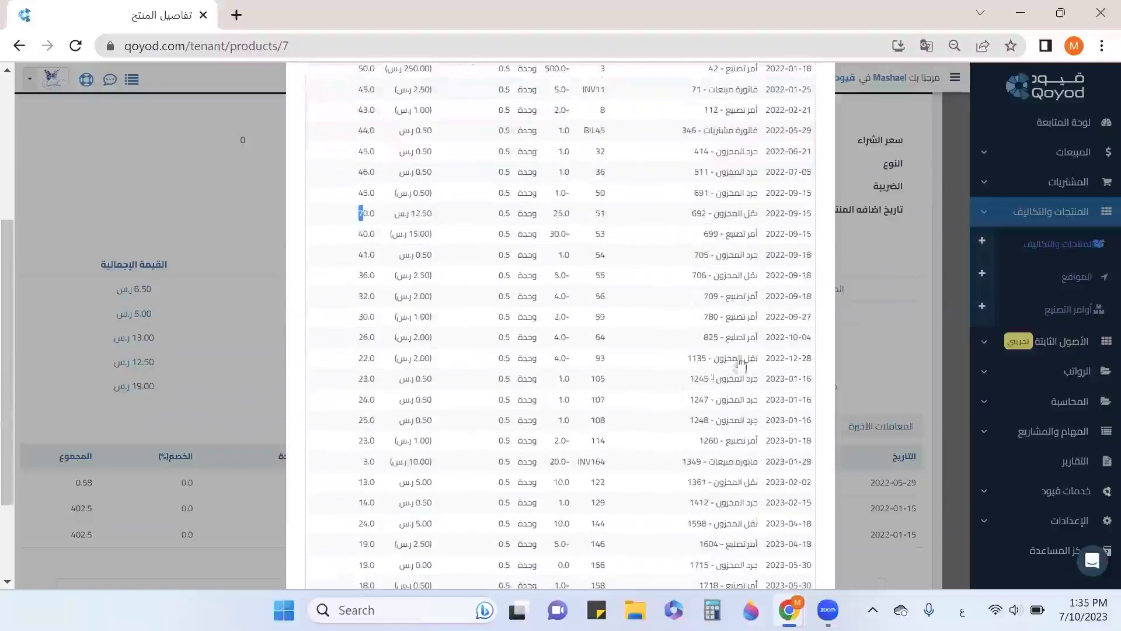
pyautogui.moveTo(574, 362); pyautogui.dragTo(555, 358)
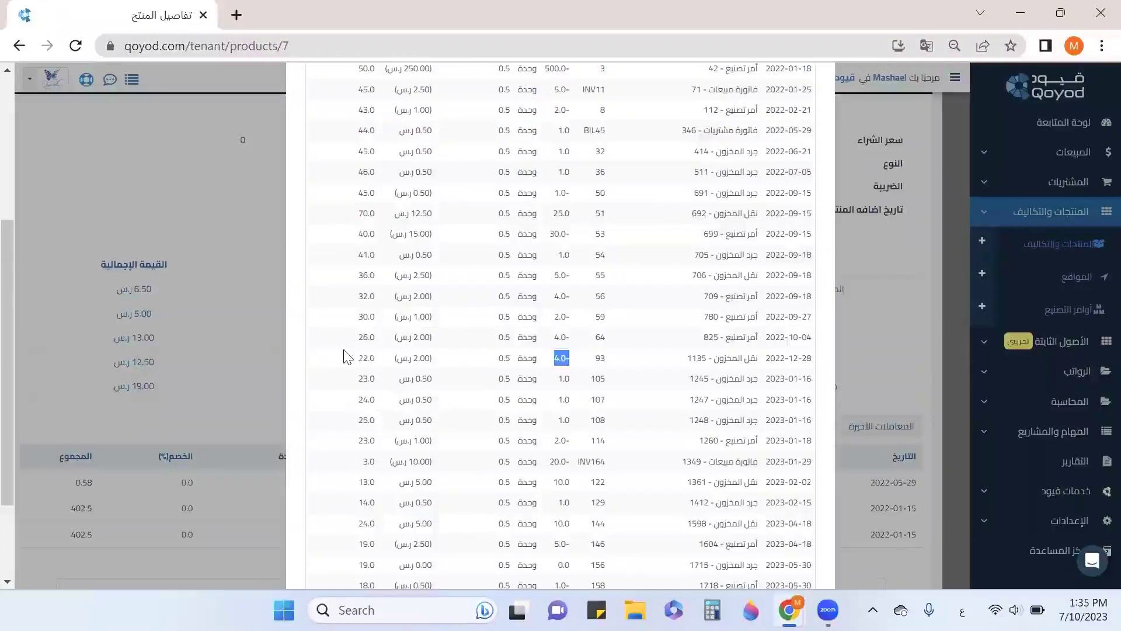
pyautogui.scroll(-2, 654, 228)
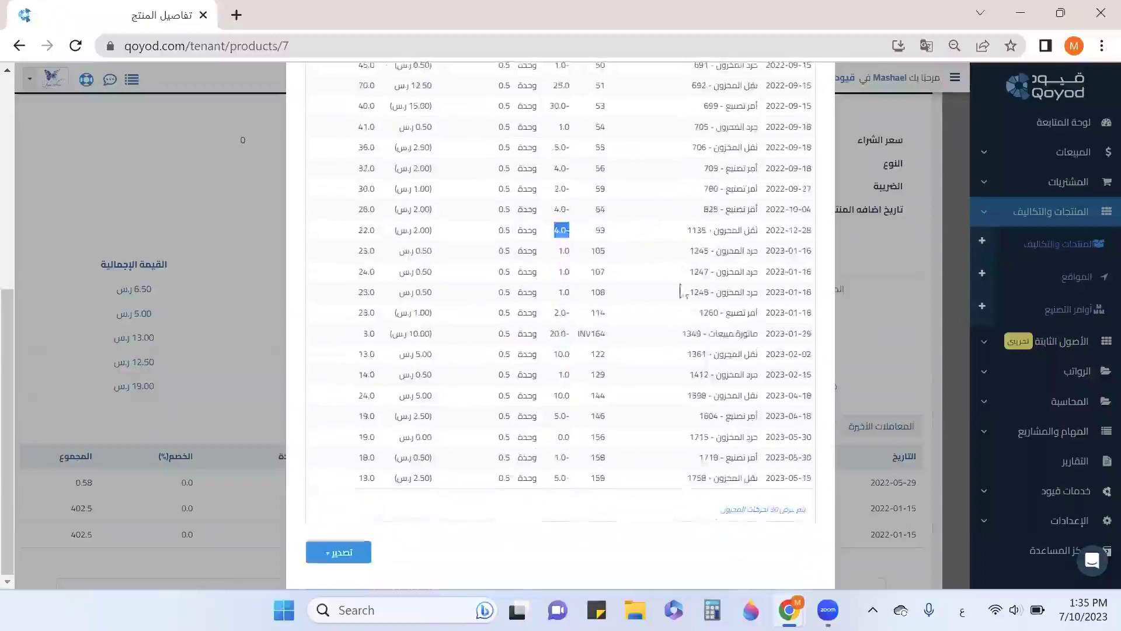
pyautogui.scroll(4, 708, 356)
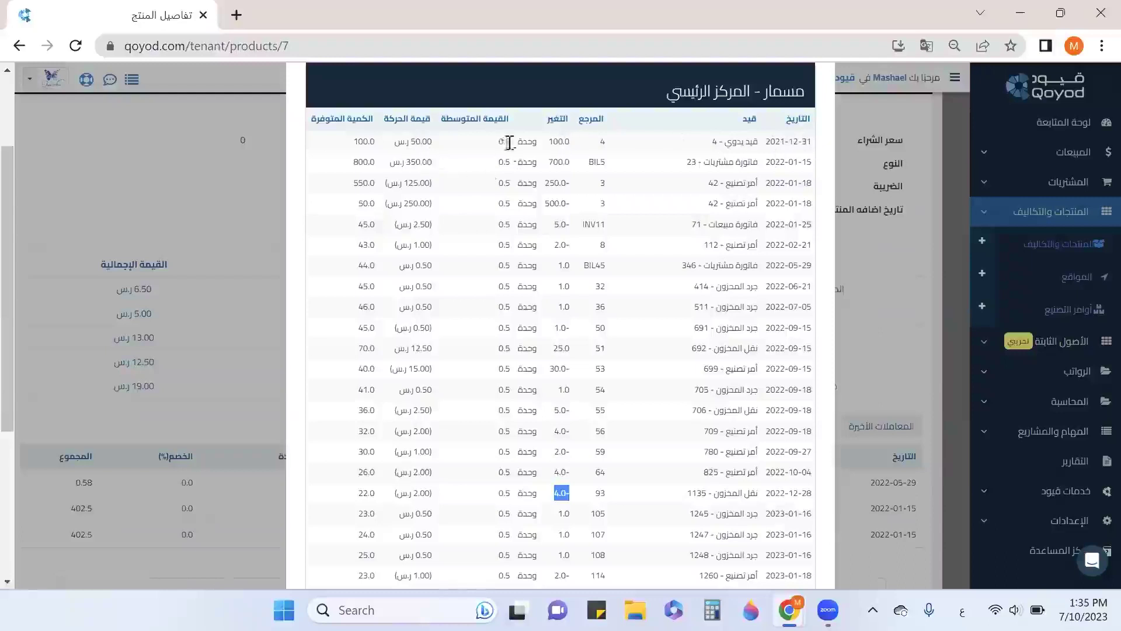
pyautogui.scroll(-5, 543, 279)
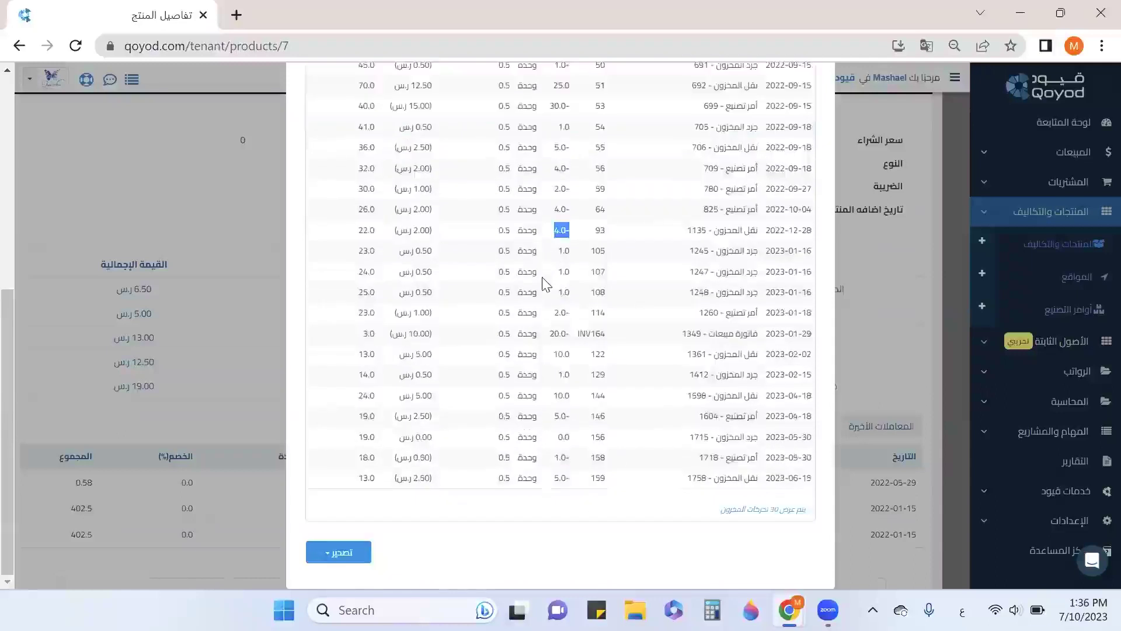
# Show the export formats for the المركز الرئيسي inventory movements, then close the movement list without exporting
pyautogui.click(366, 526)
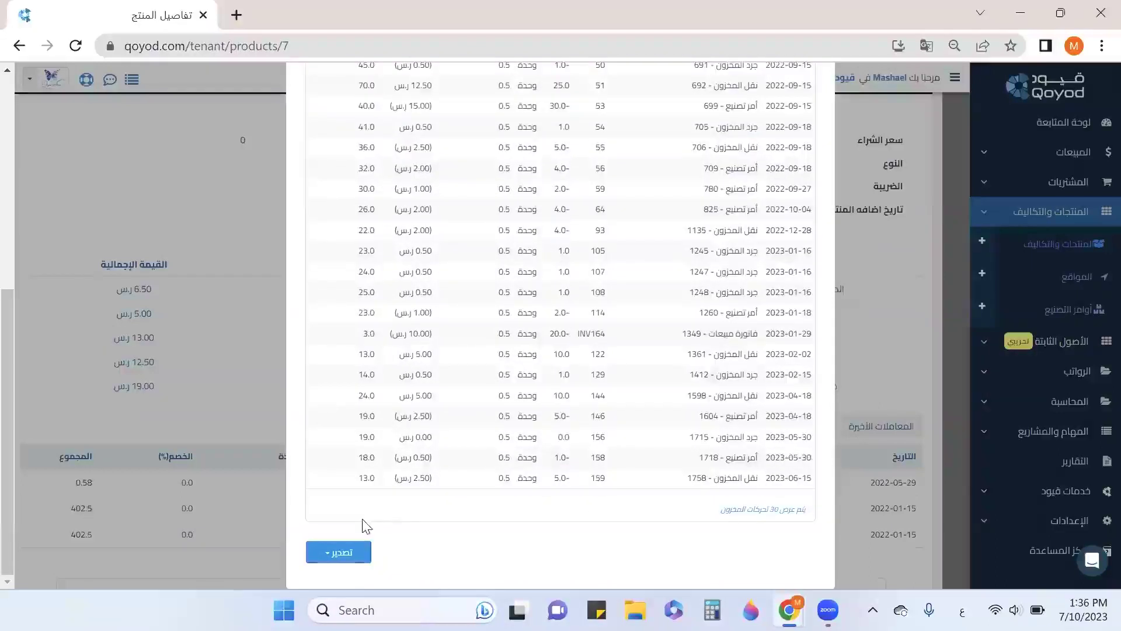
pyautogui.click(338, 551)
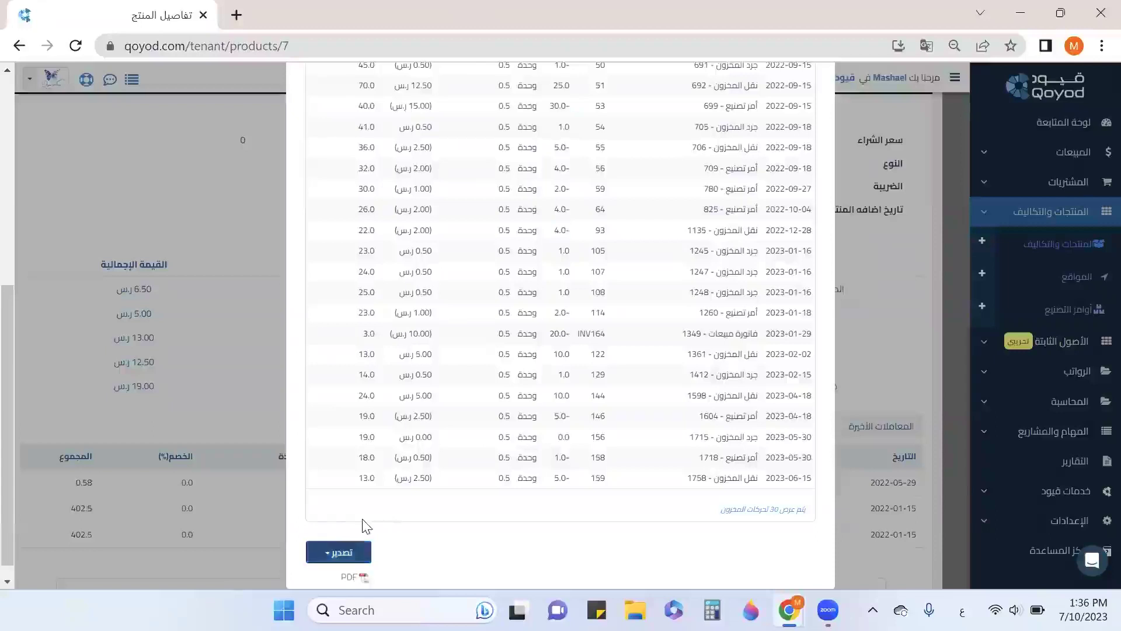
pyautogui.scroll(-1, 364, 524)
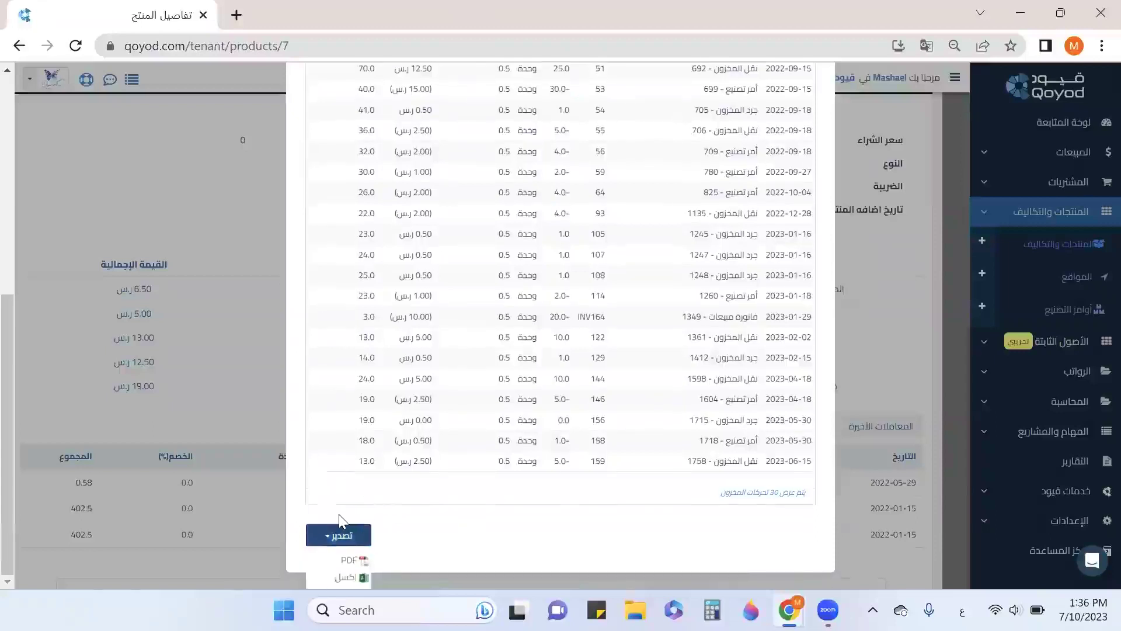
pyautogui.scroll(1, 339, 513)
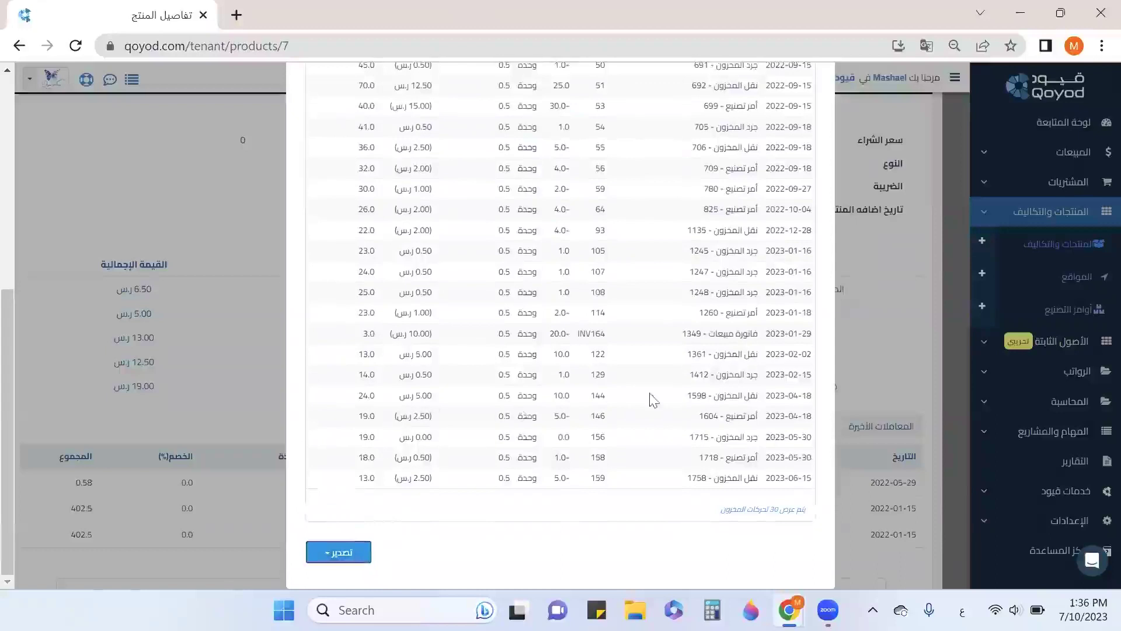
pyautogui.scroll(6, 753, 350)
pyautogui.scroll(2, 753, 350)
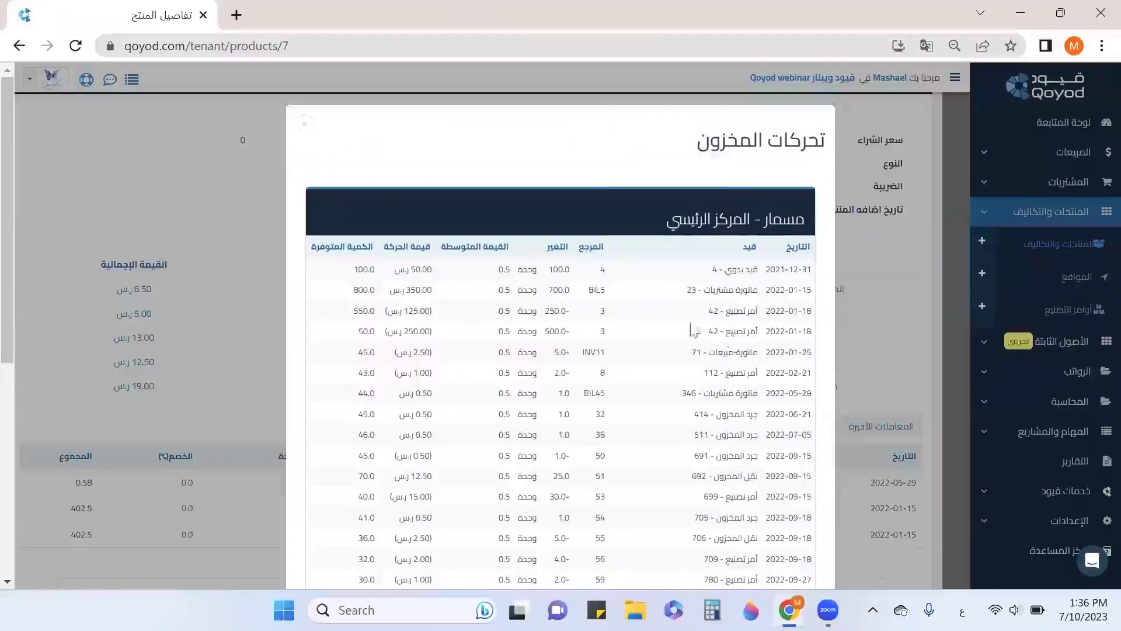
pyautogui.click(300, 121)
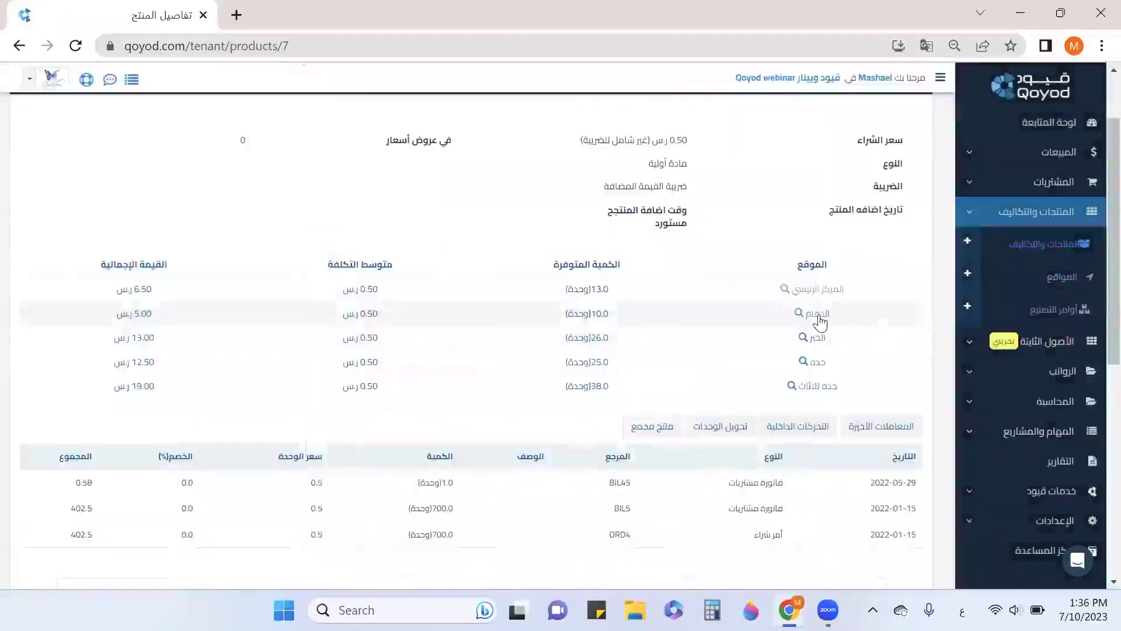
# Open the جده للاثاث inventory movements, examine the first and last quantities, show the export formats, and close the list
pyautogui.click(818, 386)
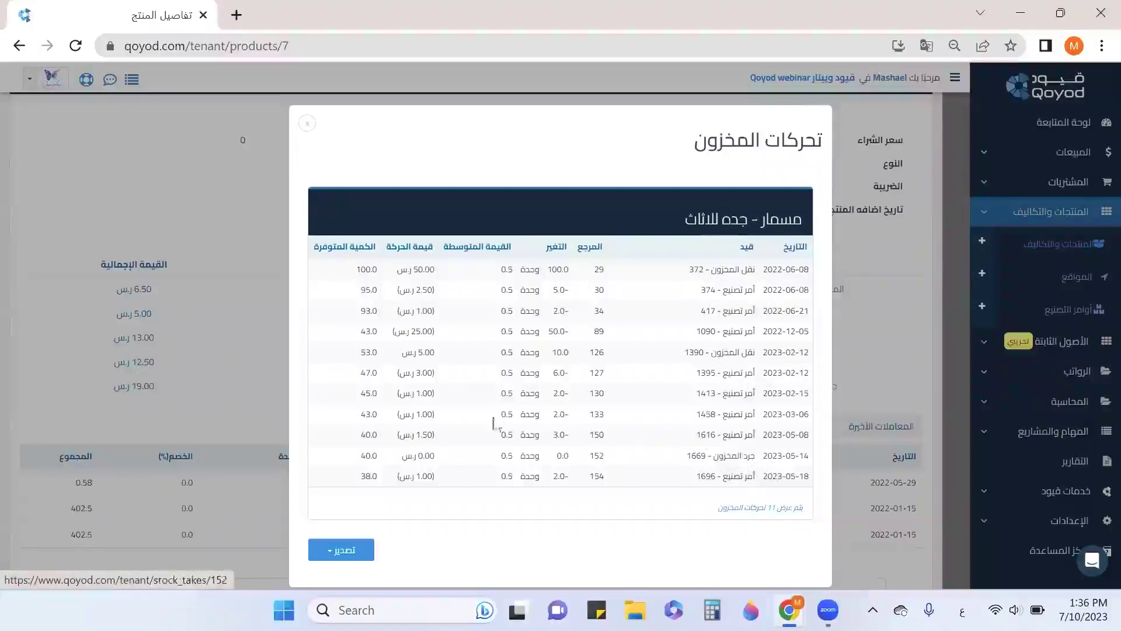
pyautogui.doubleClick(562, 477)
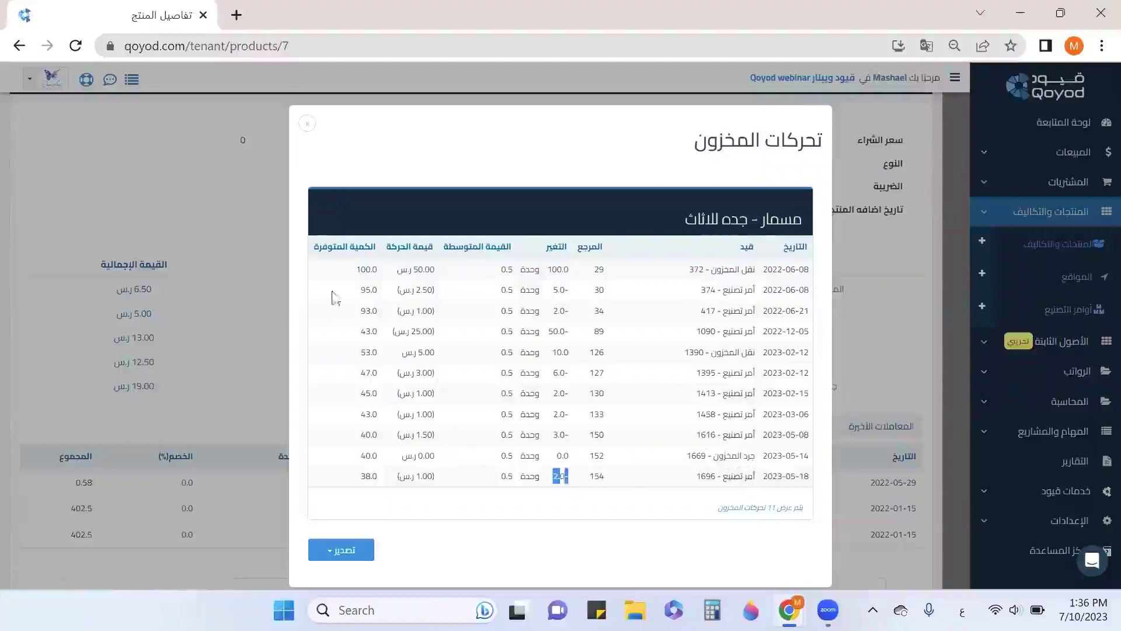
pyautogui.moveTo(352, 272); pyautogui.dragTo(369, 263)
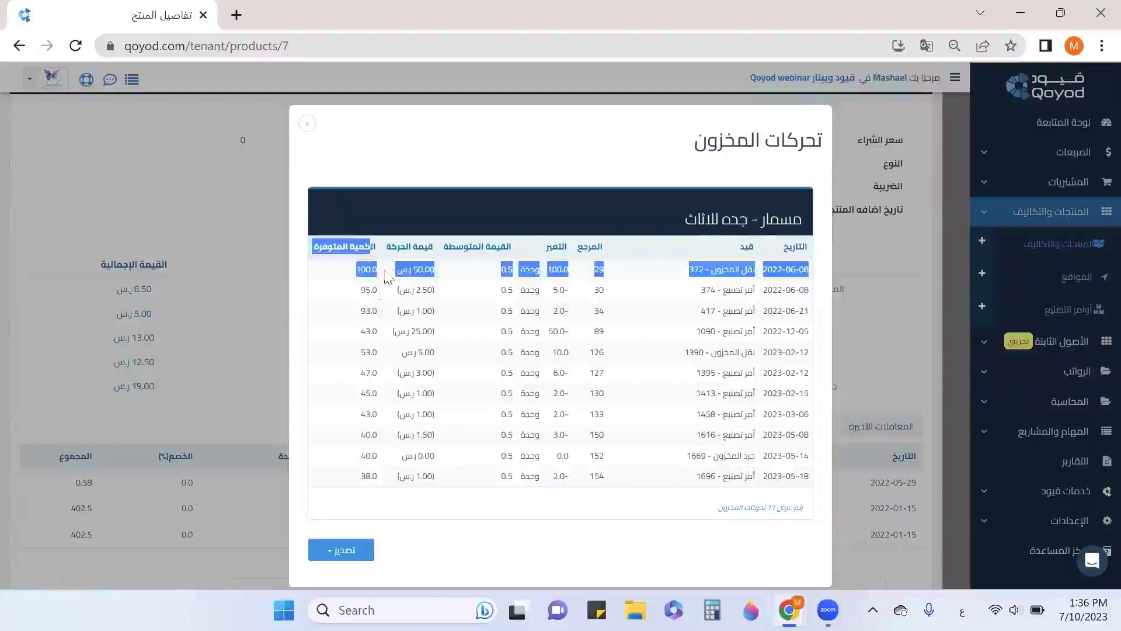
pyautogui.moveTo(351, 478); pyautogui.dragTo(369, 476)
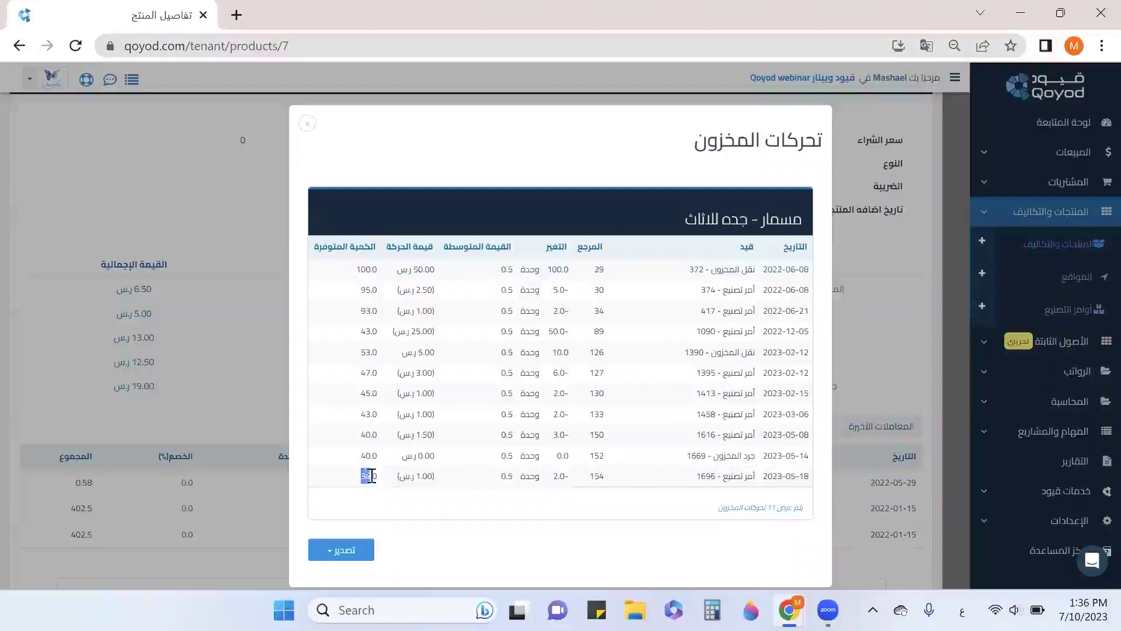
pyautogui.click(343, 548)
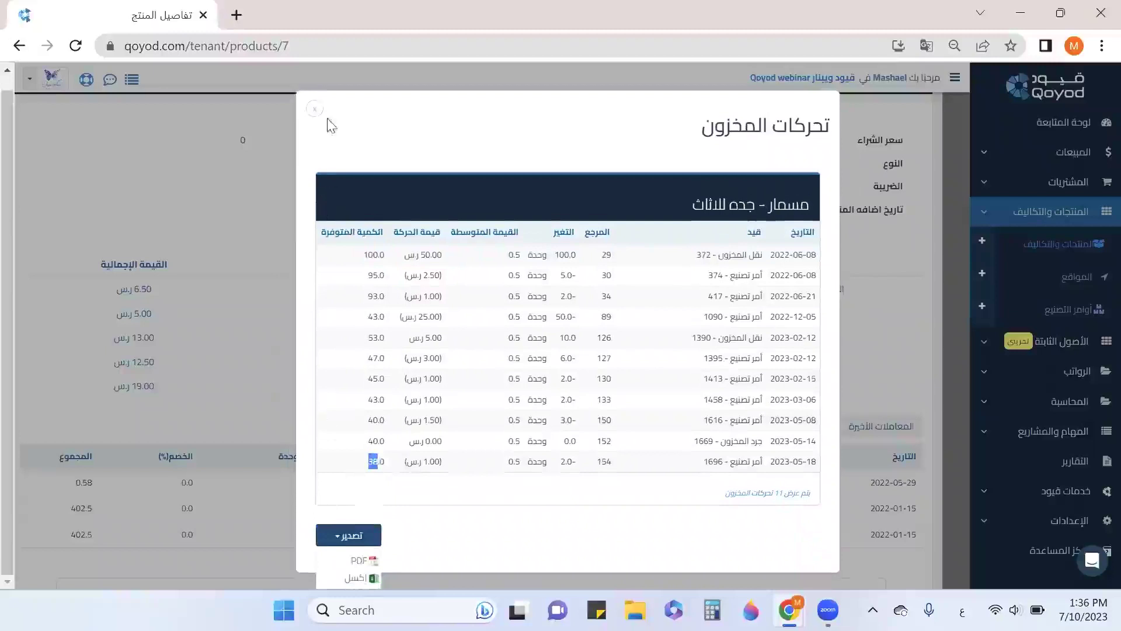
pyautogui.click(313, 111)
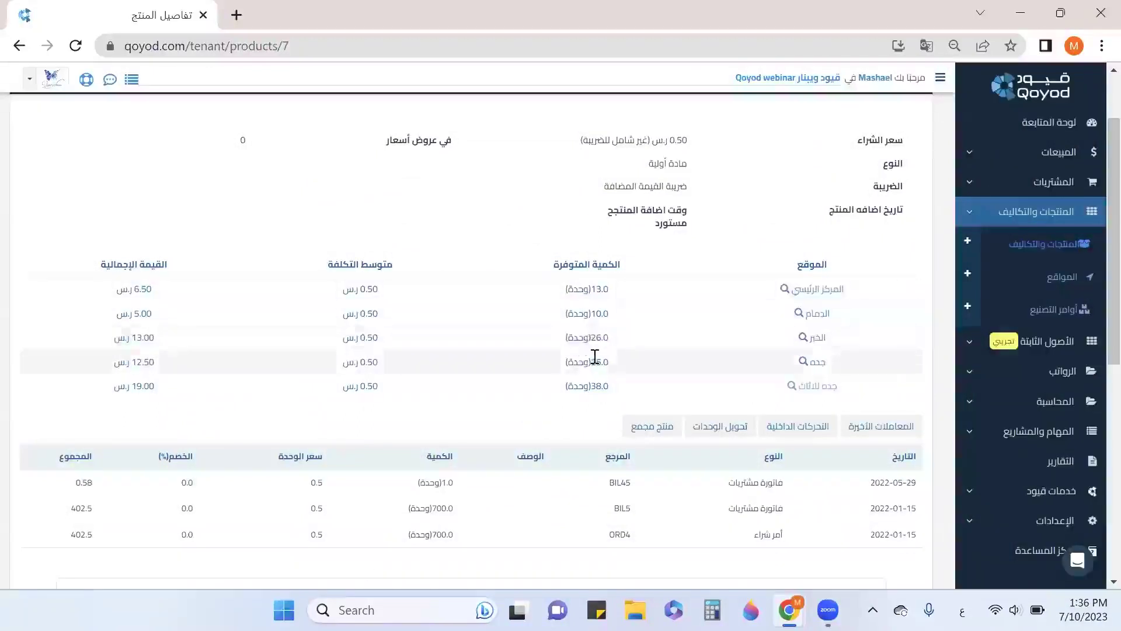
# Open the جده inventory movements, examine the transfers, show the export formats, and close the list without exporting
pyautogui.click(804, 362)
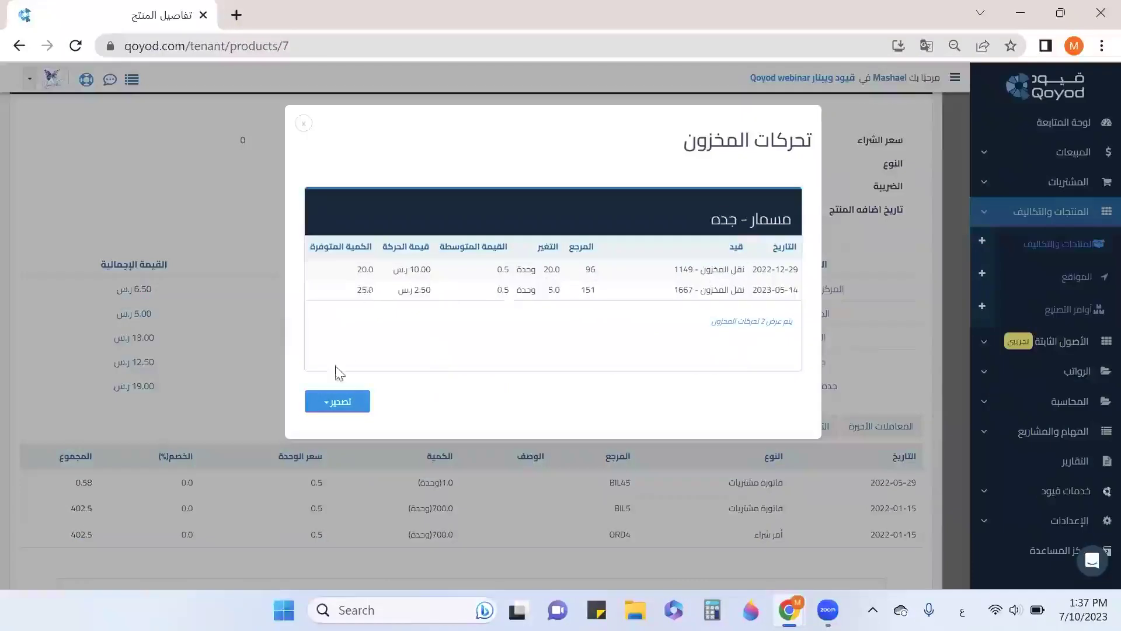
pyautogui.click(342, 403)
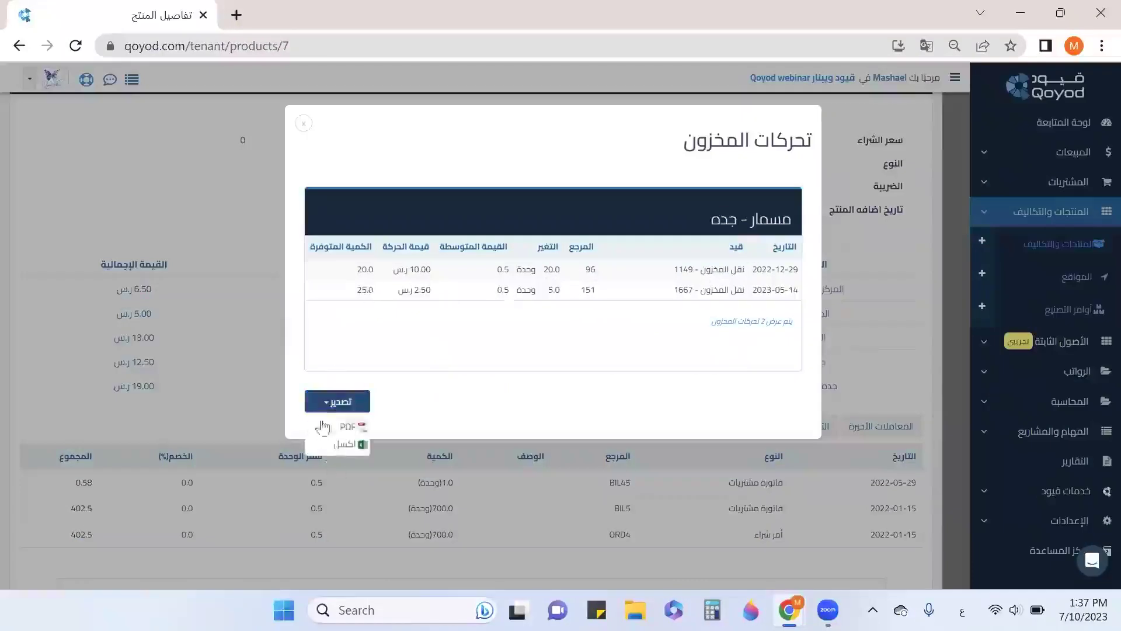
pyautogui.click(303, 123)
# Examine the product's internal movements (التحركات الداخلية), unit conversions (تحويل الوحدات) and composite product (منتج مجمع) details
pyautogui.scroll(-5, 747, 303)
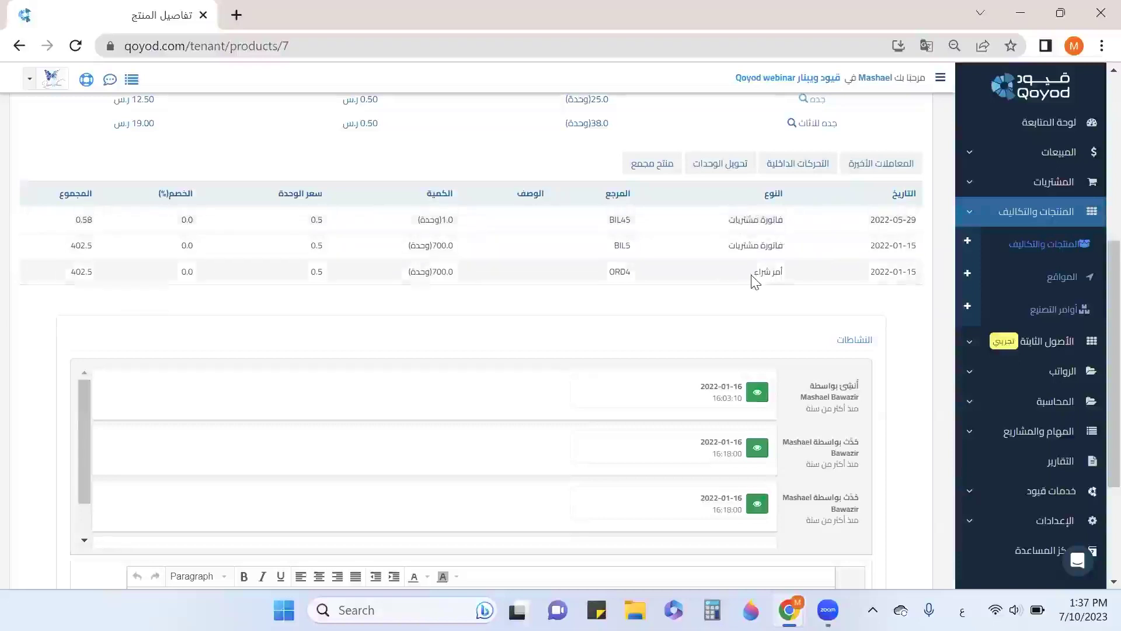
pyautogui.click(788, 168)
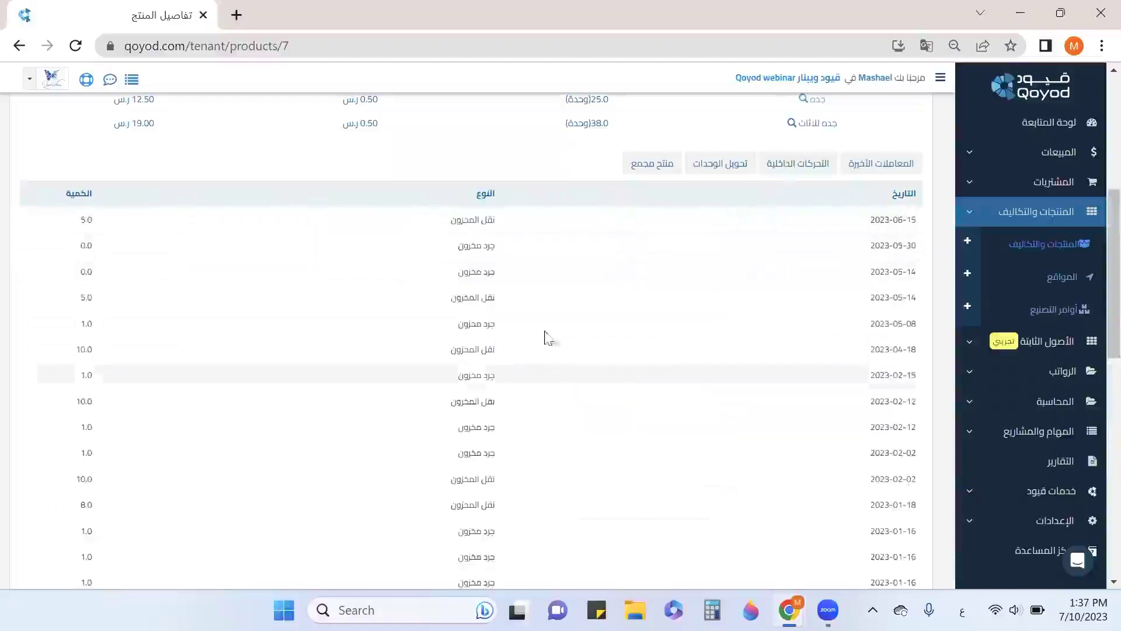
pyautogui.scroll(-6, 485, 345)
pyautogui.scroll(-1, 525, 397)
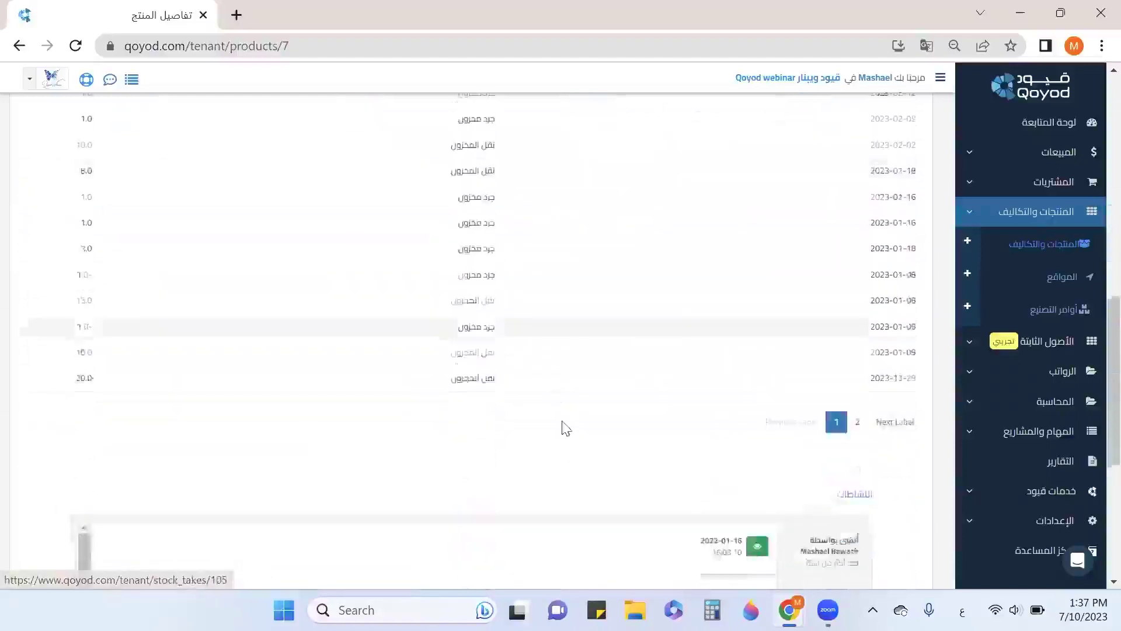
pyautogui.scroll(9, 560, 363)
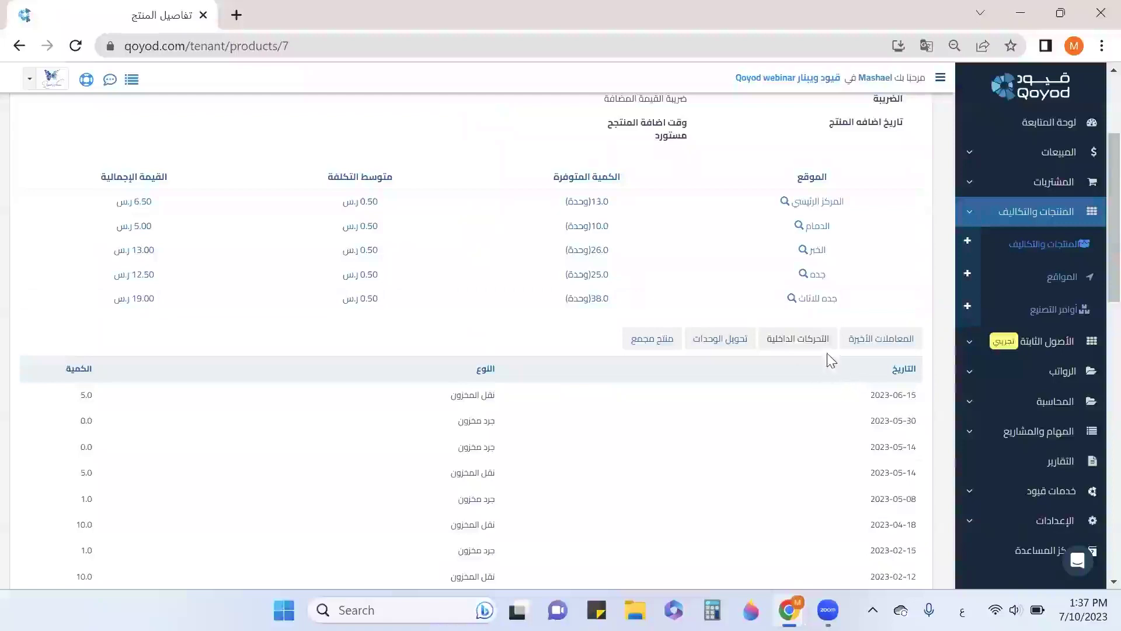
pyautogui.click(711, 342)
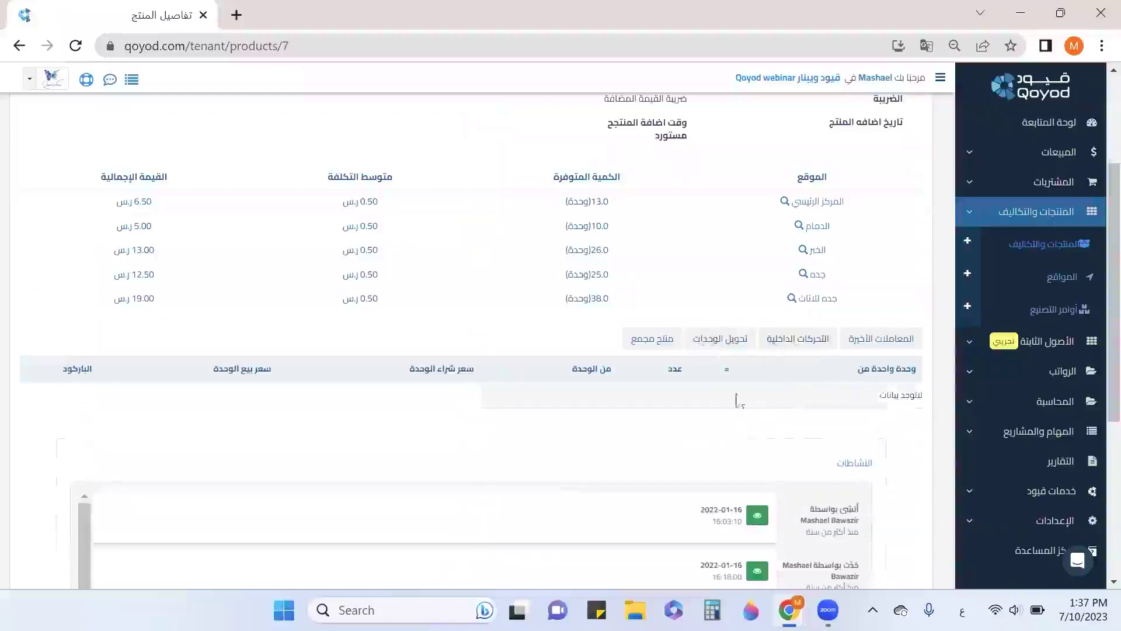
pyautogui.click(650, 344)
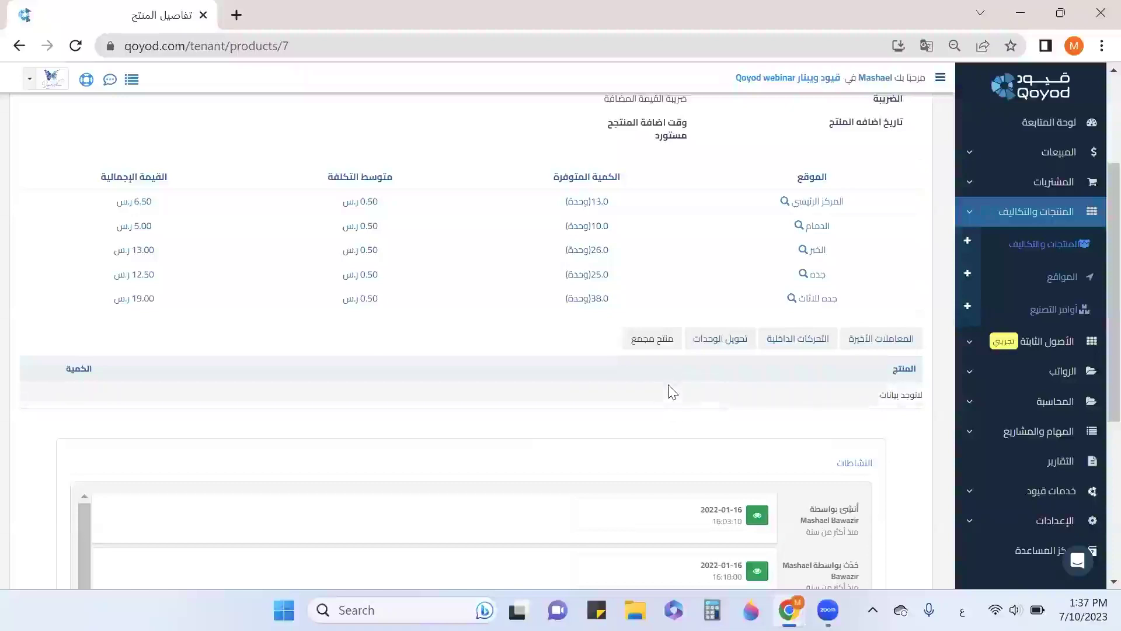
pyautogui.scroll(3, 731, 405)
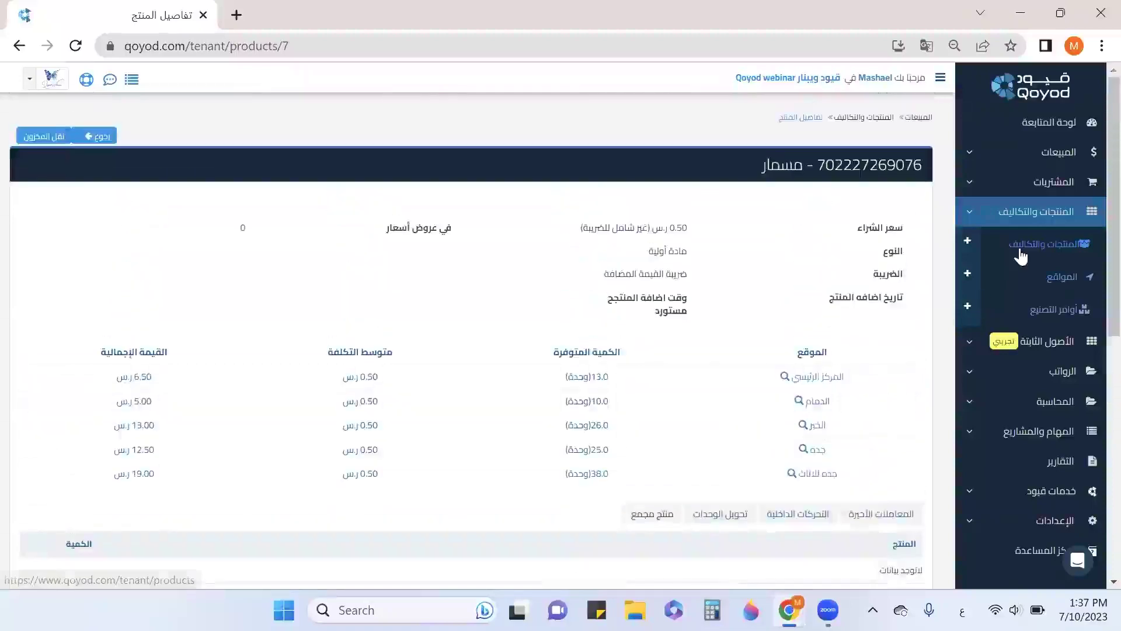
# Return to the products list, show the composite products (منتج مجمع), and open the details of كريم بزبدة الشيا
pyautogui.click(1020, 255)
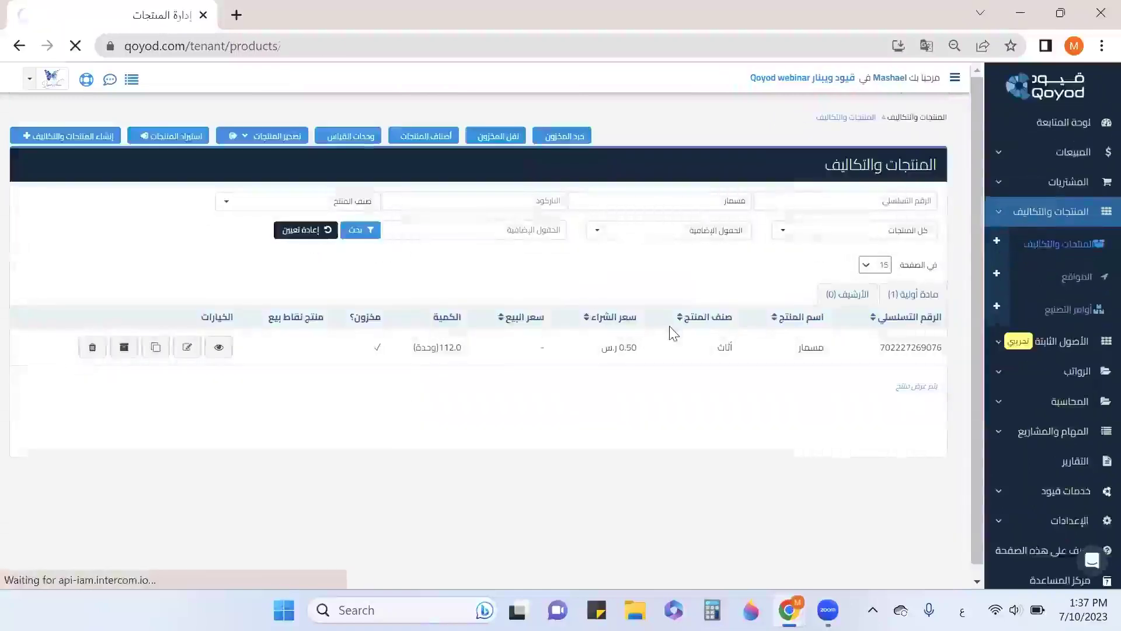
pyautogui.click(833, 298)
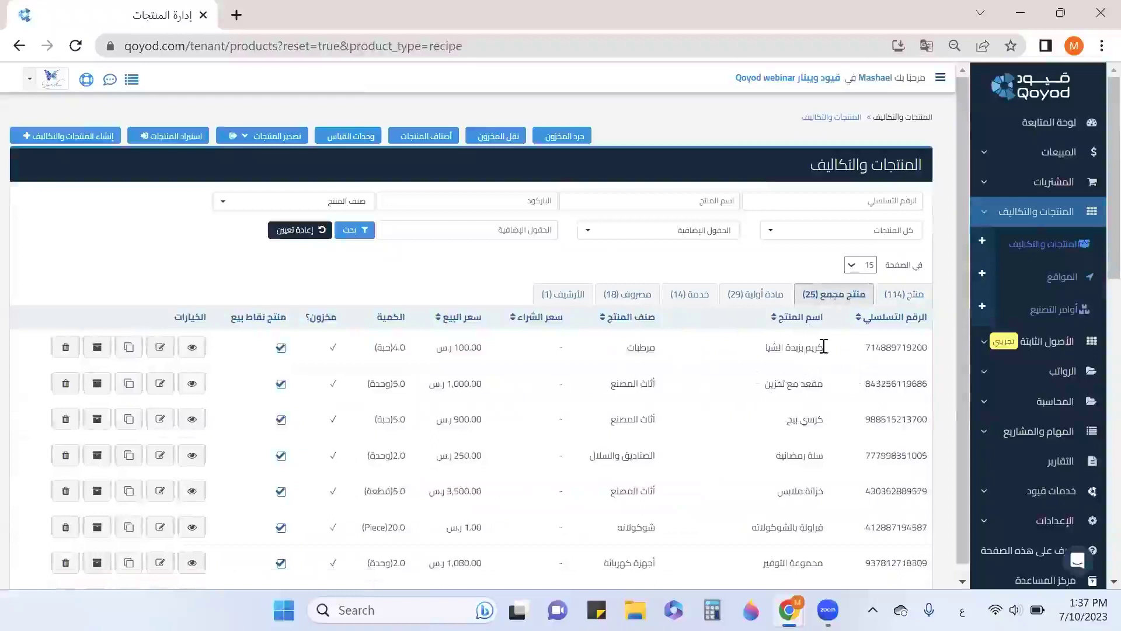
pyautogui.tripleClick(806, 350)
pyautogui.click(191, 347)
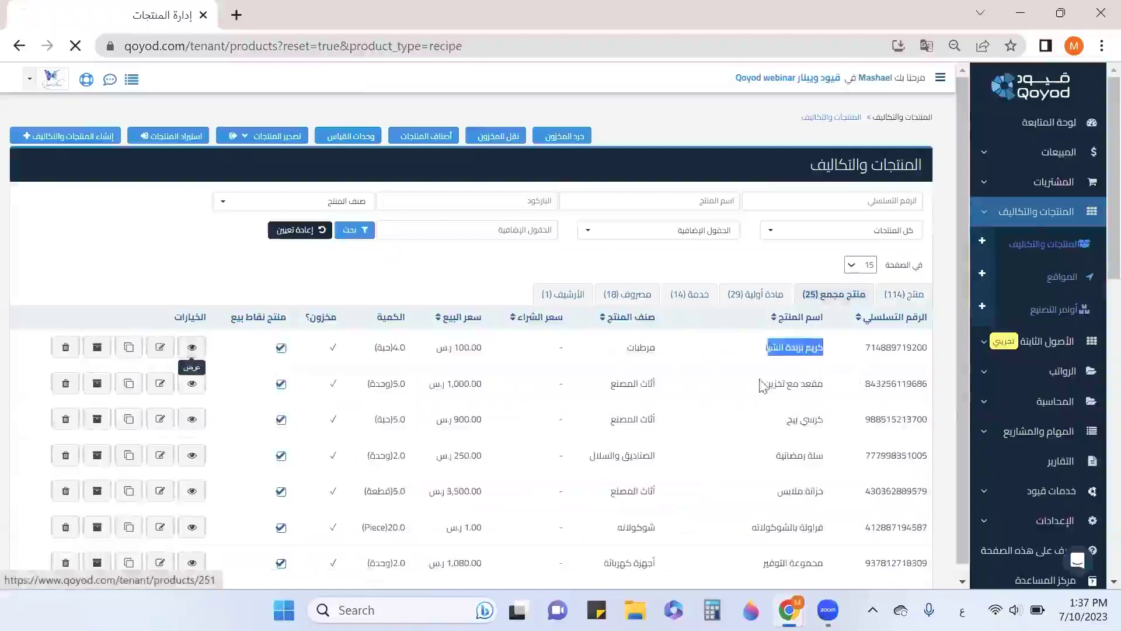
# Open the الدمام inventory movements of كريم بزبدة الشيا, examine the manufacturing order and sales invoice entries, and close the list
pyautogui.scroll(-5, 768, 380)
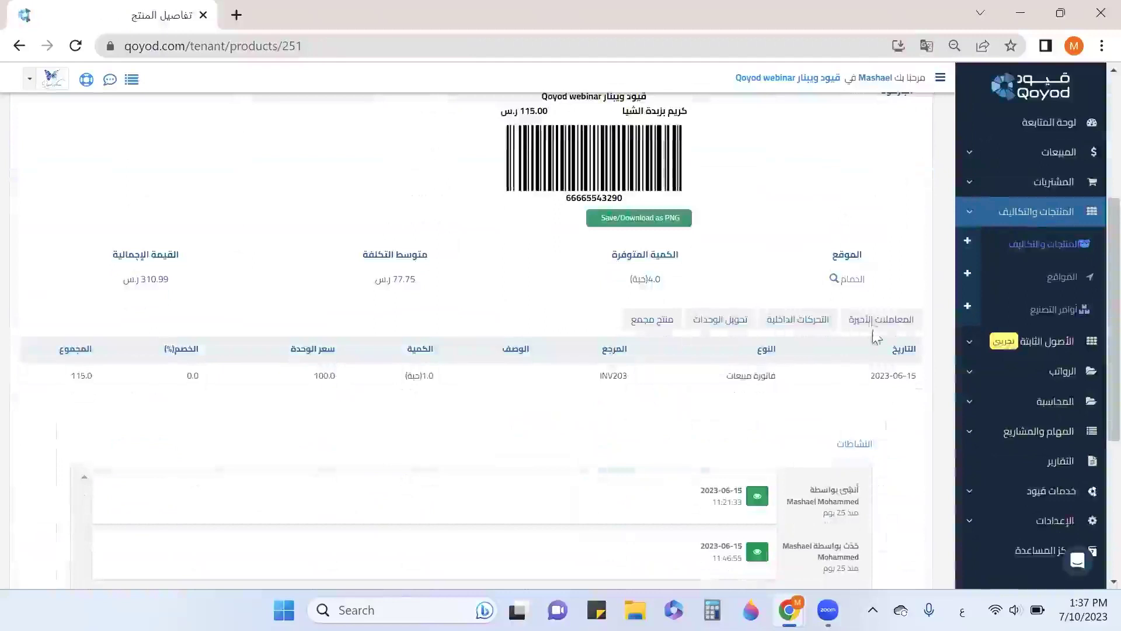
pyautogui.click(850, 280)
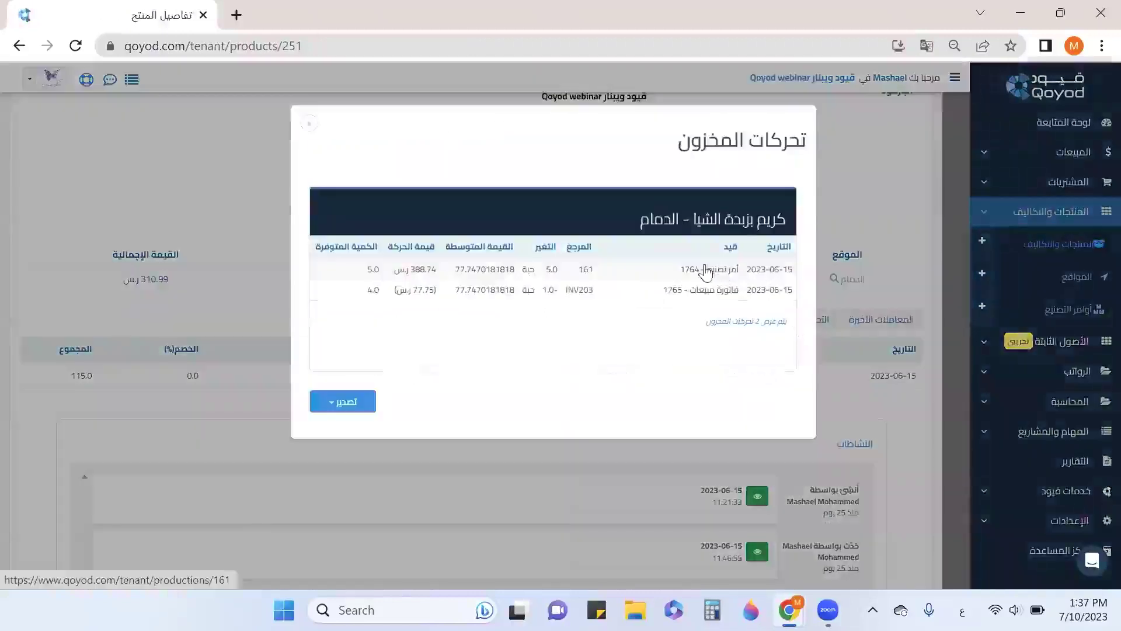
pyautogui.click(309, 125)
# Examine the unit conversions, recent transactions, internal movements and component quantities of كريم بزبدة الشيا
pyautogui.scroll(-3, 730, 375)
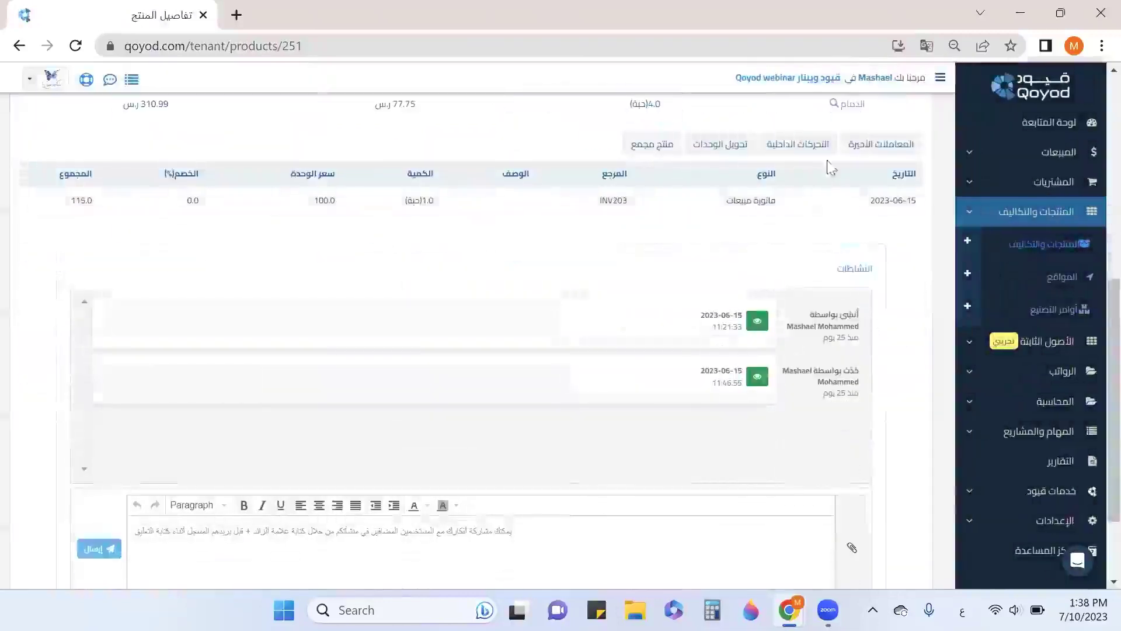
pyautogui.click(715, 144)
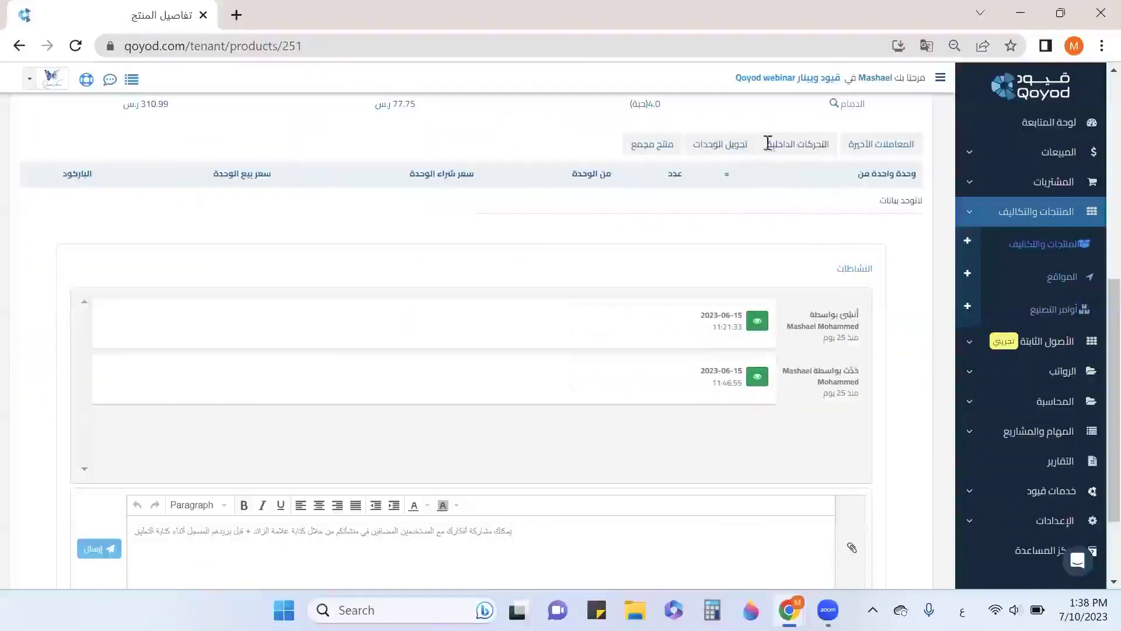
pyautogui.click(876, 146)
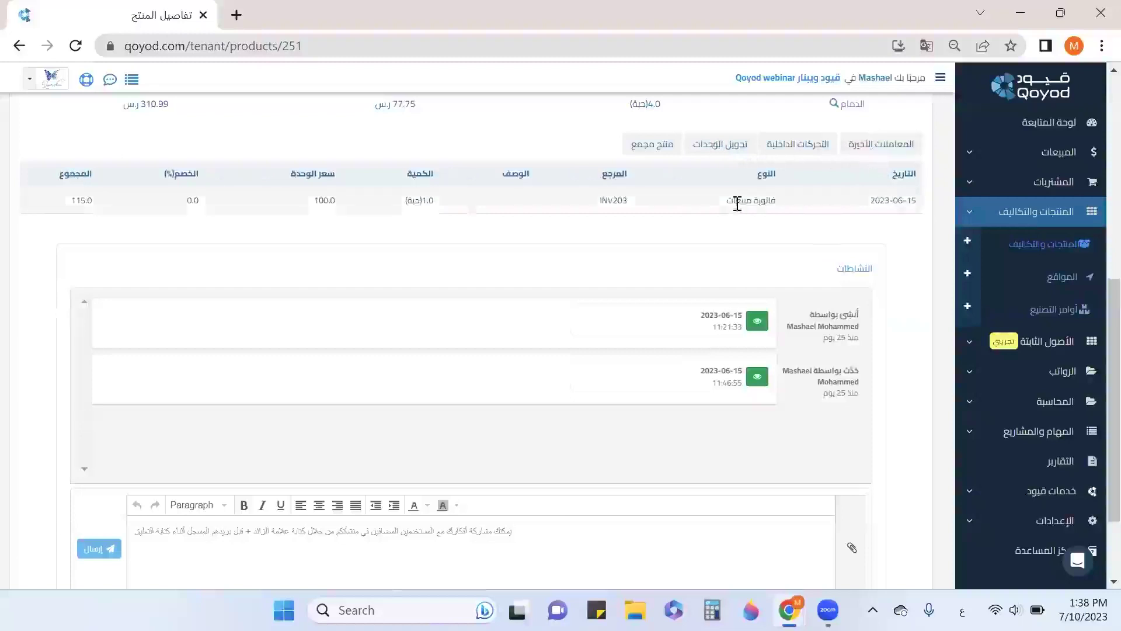
pyautogui.click(808, 147)
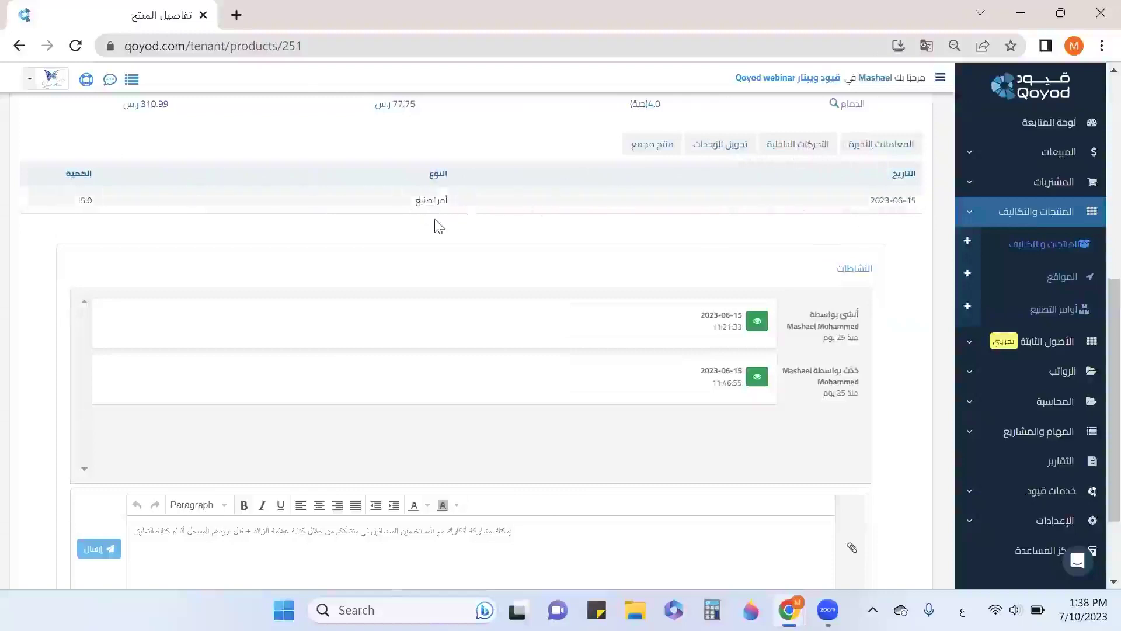
pyautogui.click(668, 148)
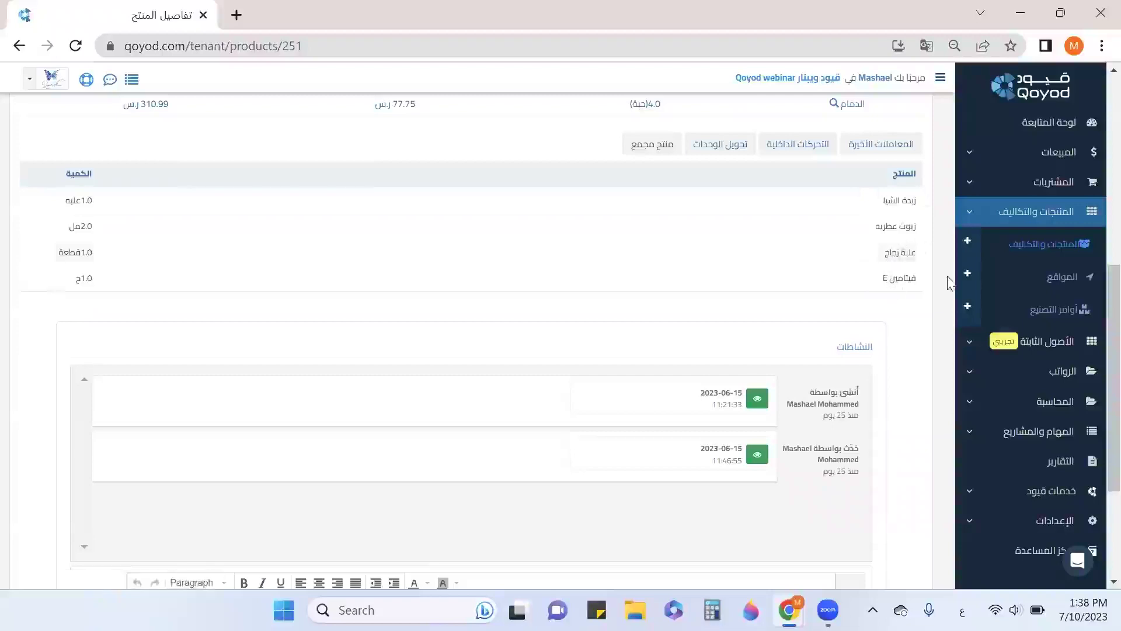
pyautogui.click(724, 147)
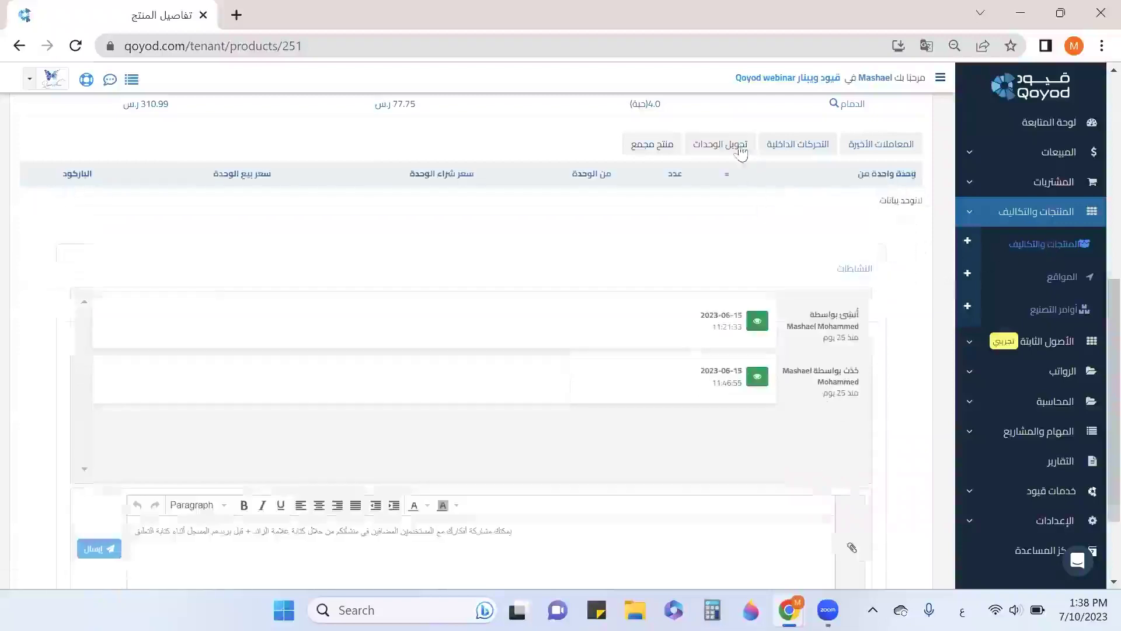
pyautogui.scroll(8, 808, 188)
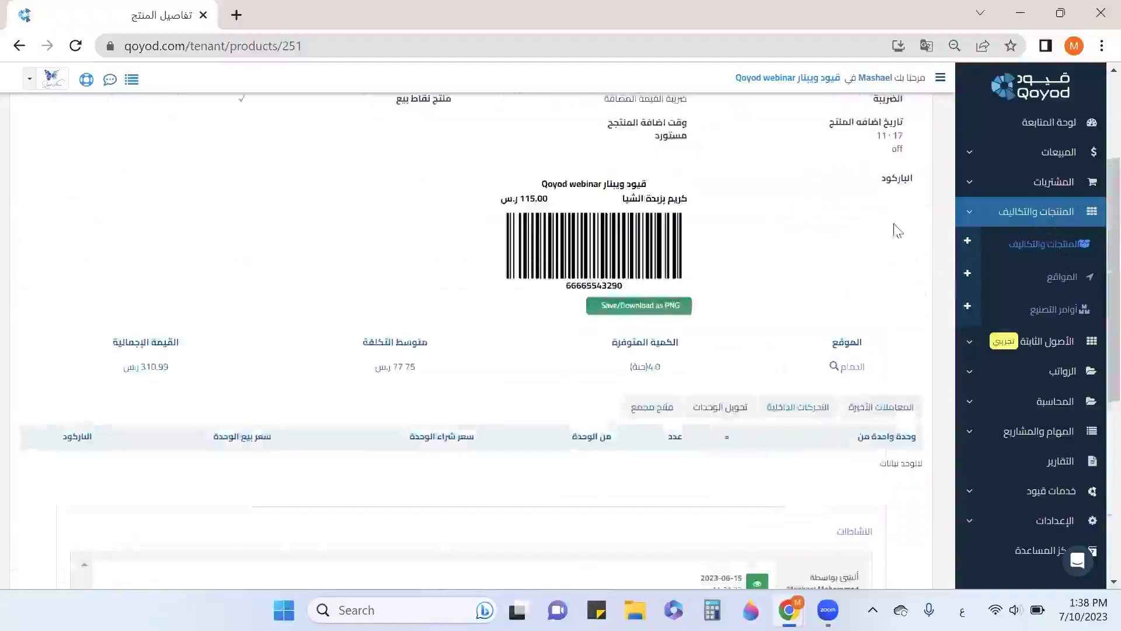
# Return to the products list, browse its entries, and search by the product name ماء
pyautogui.click(864, 117)
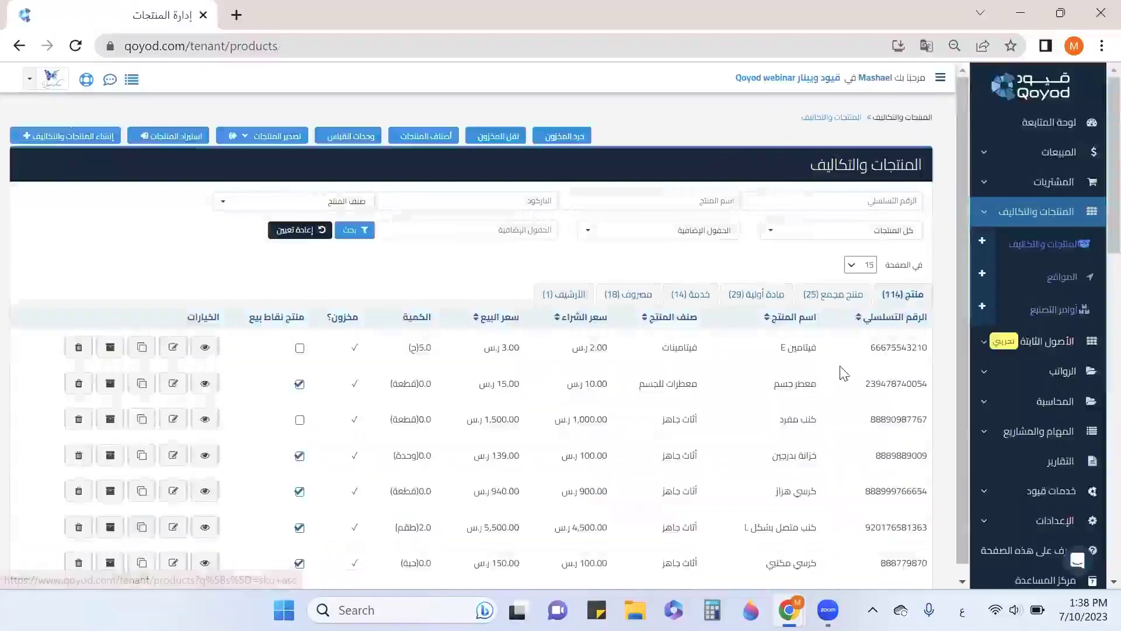
pyautogui.scroll(-3, 852, 401)
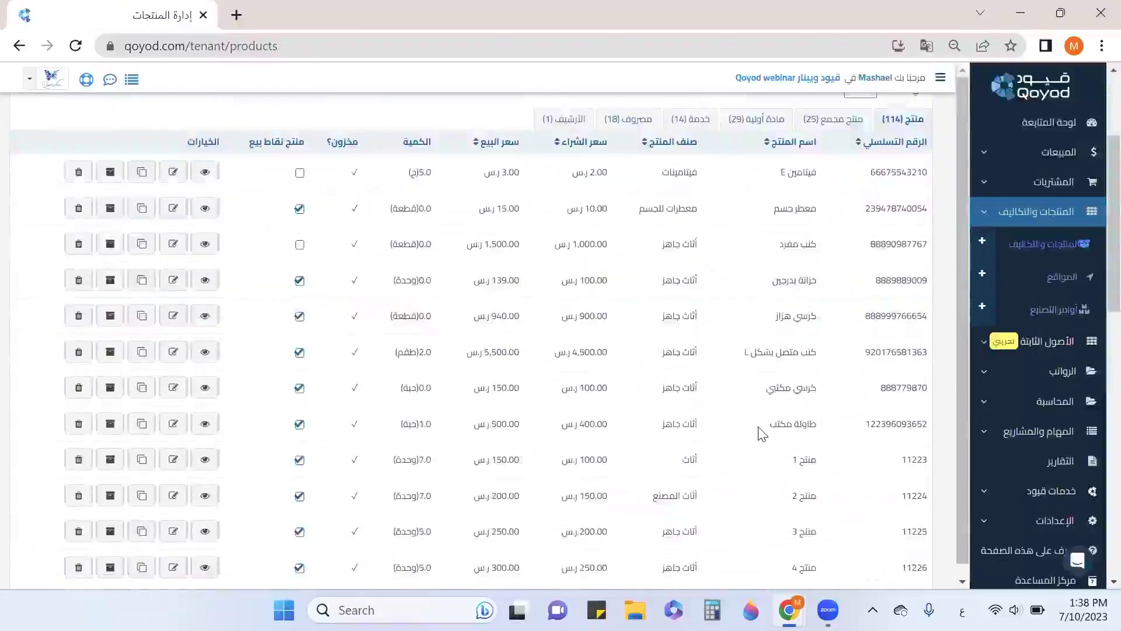
pyautogui.scroll(-10, 762, 432)
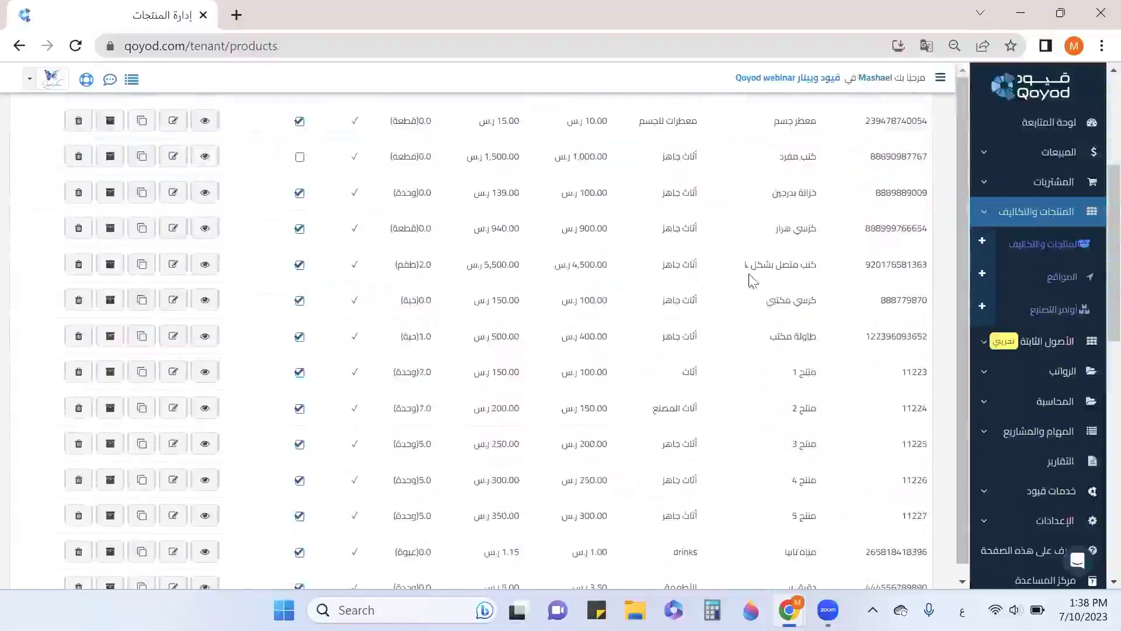
pyautogui.scroll(-3, 753, 280)
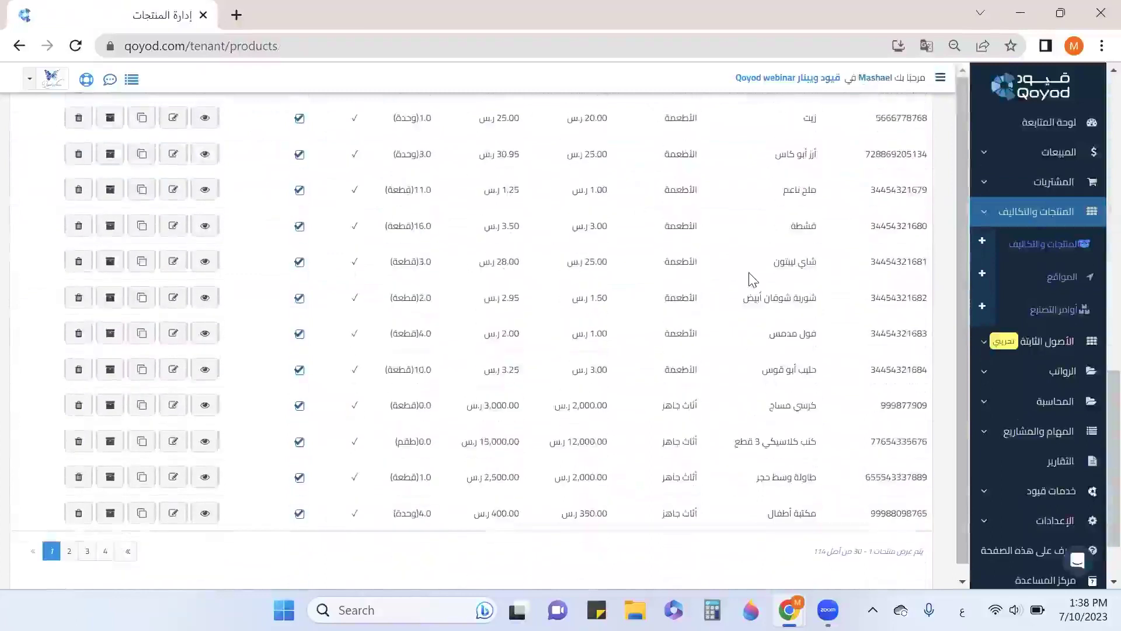
pyautogui.scroll(15, 750, 277)
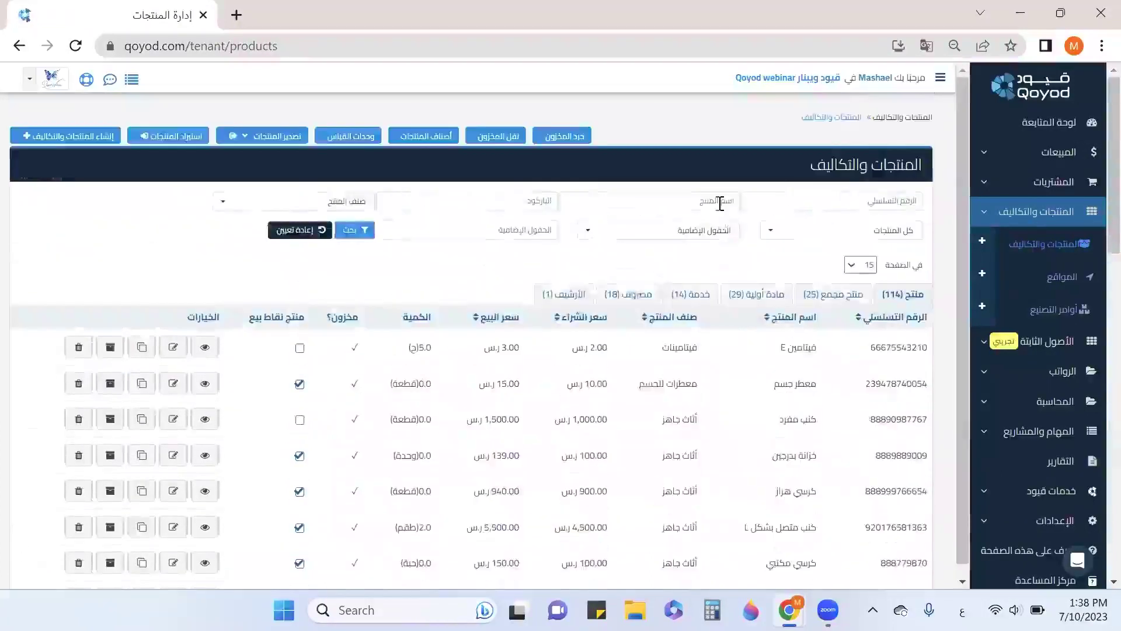
pyautogui.click(720, 202)
pyautogui.write('ما')
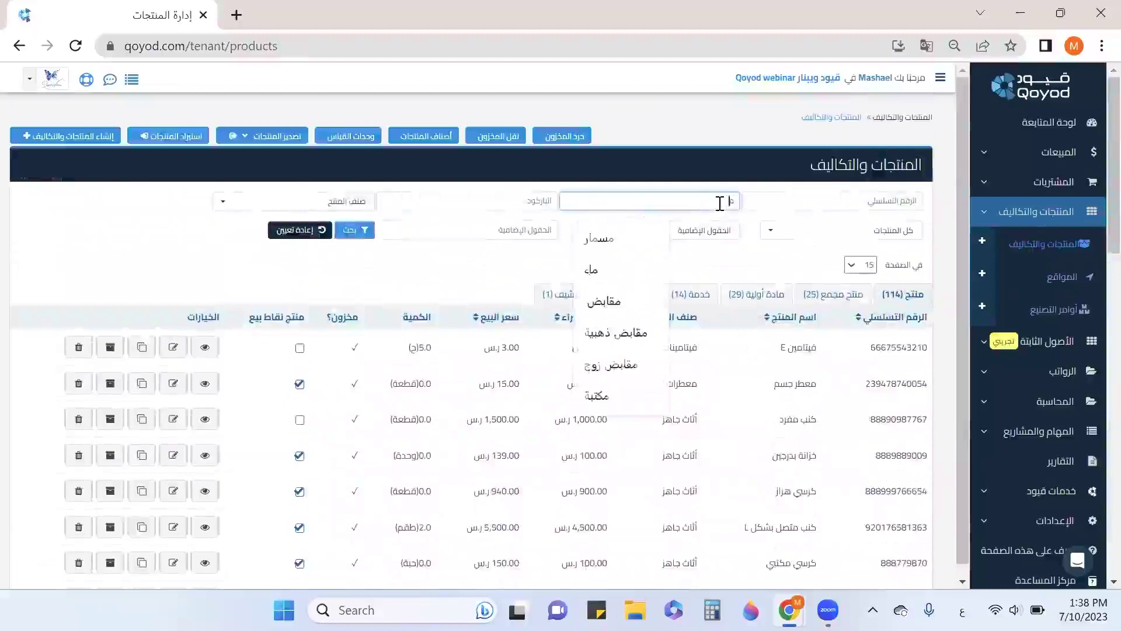
pyautogui.click(628, 238)
pyautogui.click(352, 229)
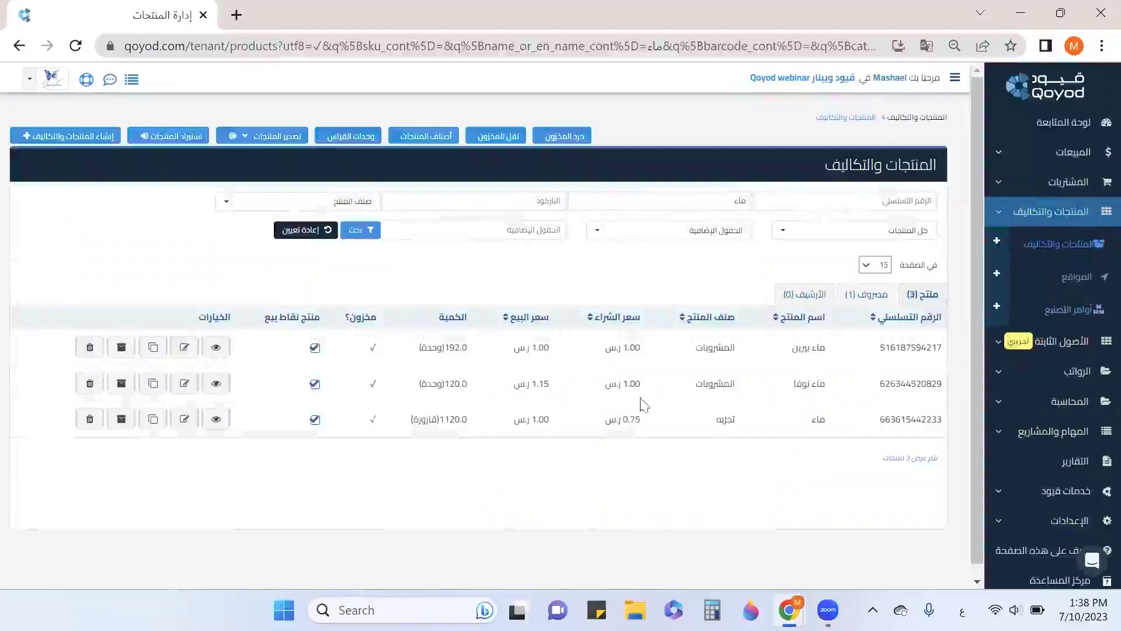
# Open the details of ماء نوفا and examine its location quantities, recent transactions and internal movements
pyautogui.click(216, 386)
pyautogui.scroll(-6, 823, 391)
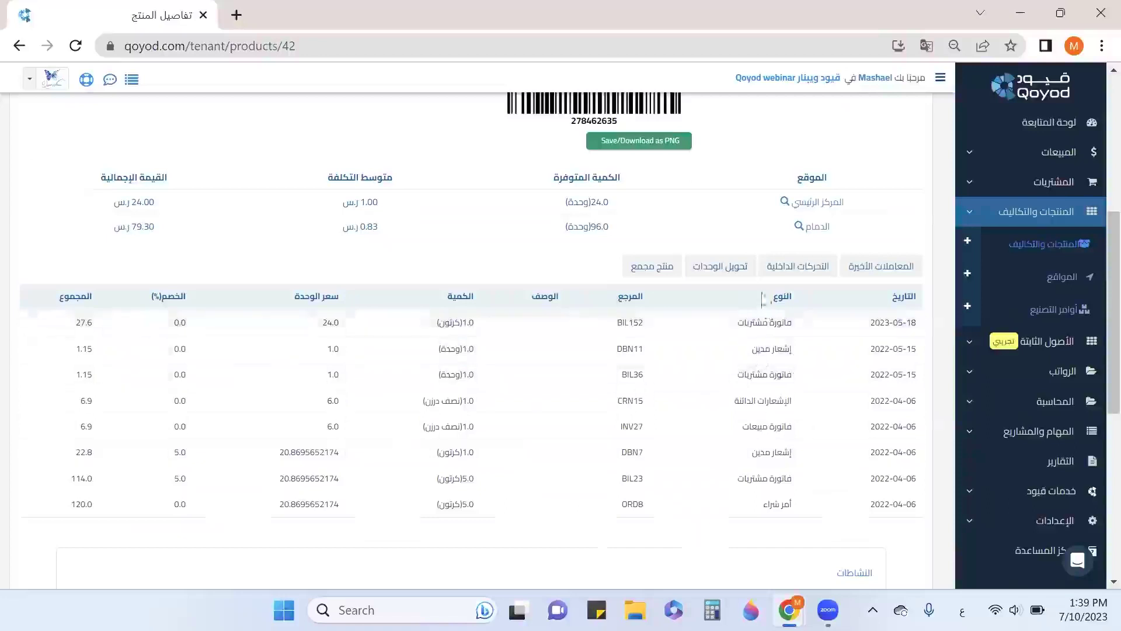
pyautogui.click(795, 269)
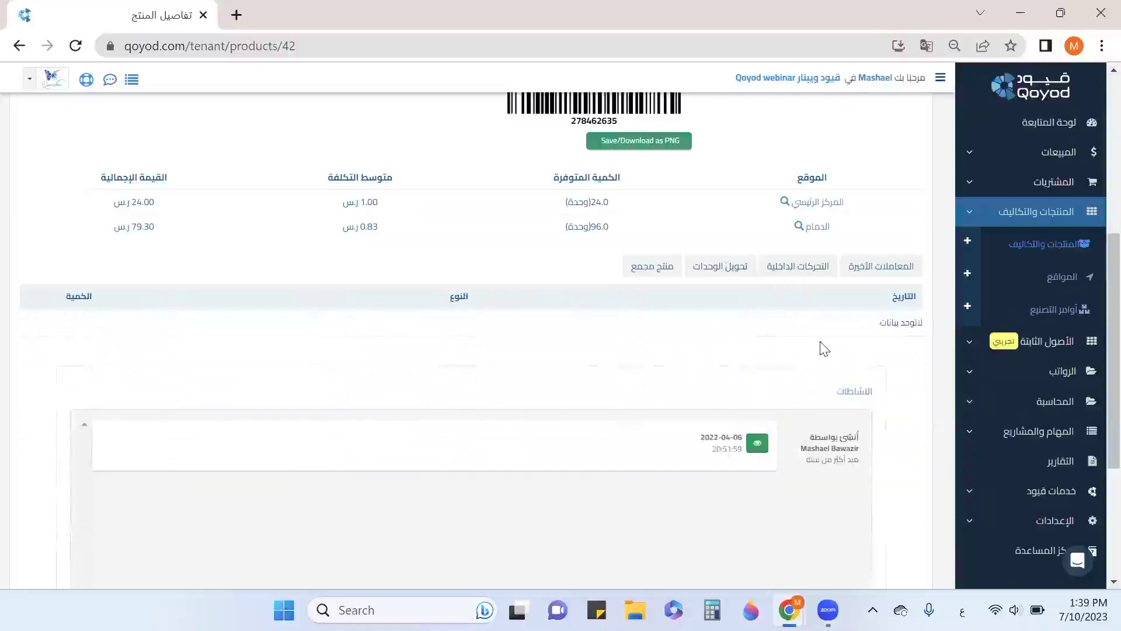
# Examine the كرتون and نصف درزن unit conversions of ماء نوفا, followed by its composite product section
pyautogui.click(733, 268)
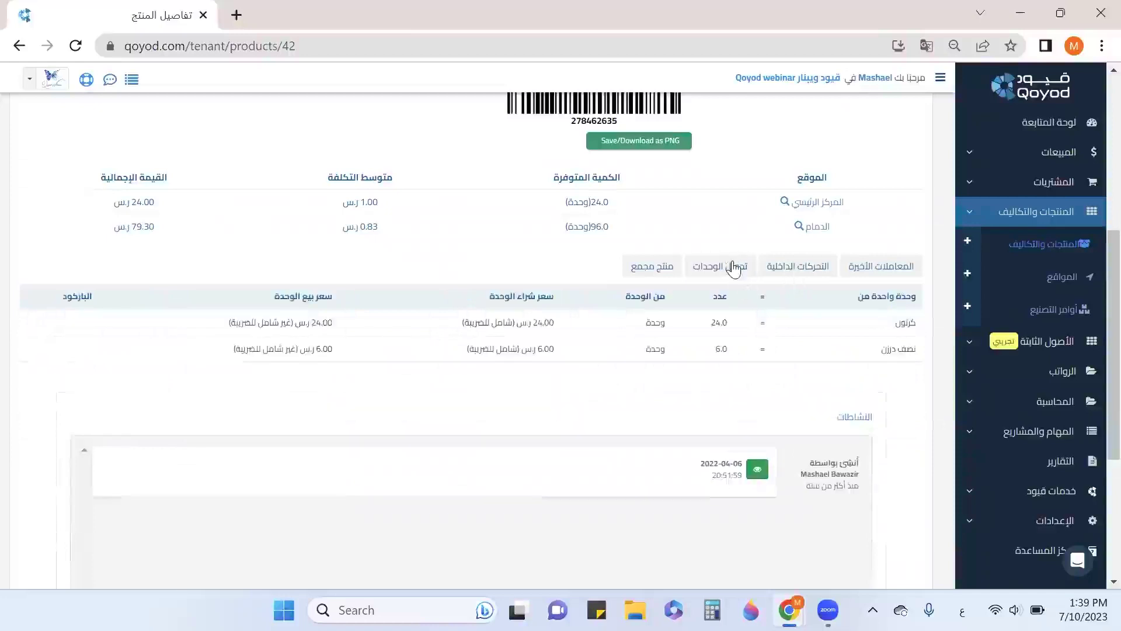
pyautogui.doubleClick(910, 322)
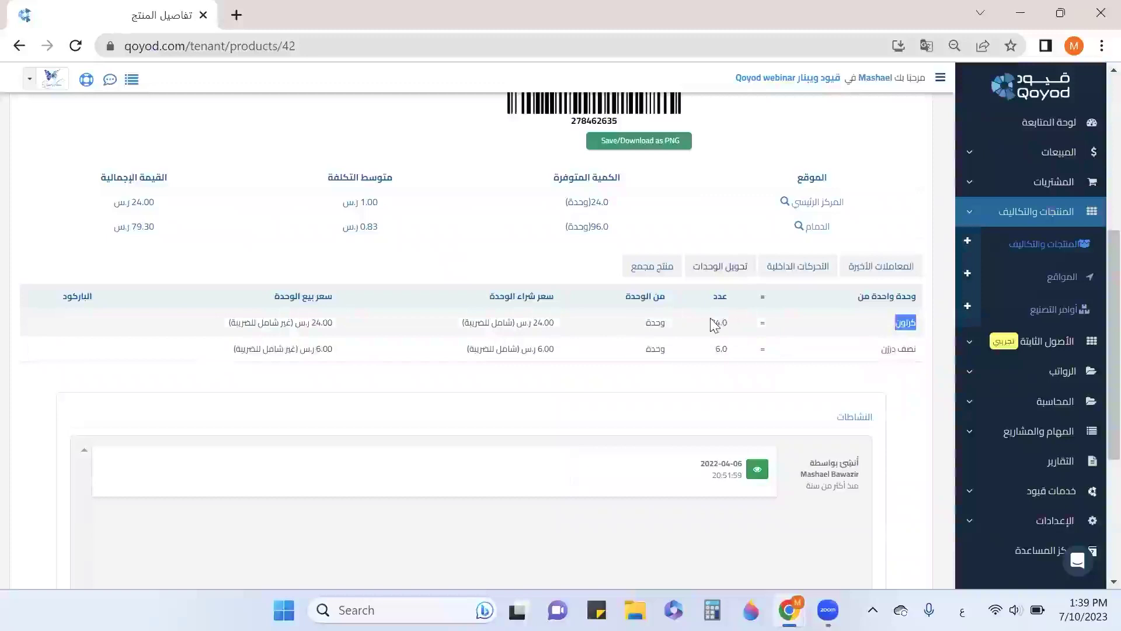
pyautogui.doubleClick(906, 348)
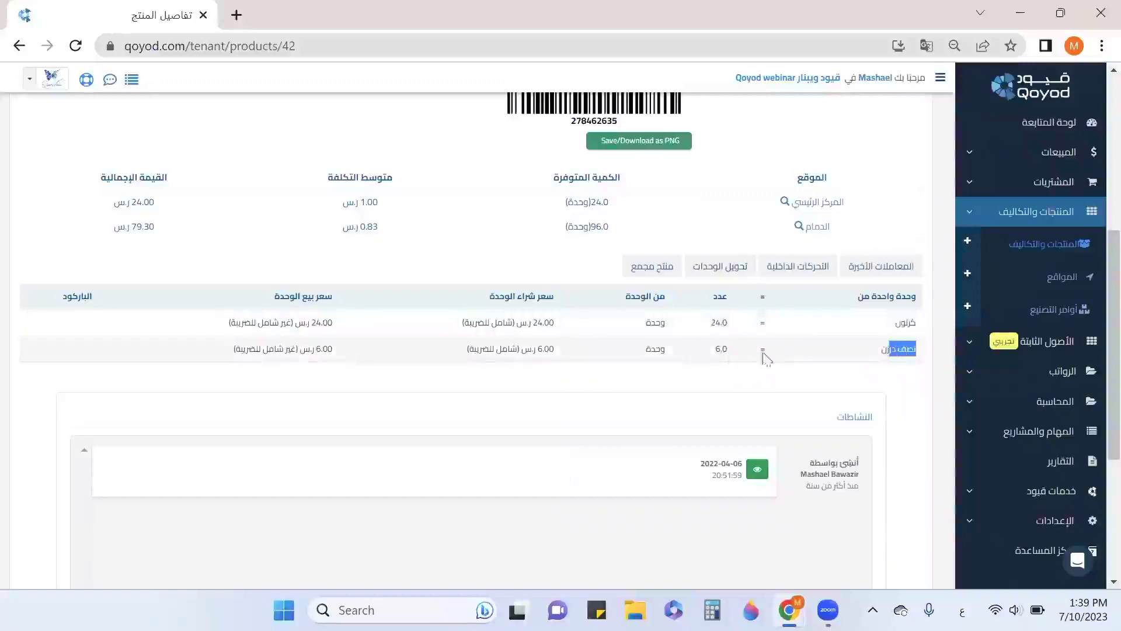
pyautogui.click(655, 268)
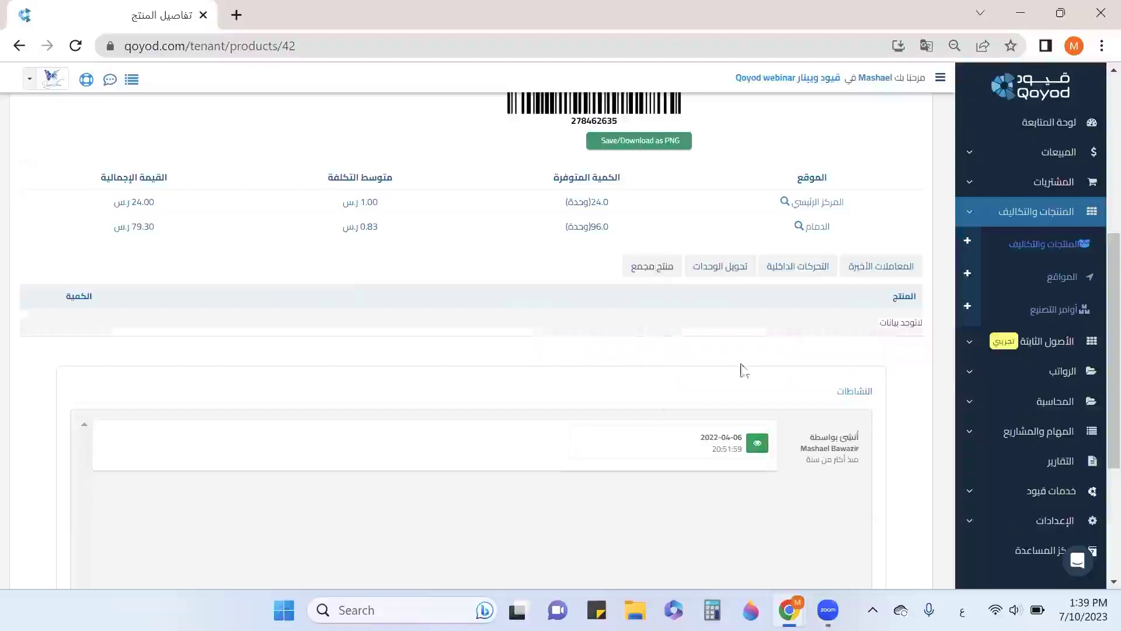
pyautogui.scroll(5, 782, 245)
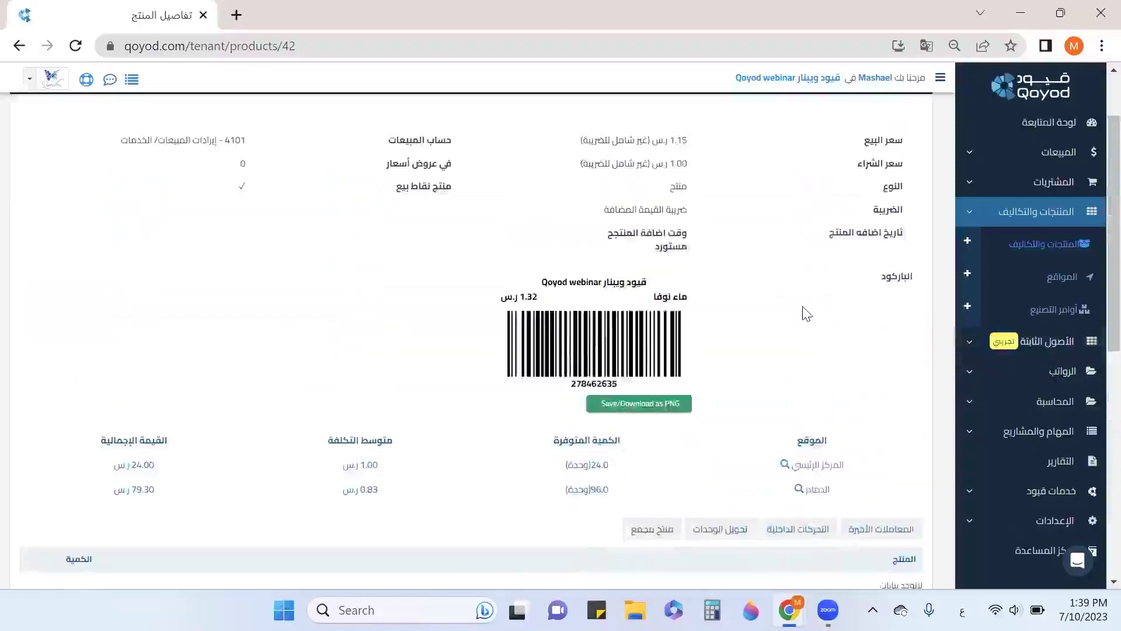
# Return to the products list, reset its search filters, and examine the category of معطر جسم
pyautogui.scroll(2, 806, 313)
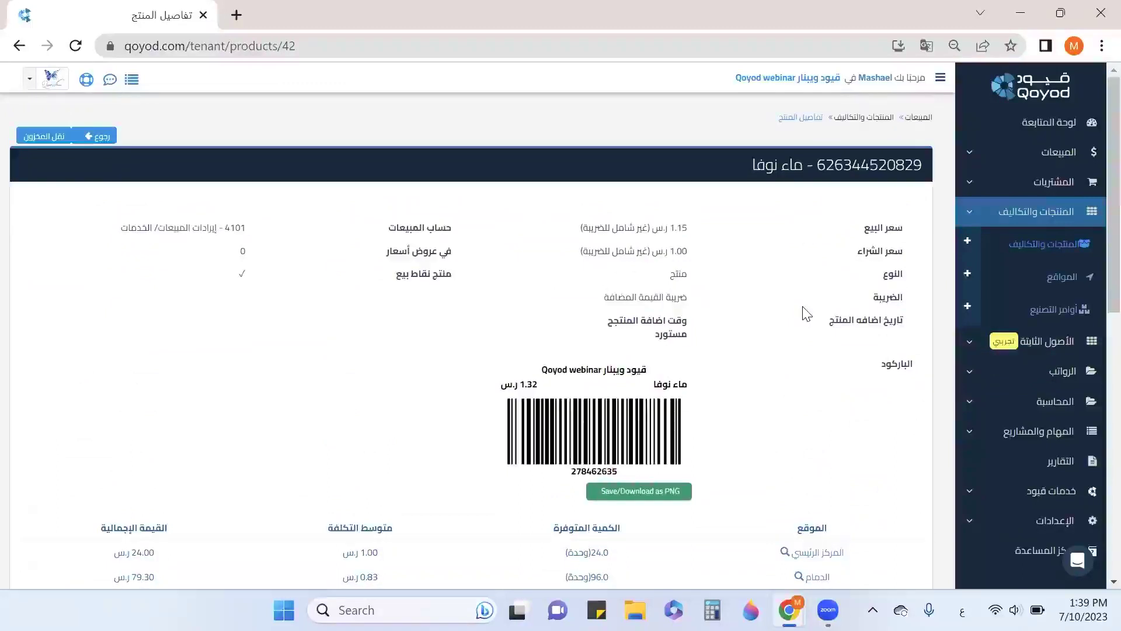
pyautogui.click(1034, 246)
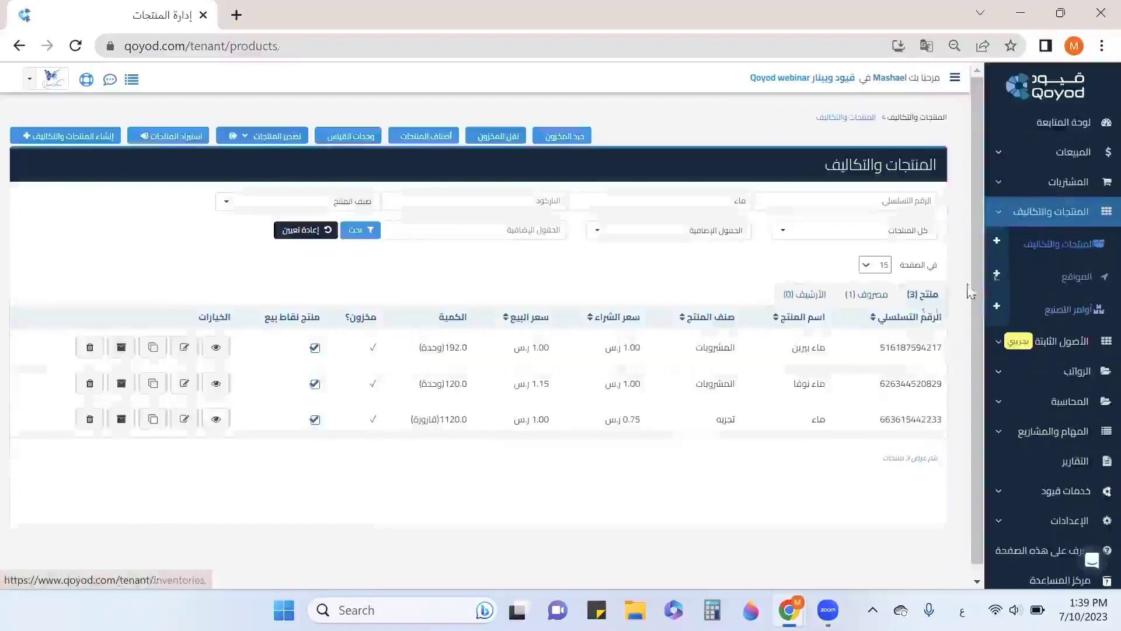
pyautogui.click(300, 230)
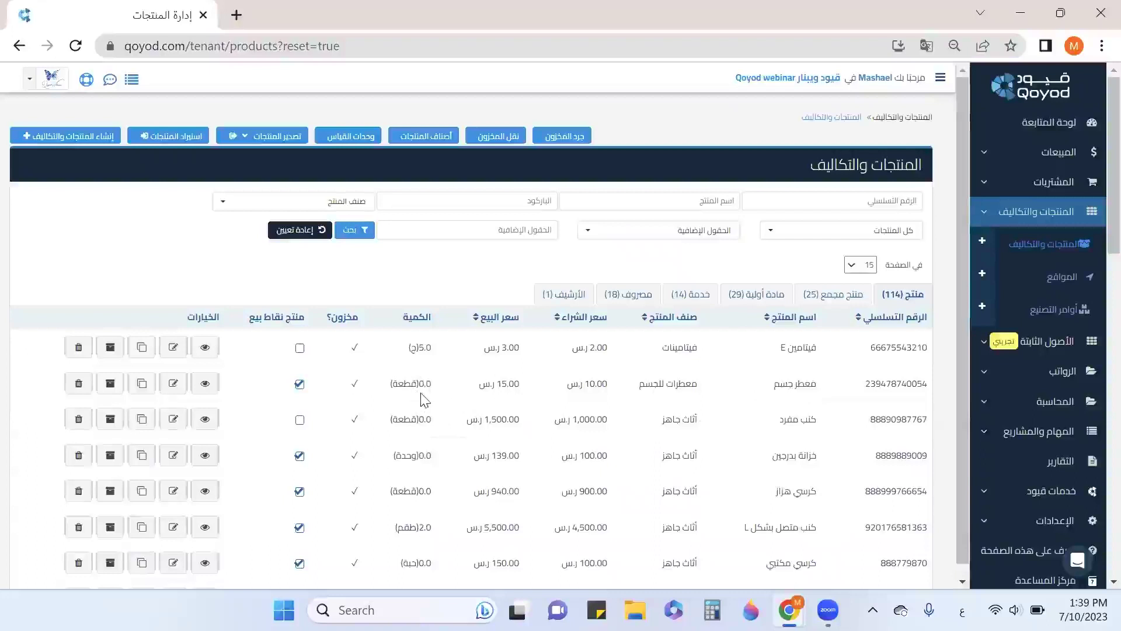
pyautogui.moveTo(704, 389); pyautogui.dragTo(630, 387)
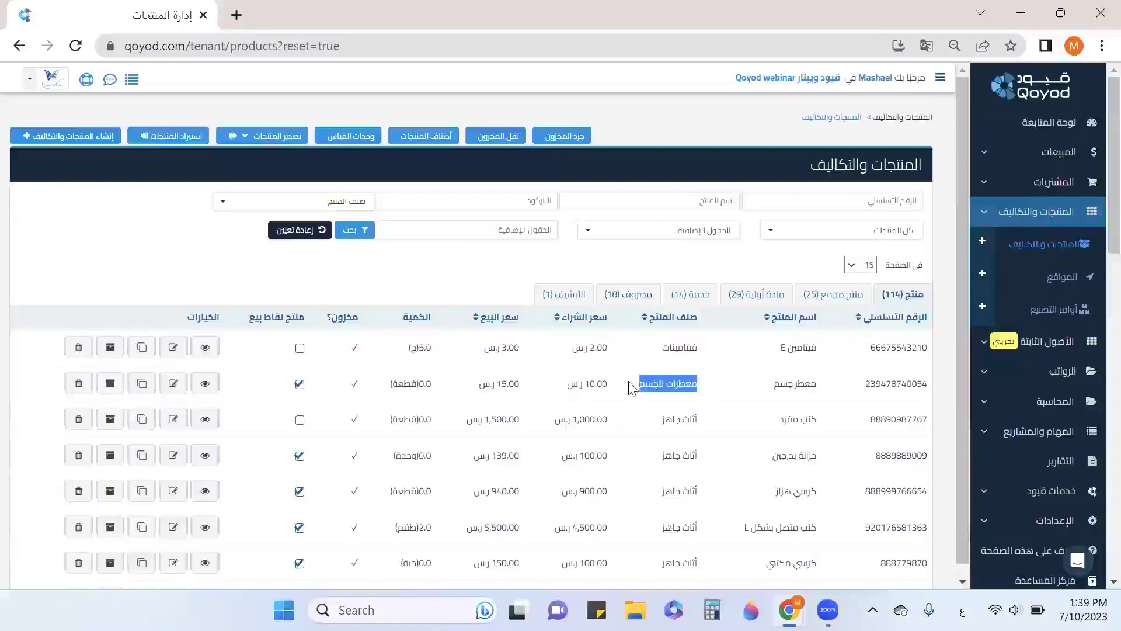
# From the manual journal entries, start a new opening balance of the products and costs type (المنتجات والتكاليف)
pyautogui.click(1044, 409)
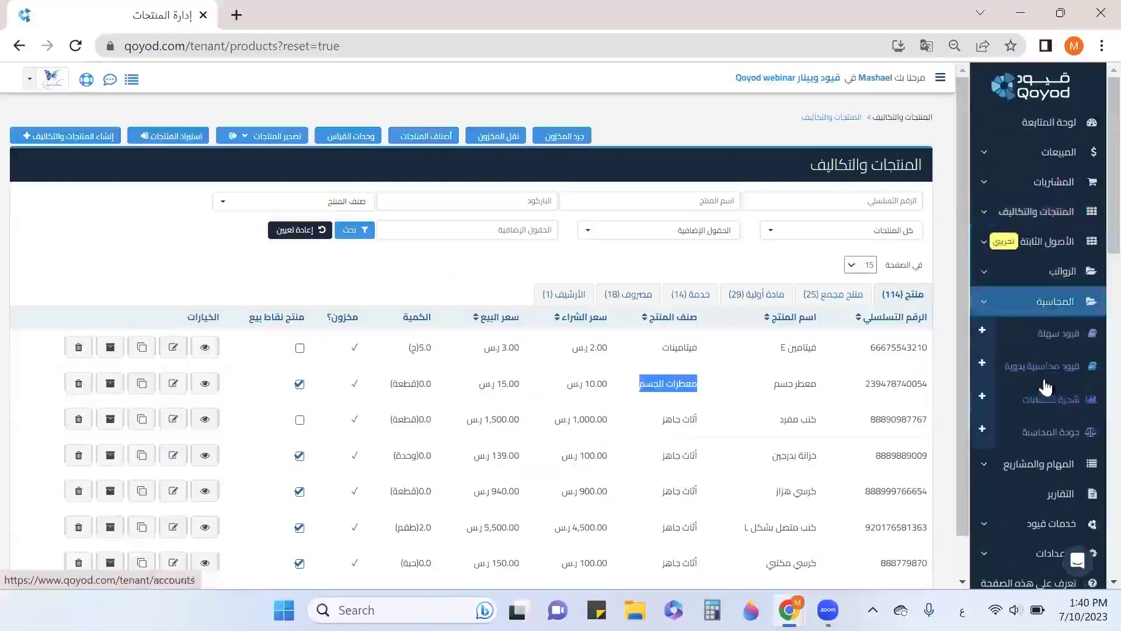
pyautogui.click(1056, 371)
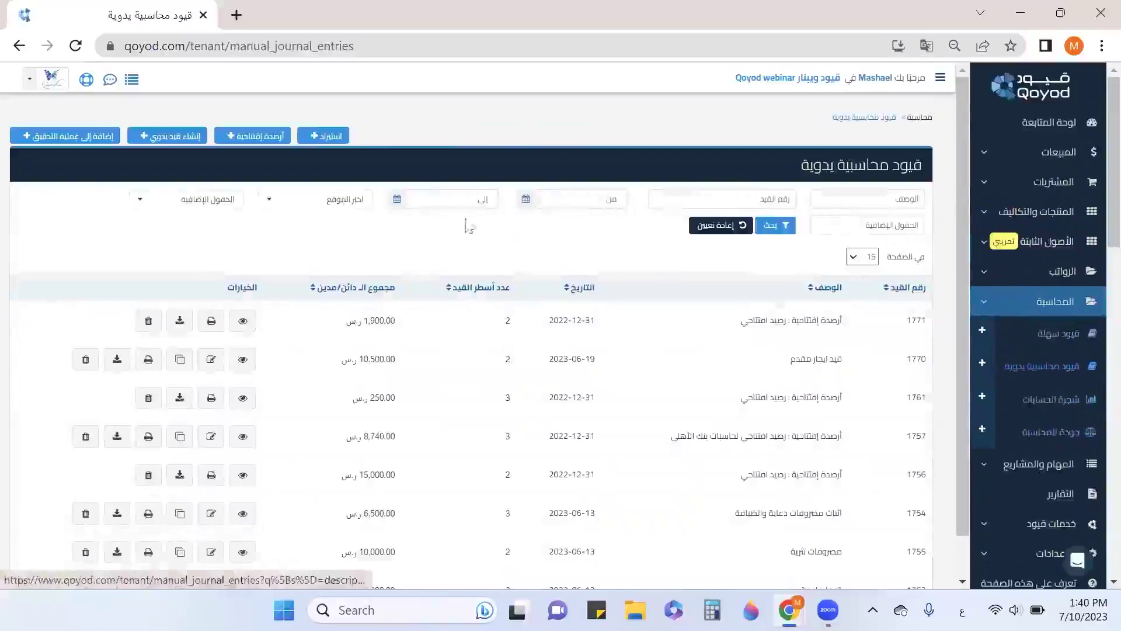
pyautogui.click(272, 141)
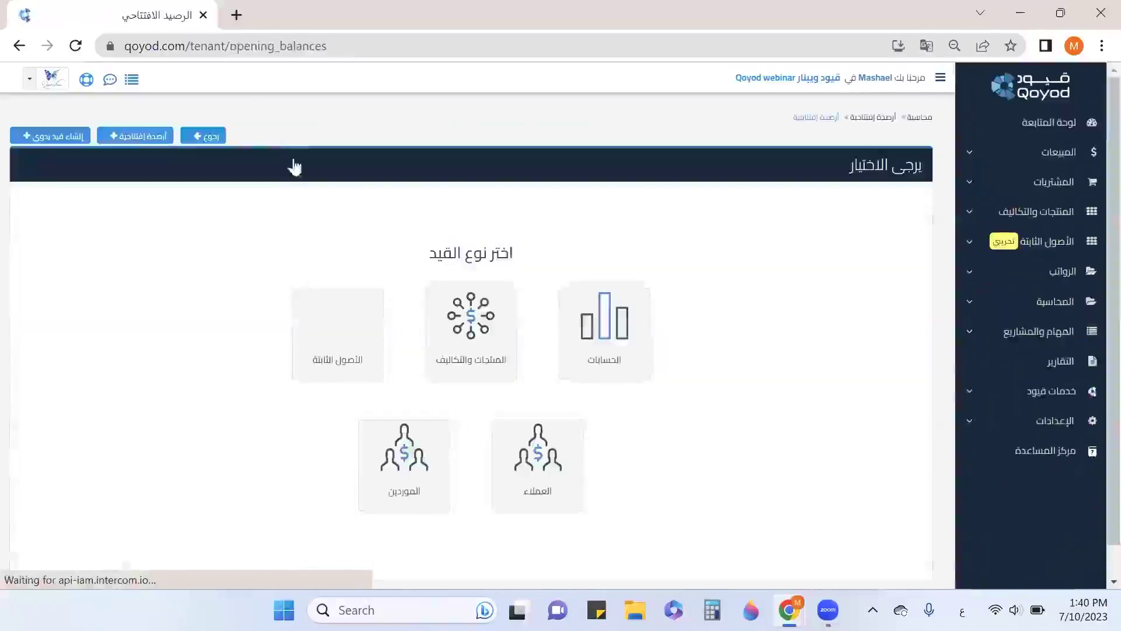
pyautogui.click(453, 343)
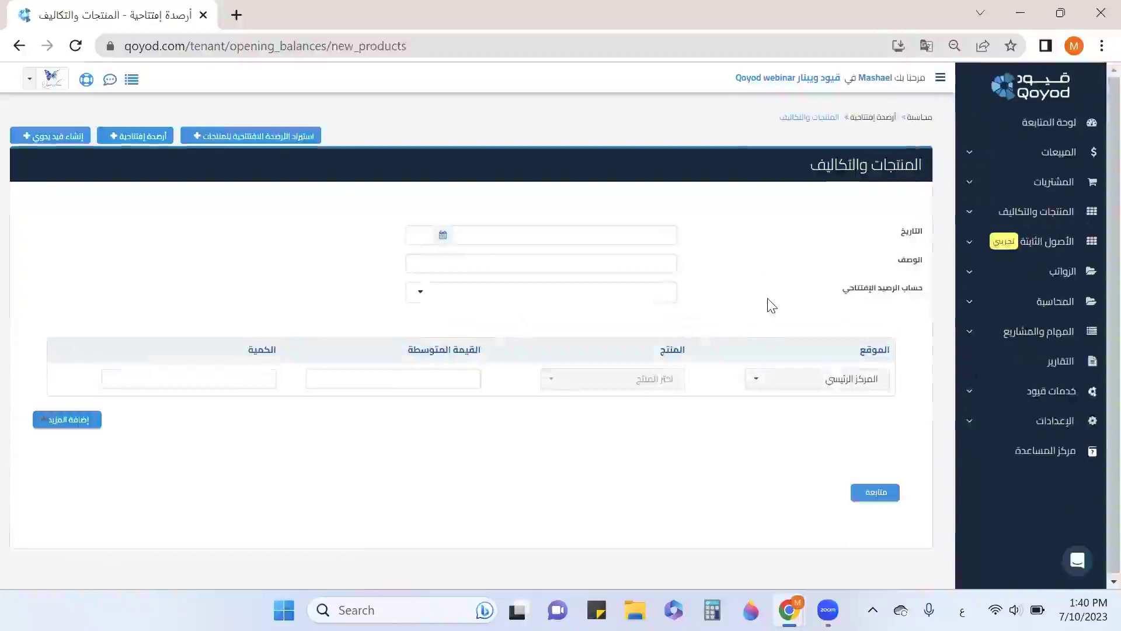
# Date the opening balance 2022-12-31, describe it as رصيد افتتاحي لمعطر الجسم, and assign account 3201 - أرصدة افتتاحية
pyautogui.click(599, 237)
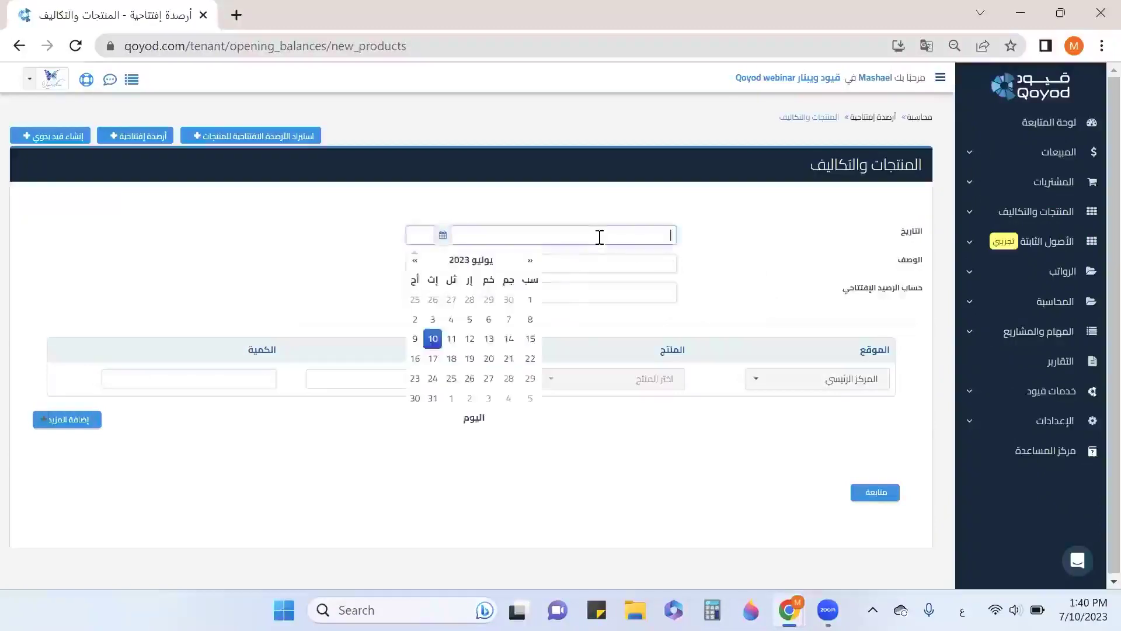
pyautogui.click(570, 274)
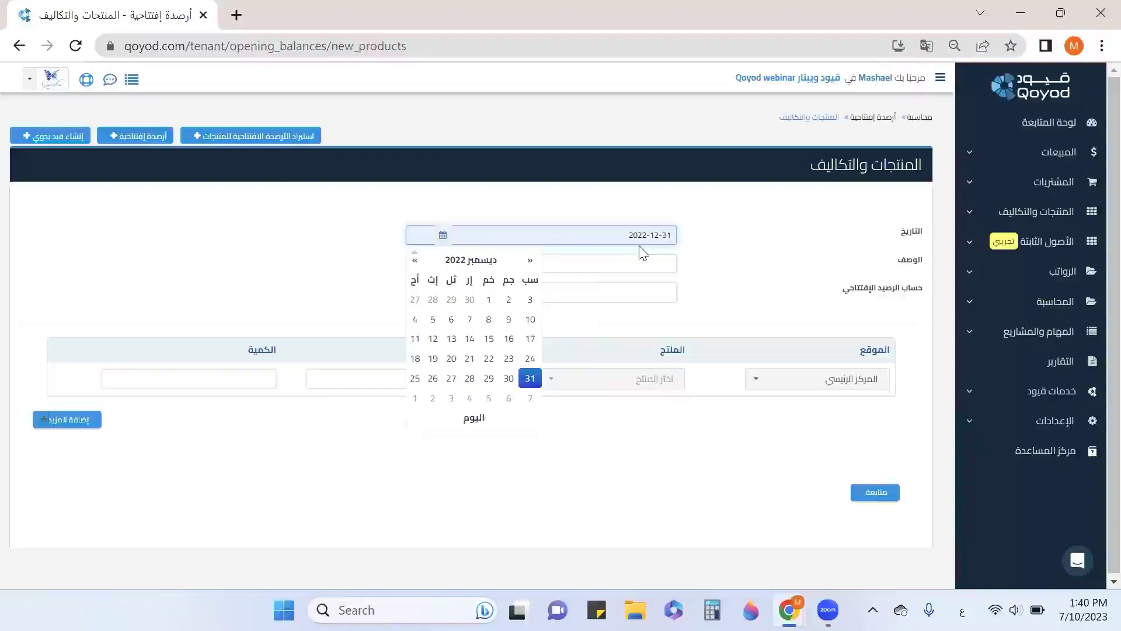
pyautogui.click(663, 261)
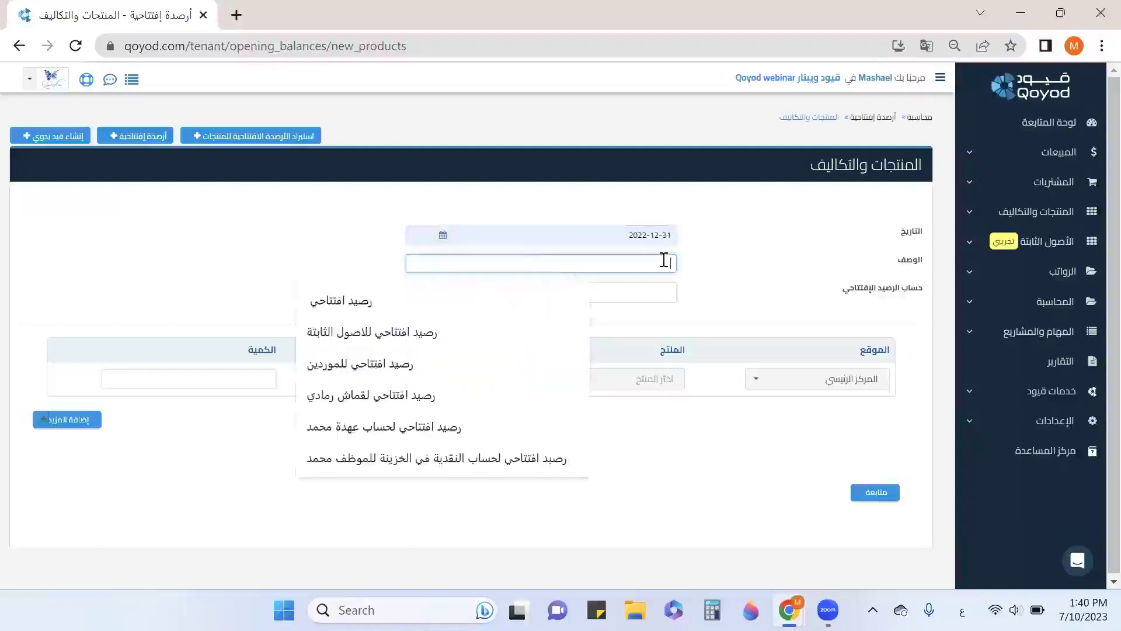
pyautogui.write('ر')
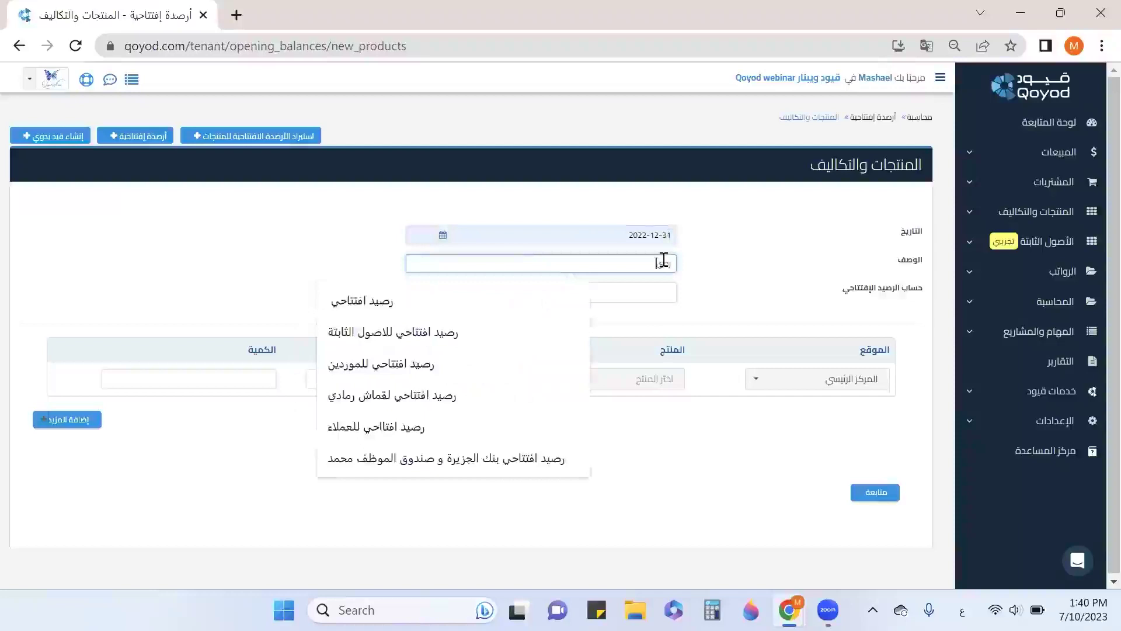
pyautogui.write('صيد افتتاحي لمعطر ال')
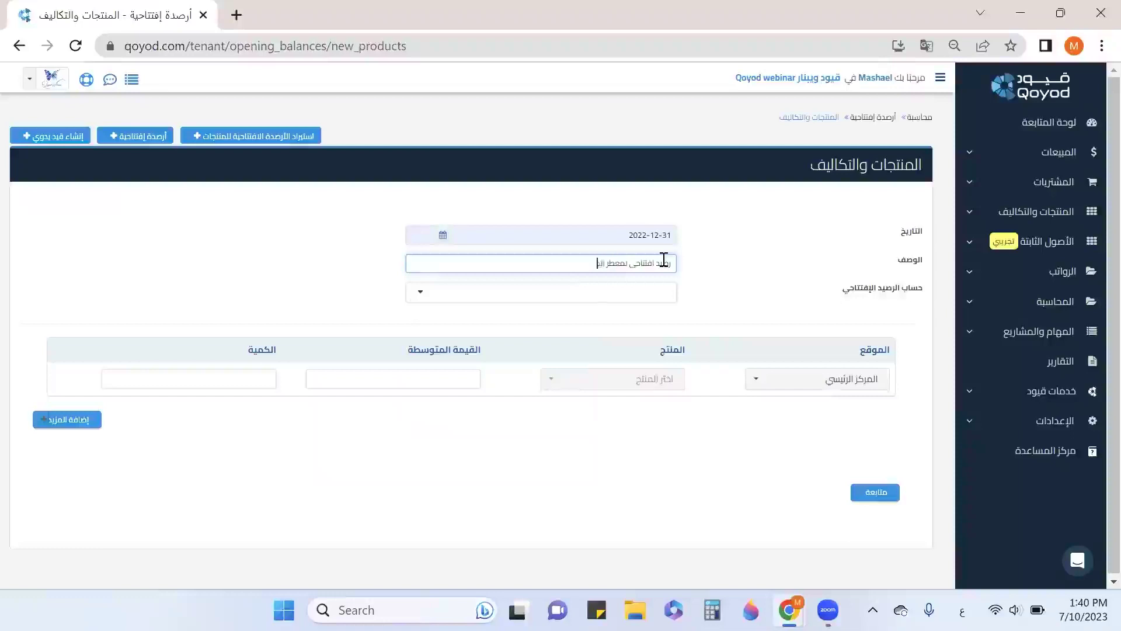
pyautogui.write('جسم')
pyautogui.click(662, 290)
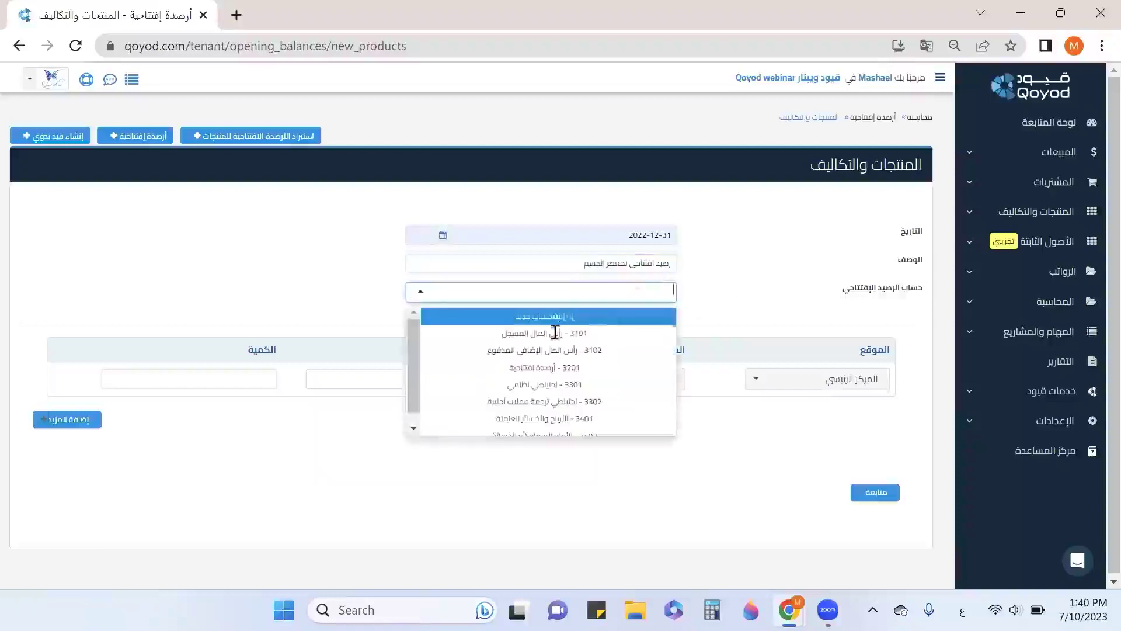
pyautogui.click(563, 367)
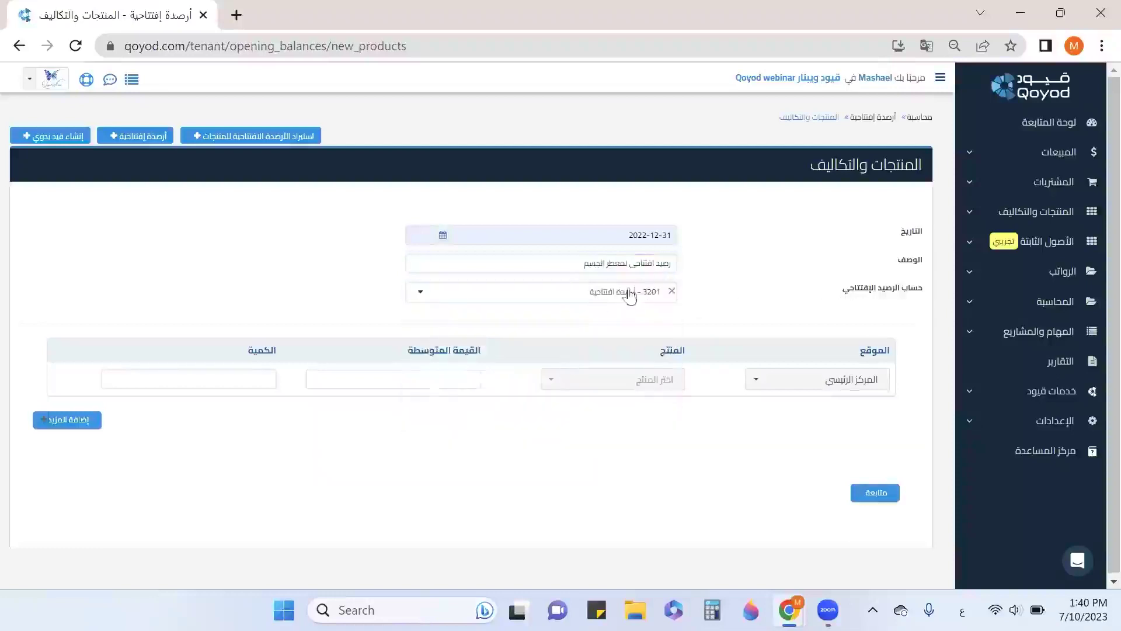
# Set the opening balance line's location to الخبر and its product to معطر جسم
pyautogui.click(825, 383)
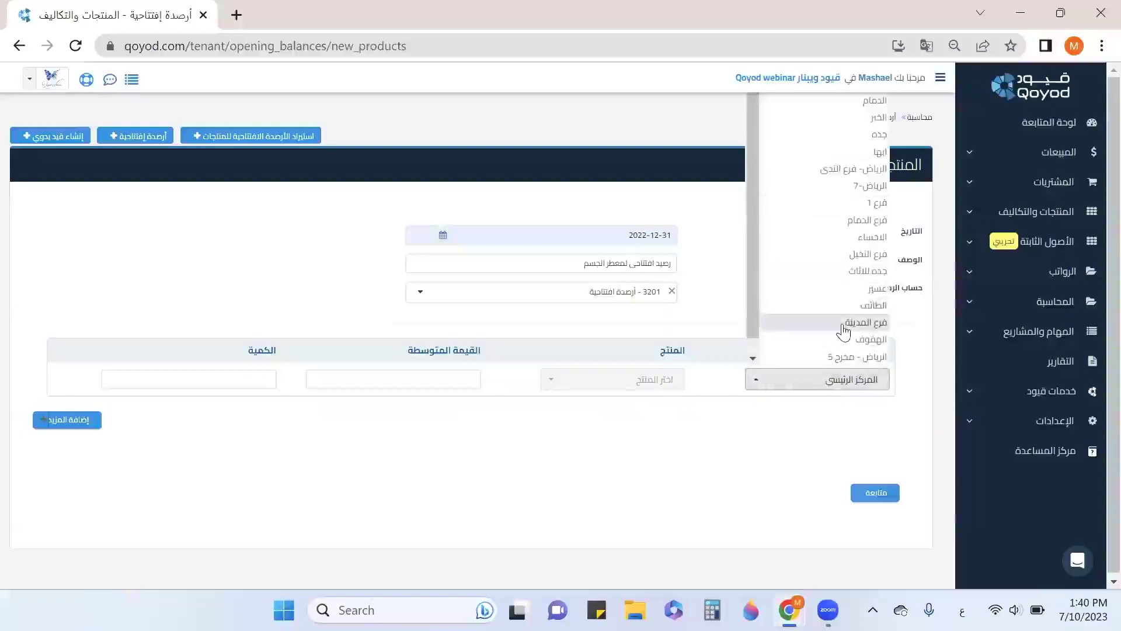
pyautogui.click(868, 123)
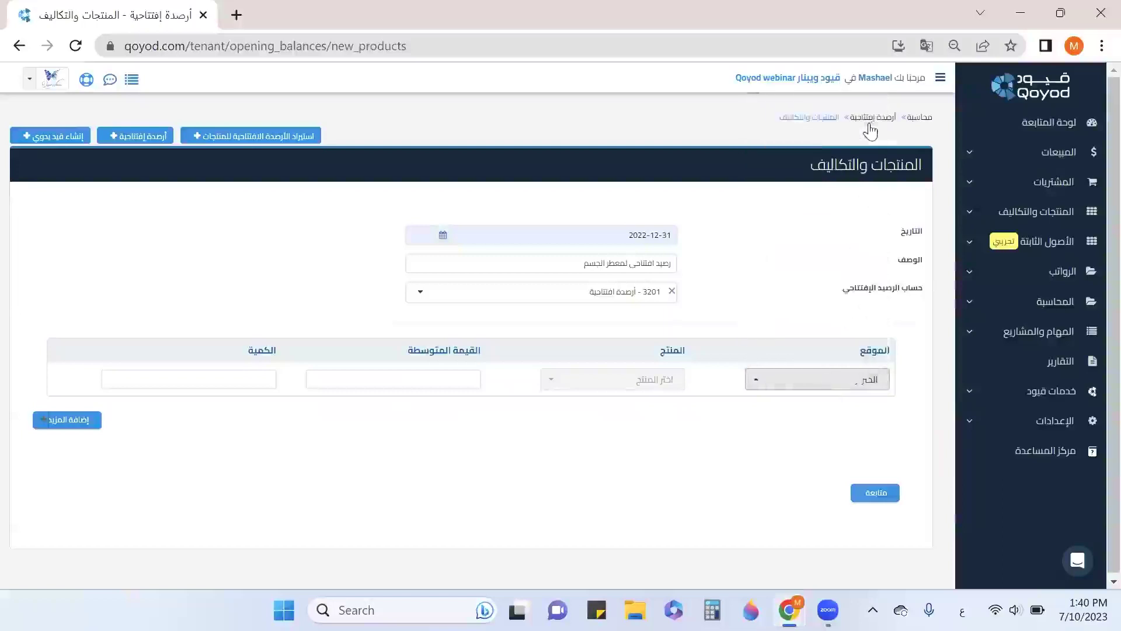
pyautogui.click(660, 388)
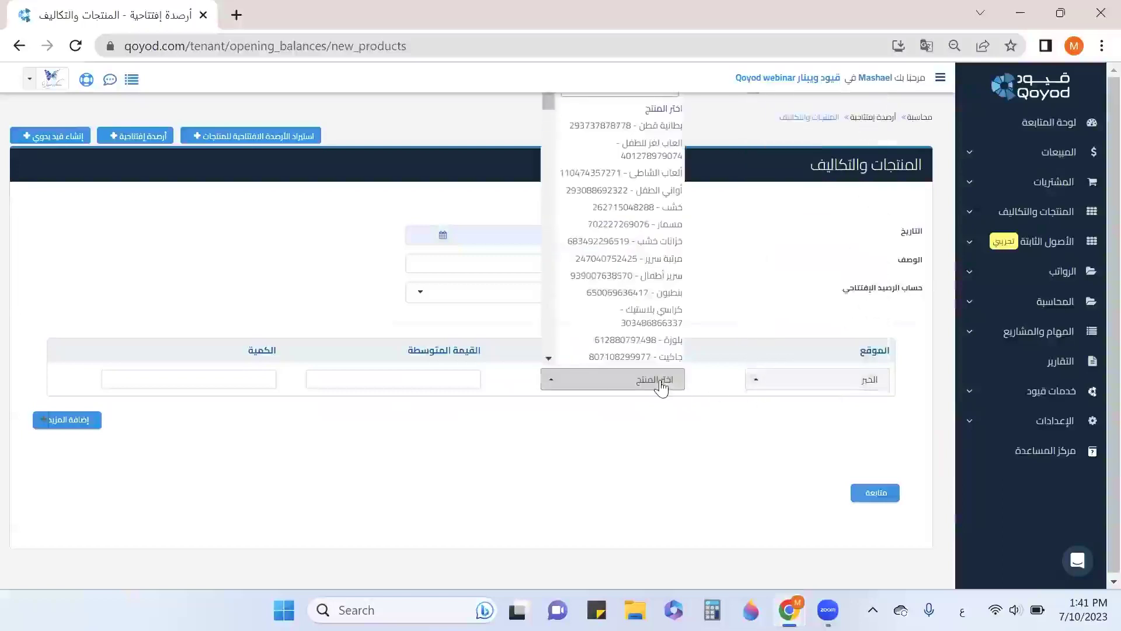
pyautogui.write('مع')
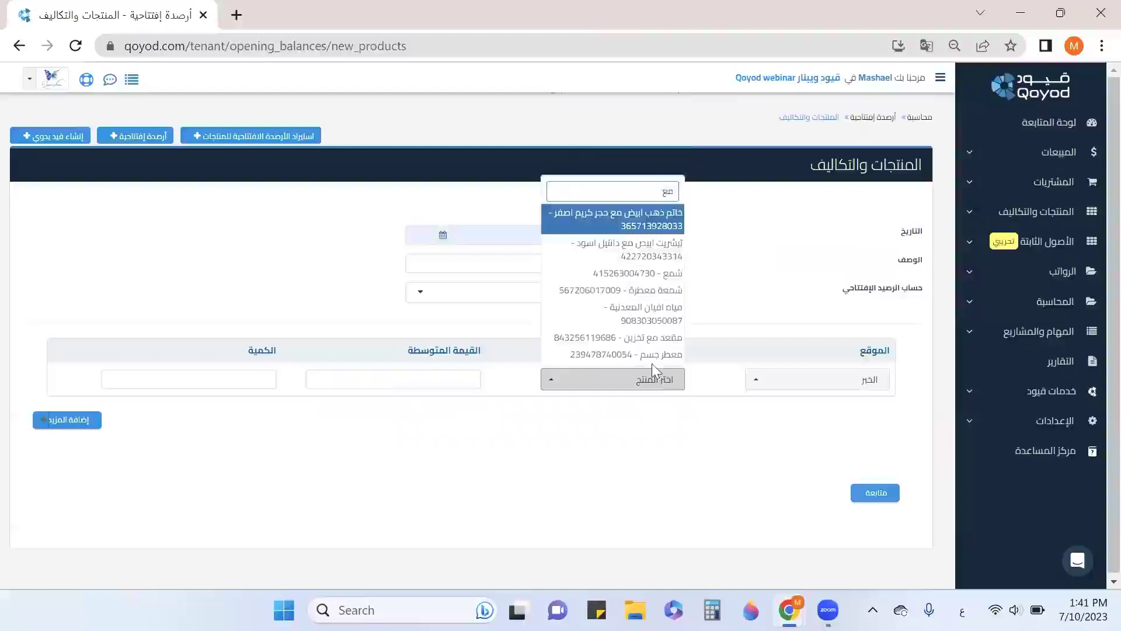
pyautogui.click(664, 352)
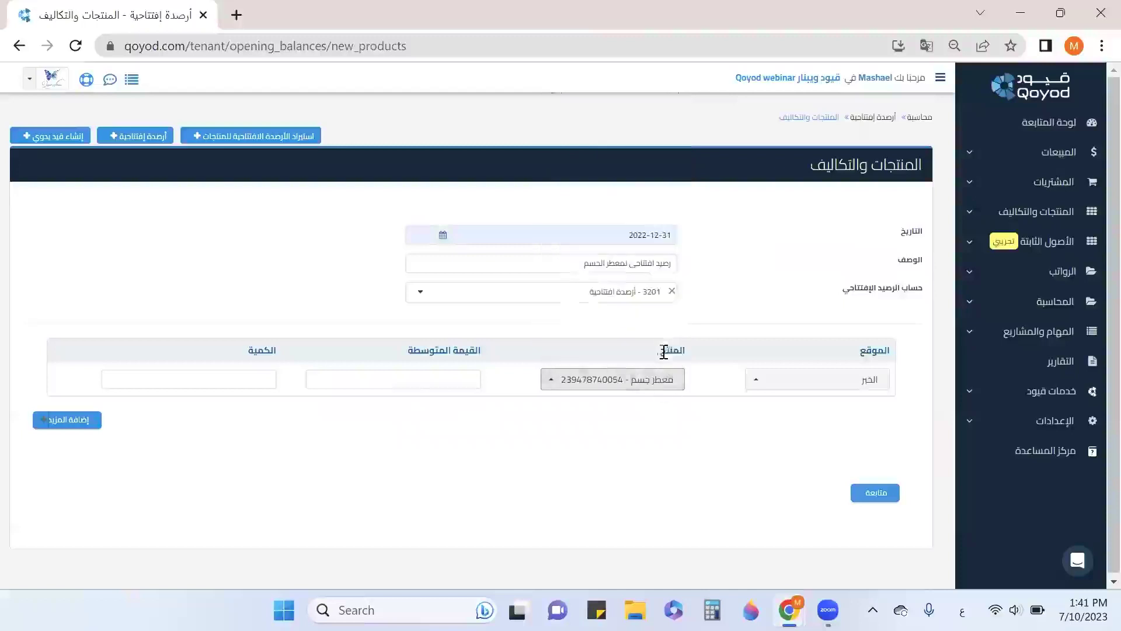
# Enter an average value of 20 and a quantity of 20, and submit the opening balance with confirmation
pyautogui.click(428, 379)
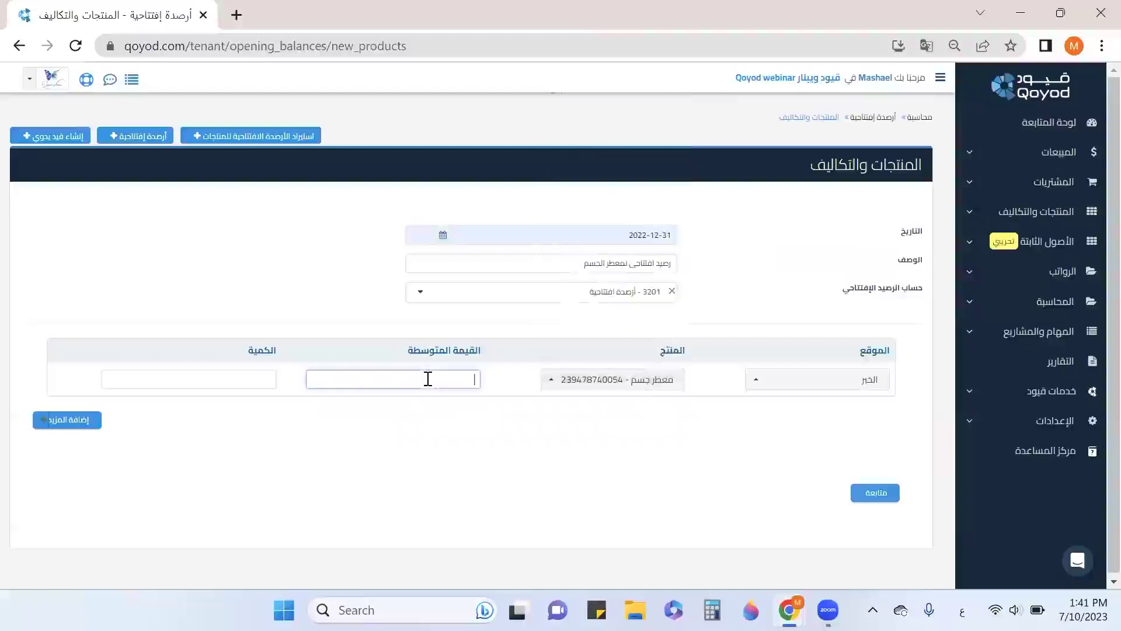
pyautogui.click(233, 380)
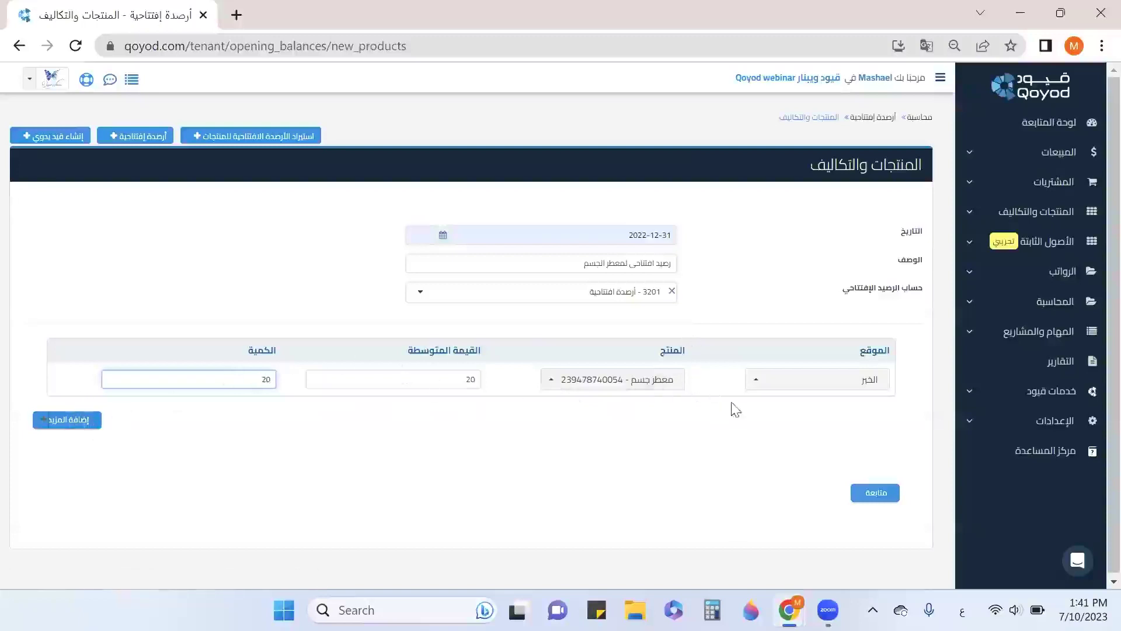
pyautogui.click(881, 494)
pyautogui.click(759, 190)
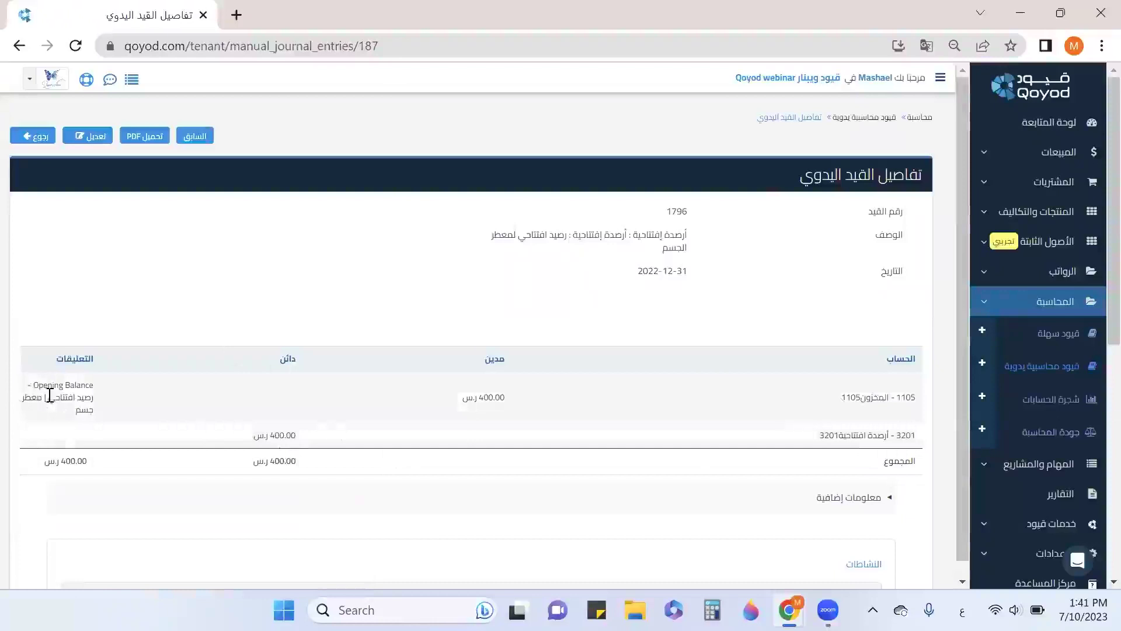
# Return to the products list and examine the entries for معطر جسم and كنب متصل بشكل L
pyautogui.click(1063, 220)
pyautogui.click(1049, 249)
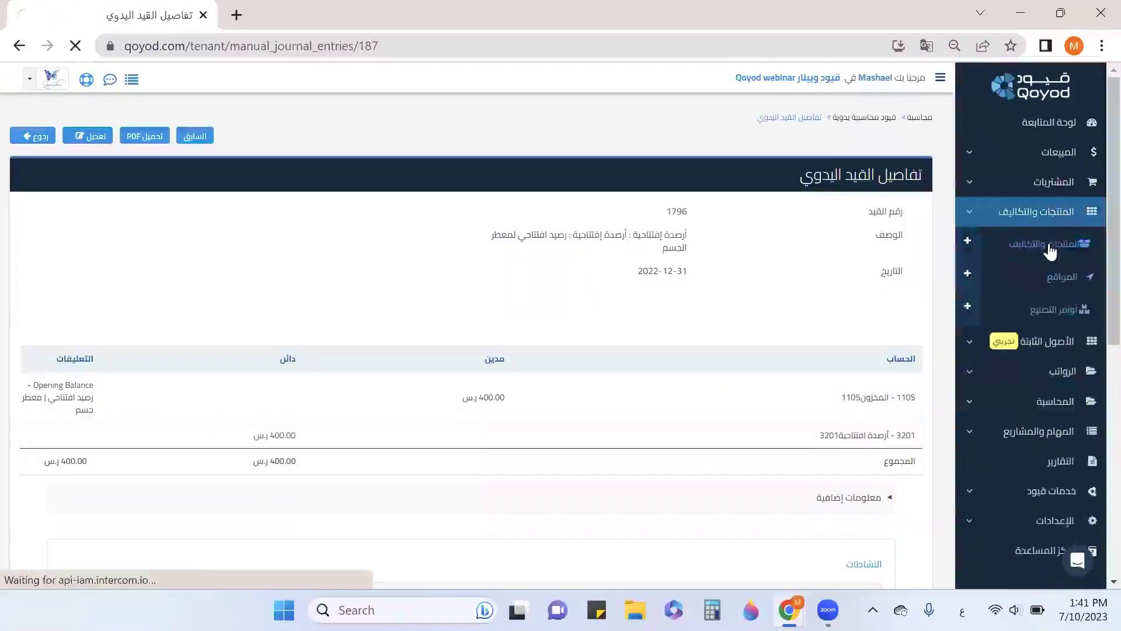
pyautogui.scroll(-3, 844, 280)
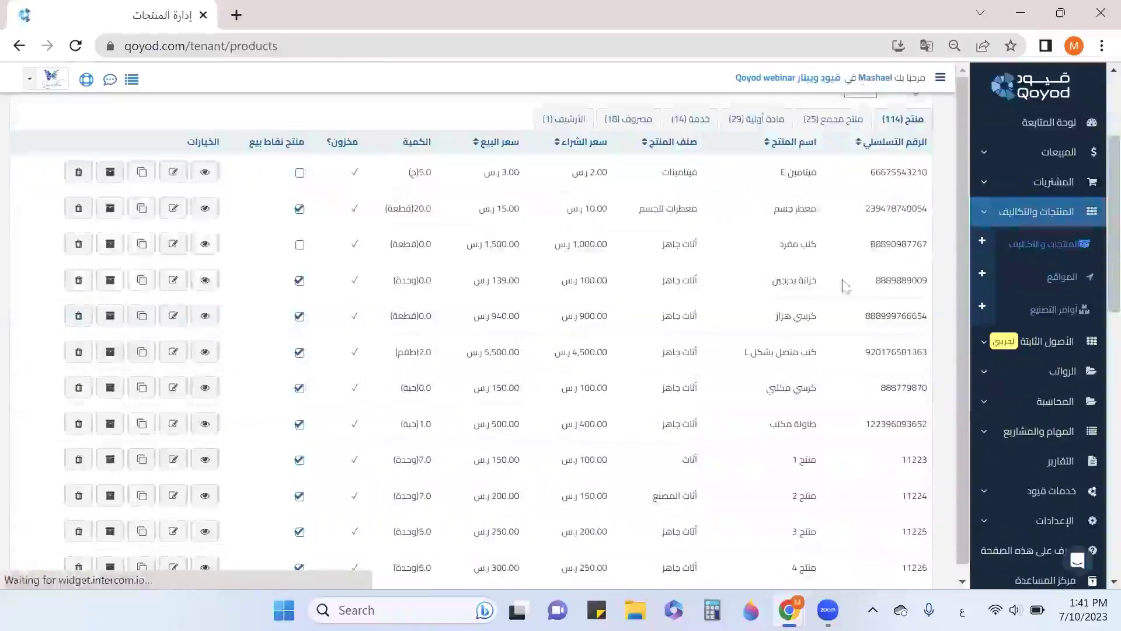
pyautogui.moveTo(813, 209); pyautogui.dragTo(737, 220)
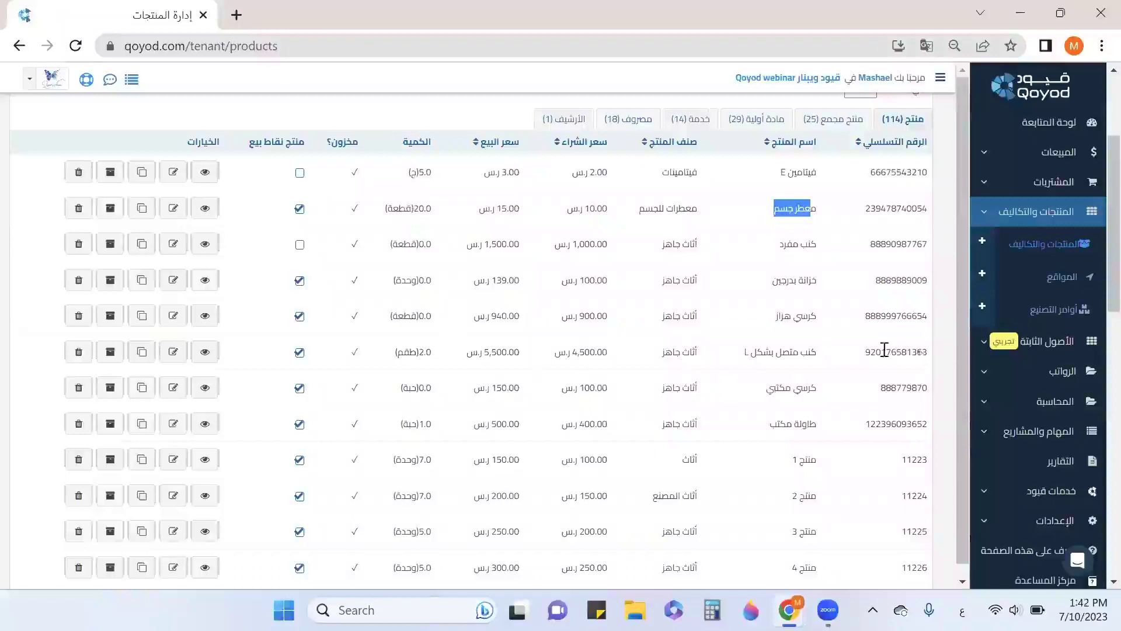
pyautogui.moveTo(819, 353); pyautogui.dragTo(750, 361)
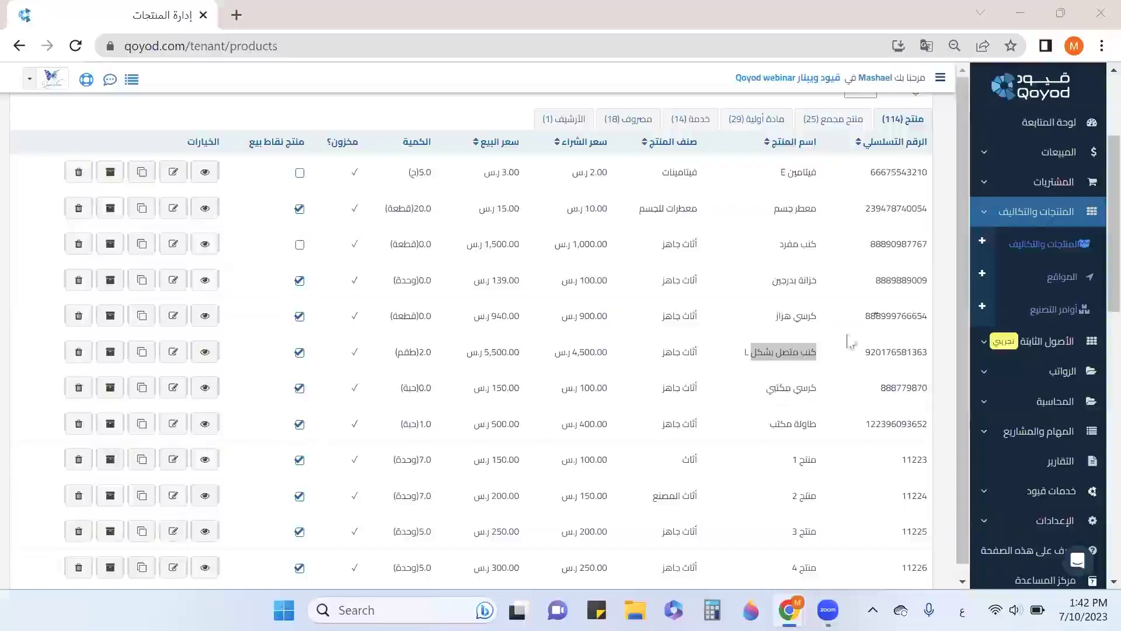
# Go to the purchase bills (فواتير المشتريات) and start creating a new bill
pyautogui.click(996, 212)
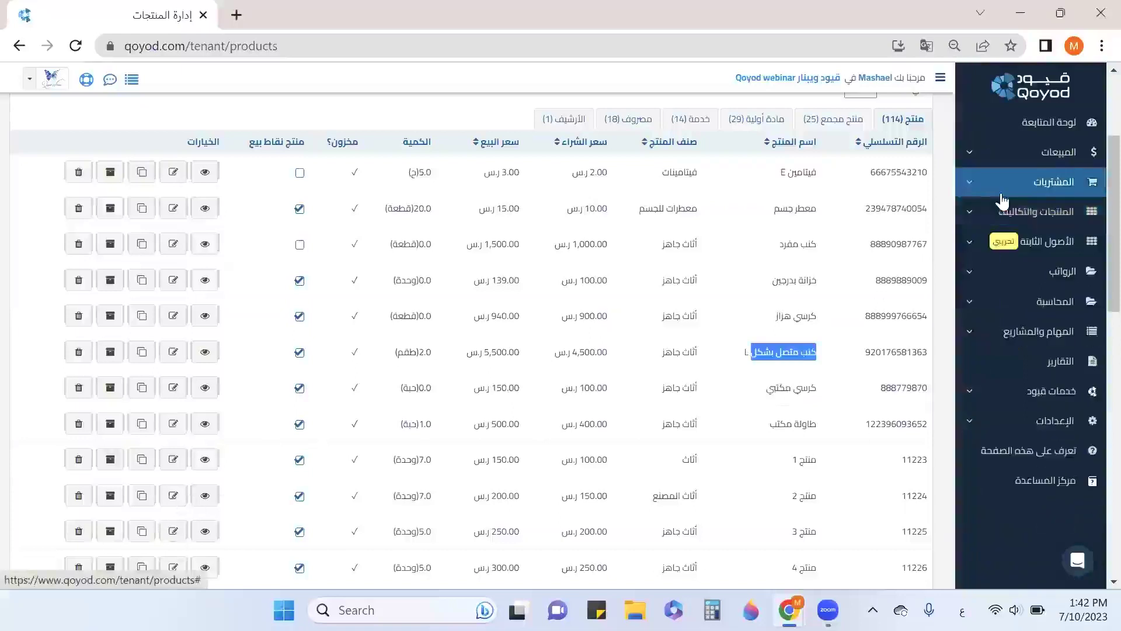
pyautogui.click(999, 195)
pyautogui.click(1054, 284)
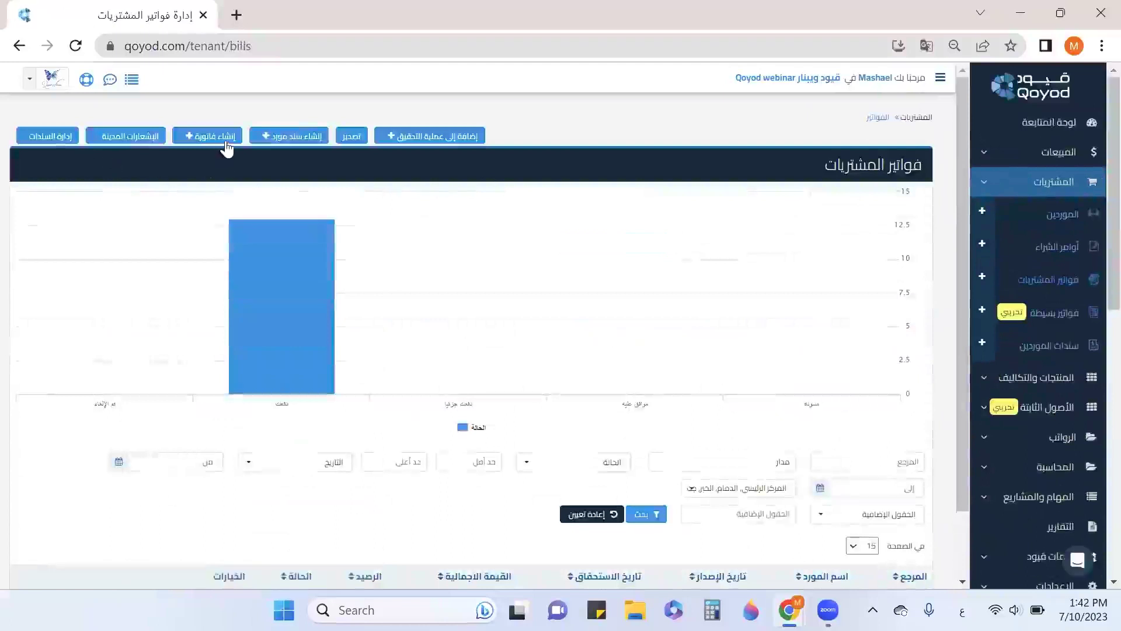
pyautogui.click(225, 139)
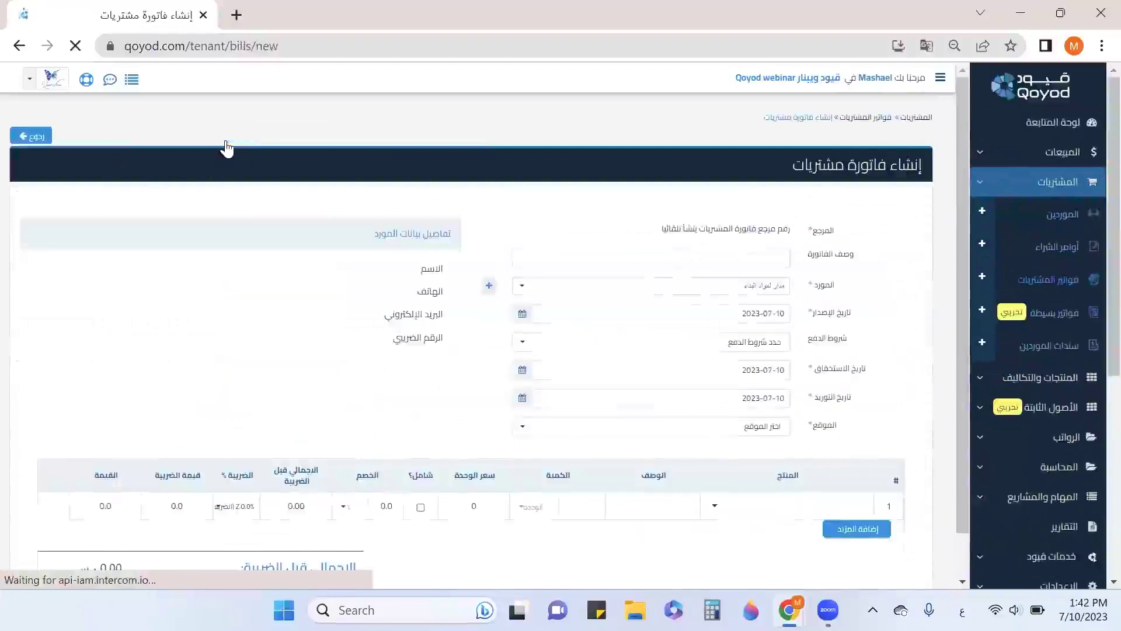
# Choose مفروشات المطلق as the supplier of the new purchase bill
pyautogui.click(710, 288)
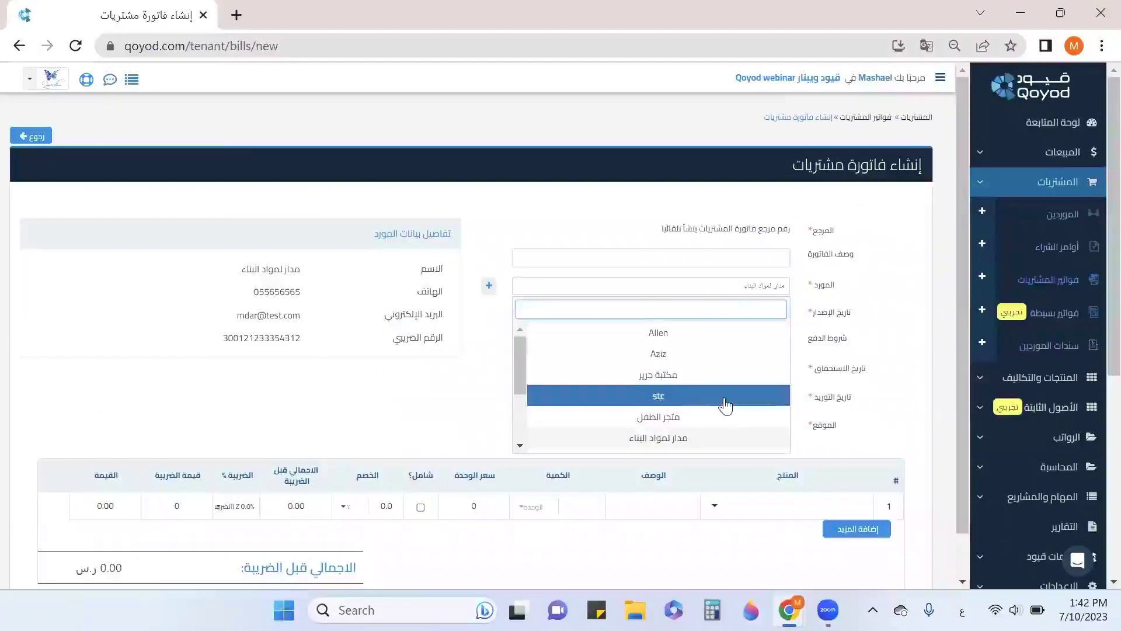
pyautogui.scroll(-5, 725, 405)
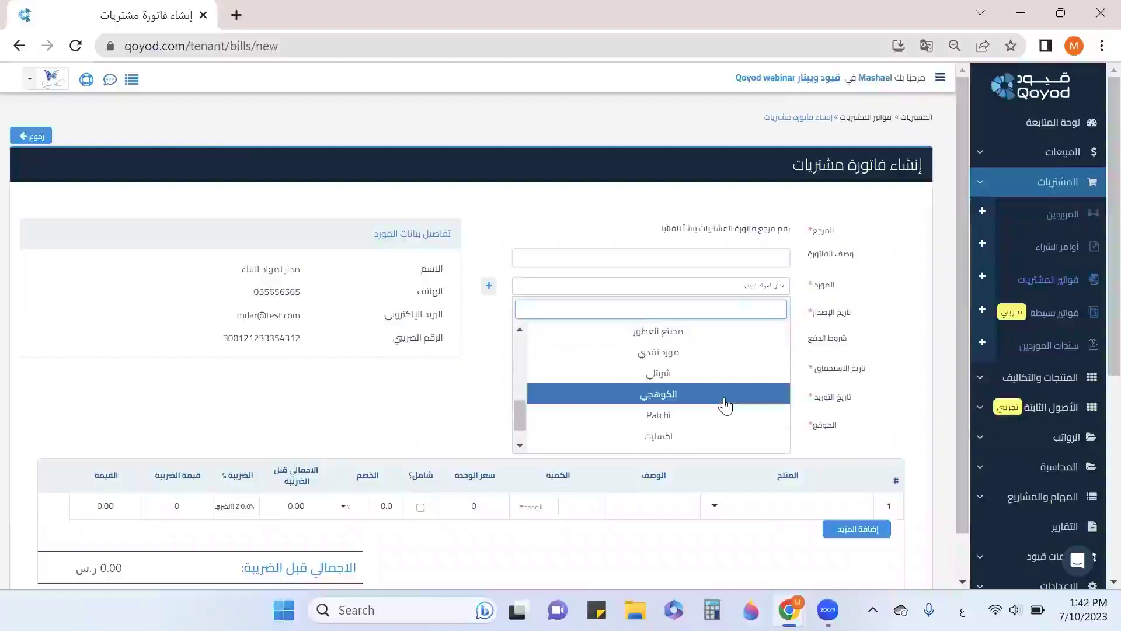
pyautogui.scroll(-10, 726, 405)
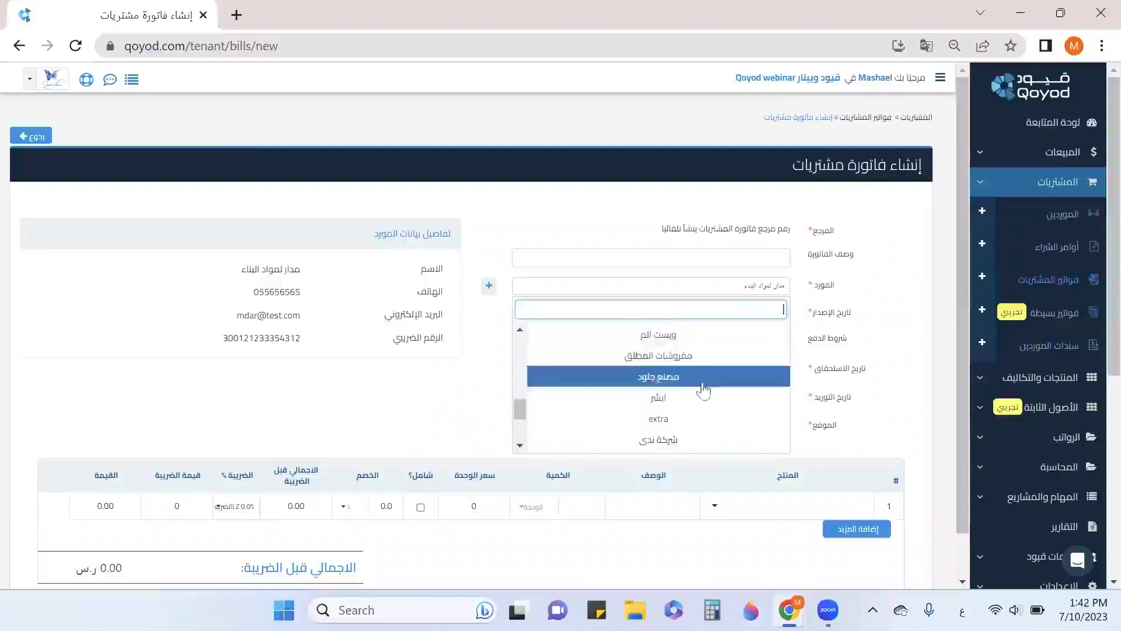
pyautogui.click(695, 356)
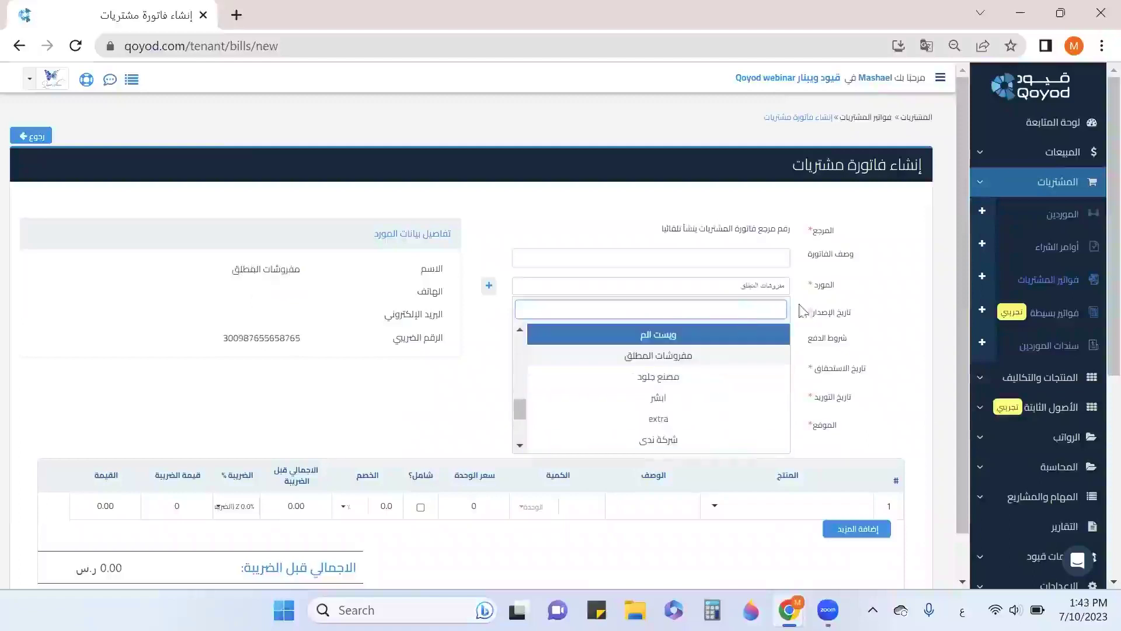
pyautogui.click(841, 298)
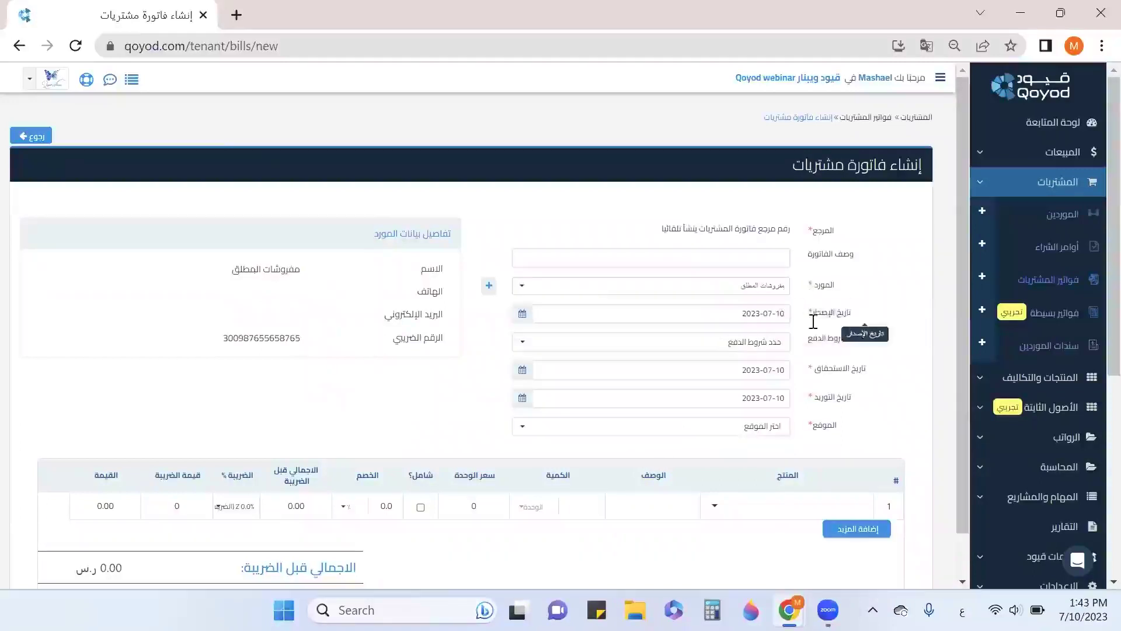
# Set the payment terms (شروط الدفع) of the purchase bill to بعد 12 يوم
pyautogui.moveTo(835, 311); pyautogui.dragTo(807, 315)
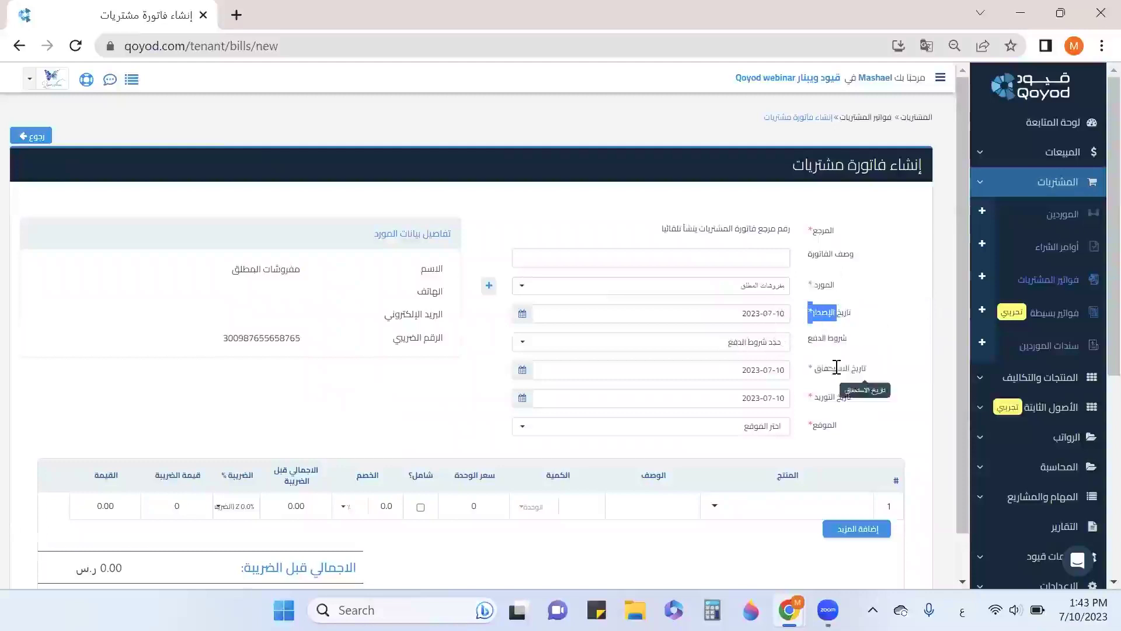
pyautogui.moveTo(835, 367); pyautogui.dragTo(808, 376)
pyautogui.click(779, 348)
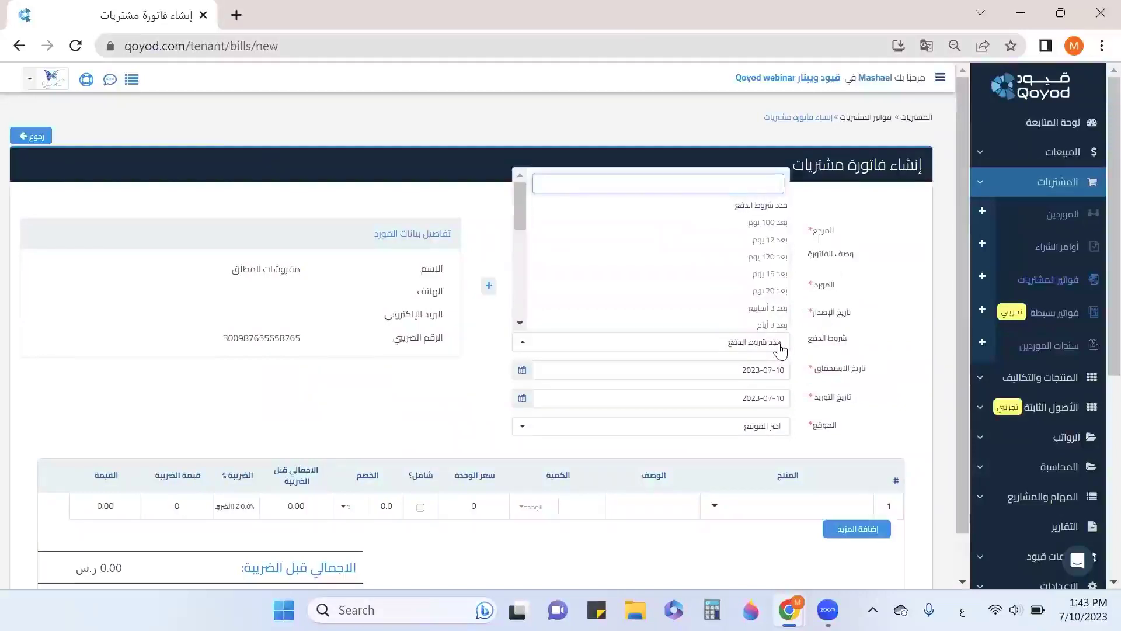
pyautogui.click(767, 239)
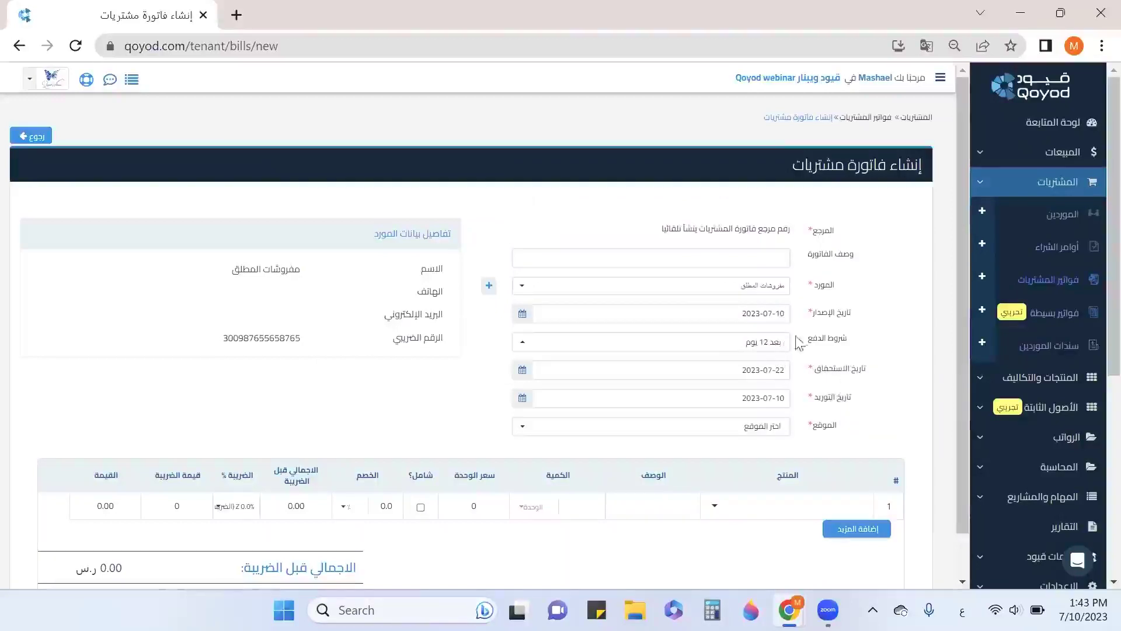
pyautogui.tripleClick(841, 336)
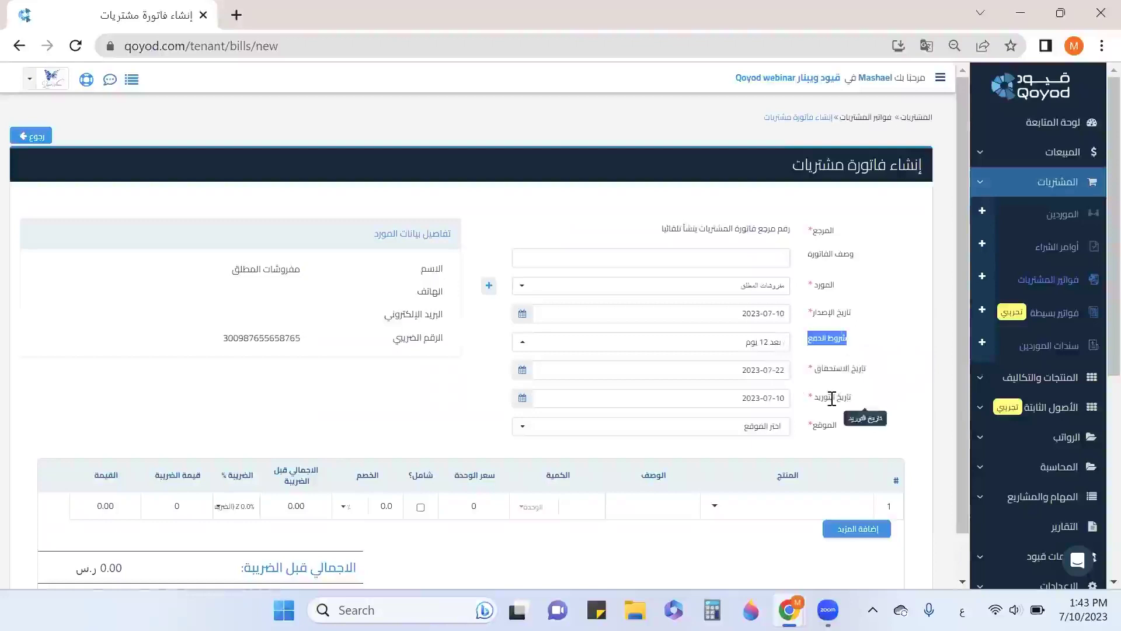
# Set the bill's supply date (تاريخ التوريد) to 2023-07-22 and its location to جده للاثاث
pyautogui.click(529, 400)
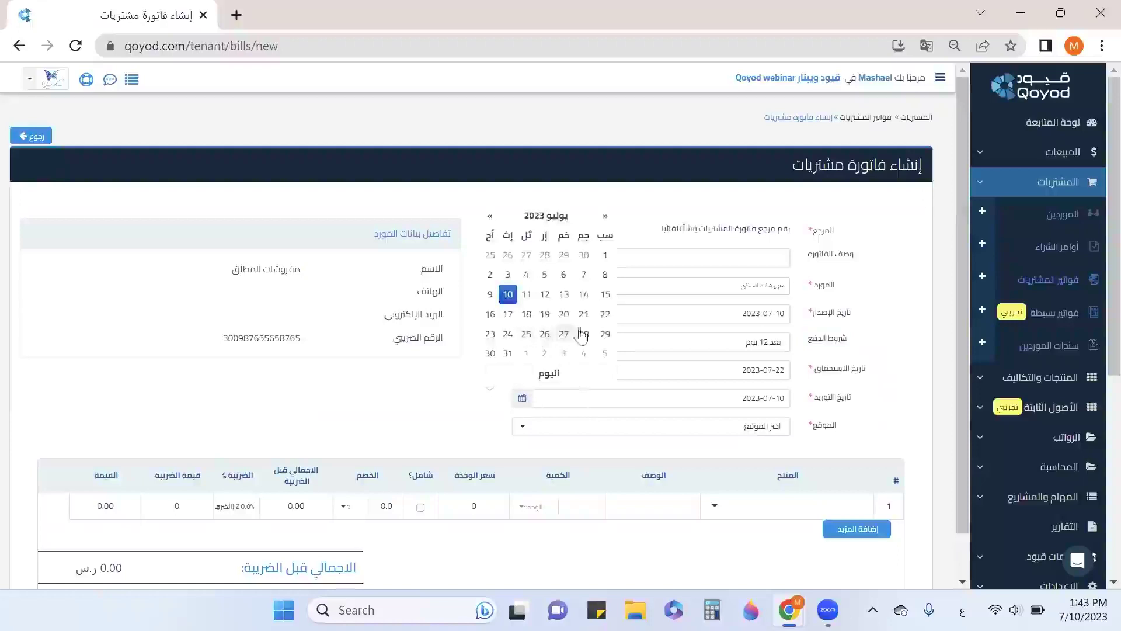
pyautogui.click(605, 315)
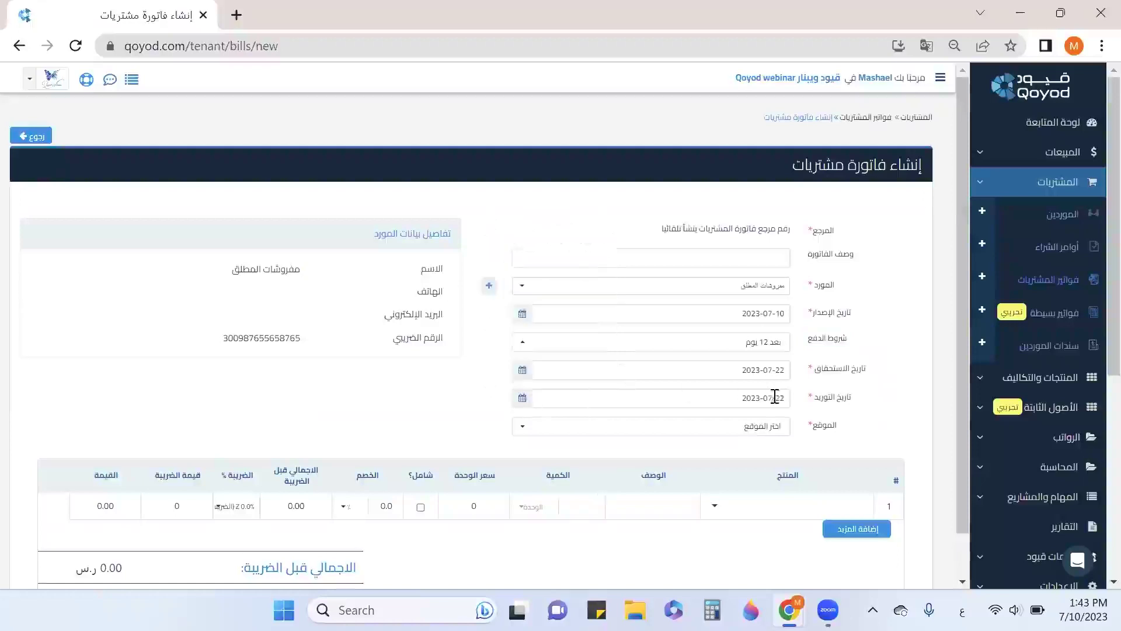
pyautogui.click(765, 427)
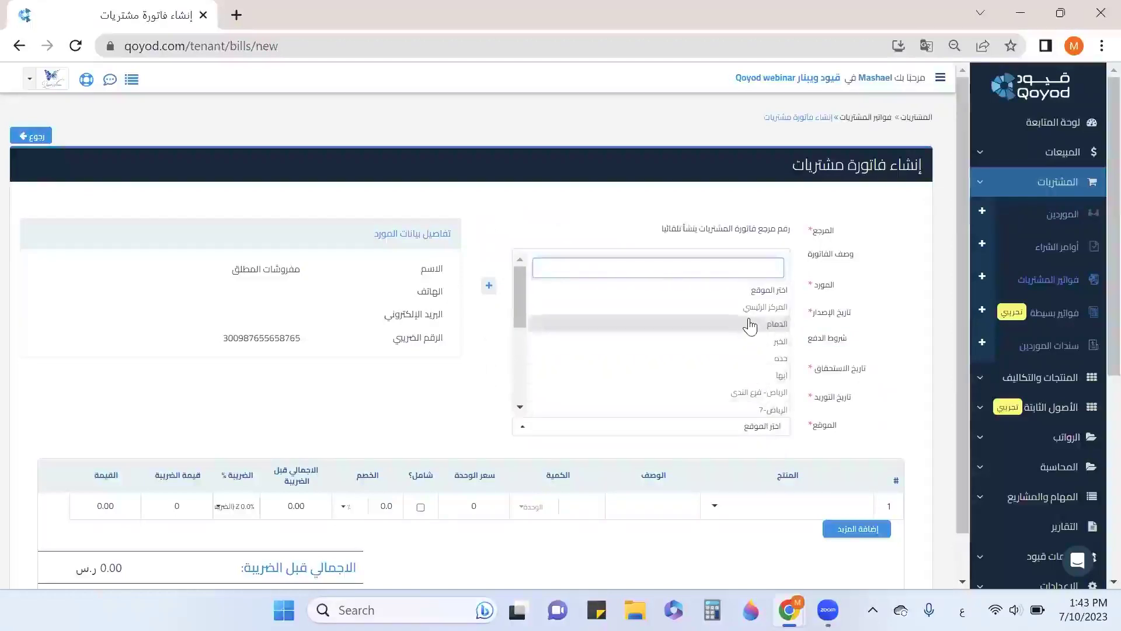
pyautogui.scroll(-3, 750, 326)
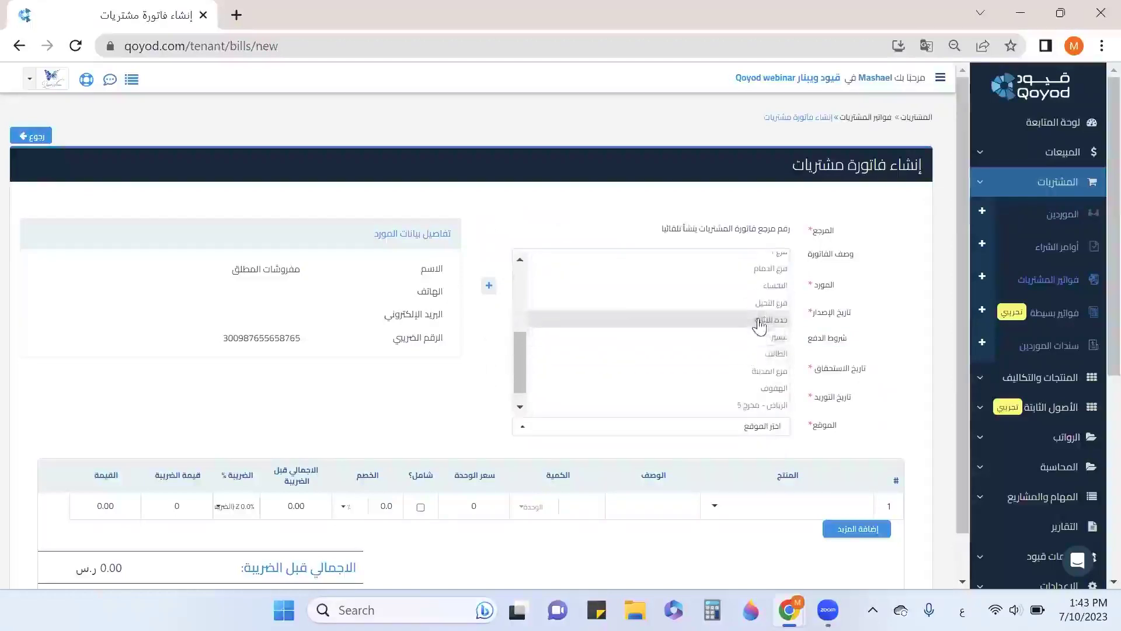
pyautogui.click(755, 325)
# Search the first bill line's products for كنب and choose كنب متصل بشكل L
pyautogui.scroll(-2, 756, 389)
pyautogui.click(761, 417)
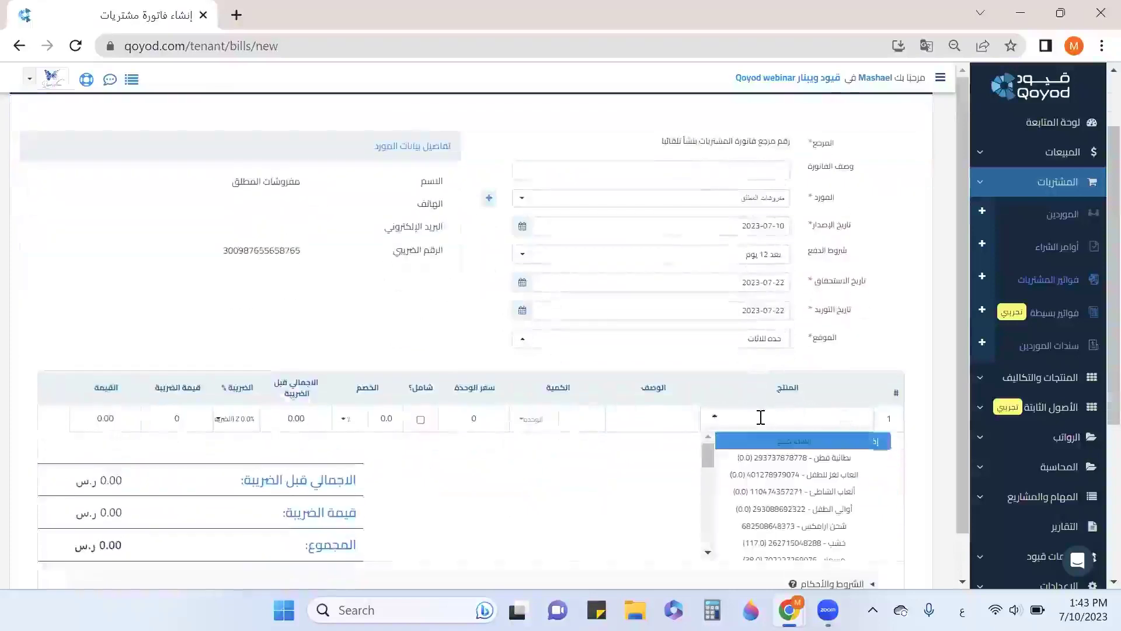
pyautogui.scroll(-5, 778, 469)
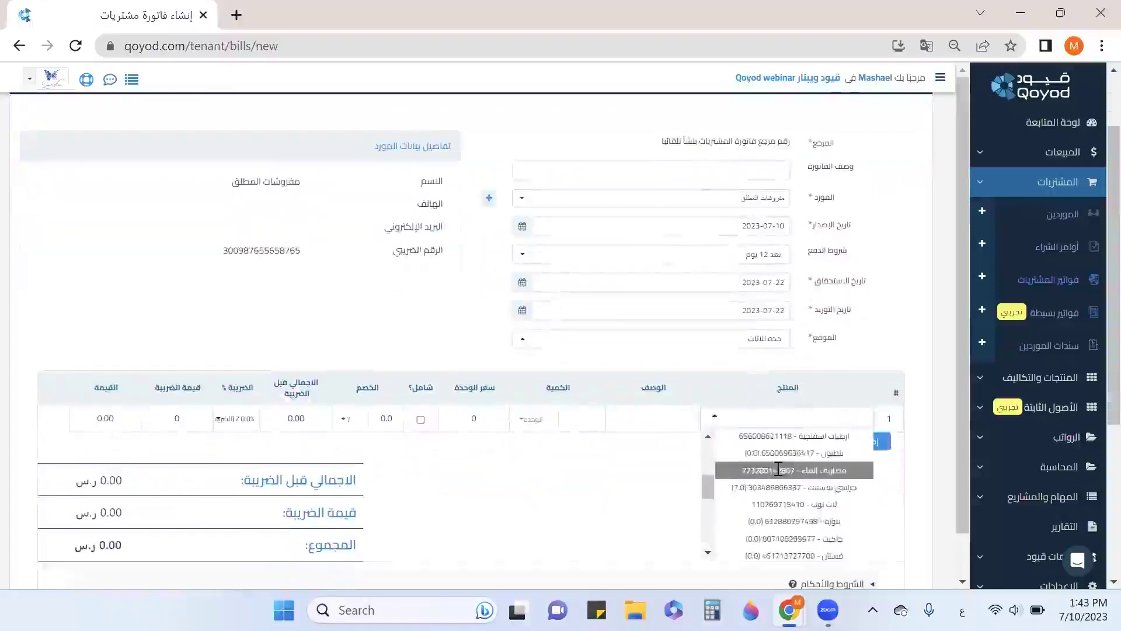
pyautogui.scroll(-2, 778, 469)
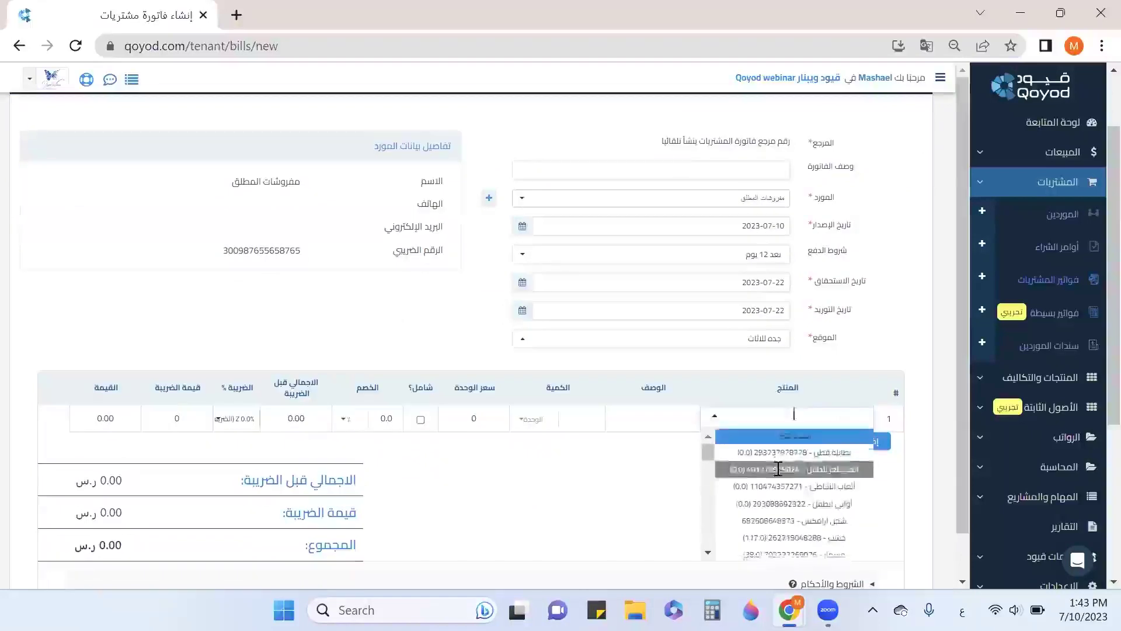
pyautogui.write('كا')
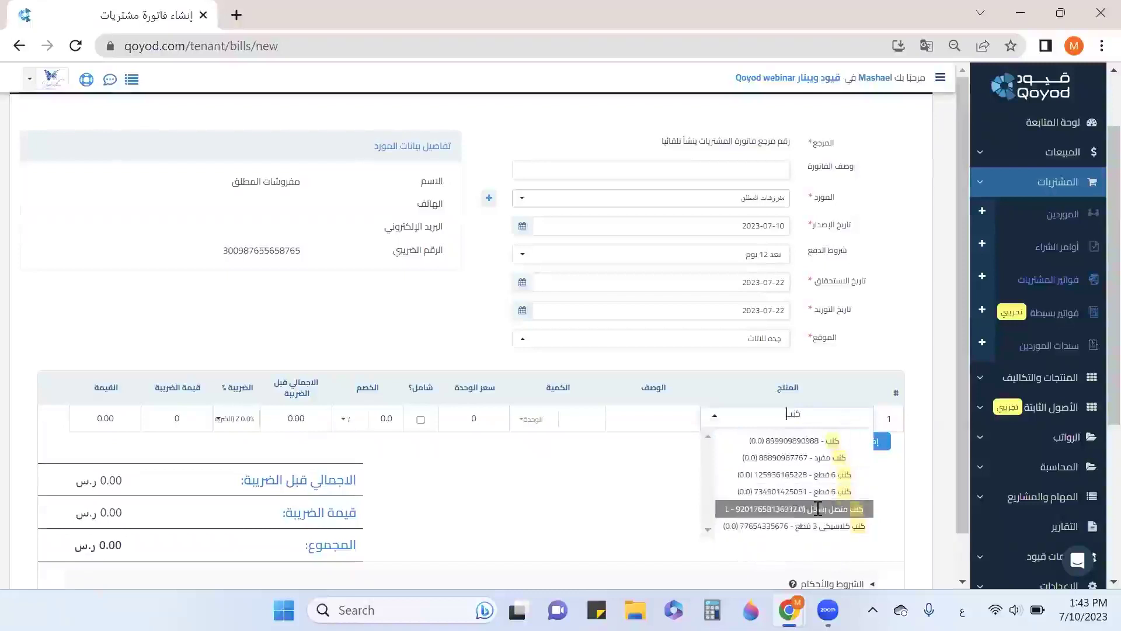
pyautogui.click(813, 510)
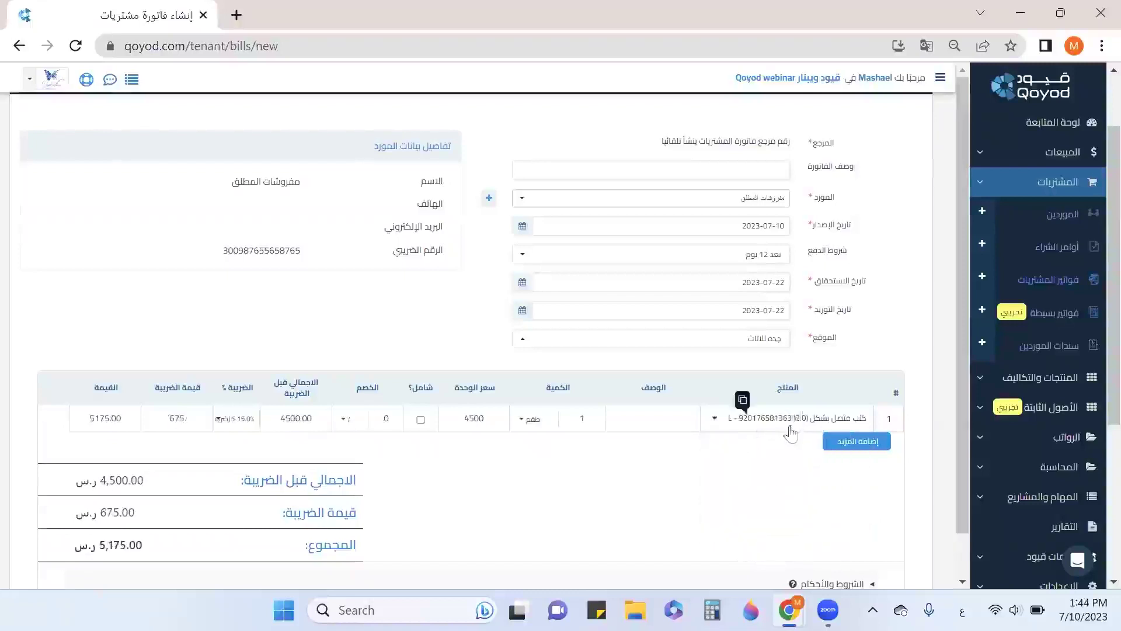
# Set the sofa line's quantity to 2 and its discount to 10 percent, leaving the price tax-exclusive
pyautogui.click(574, 418)
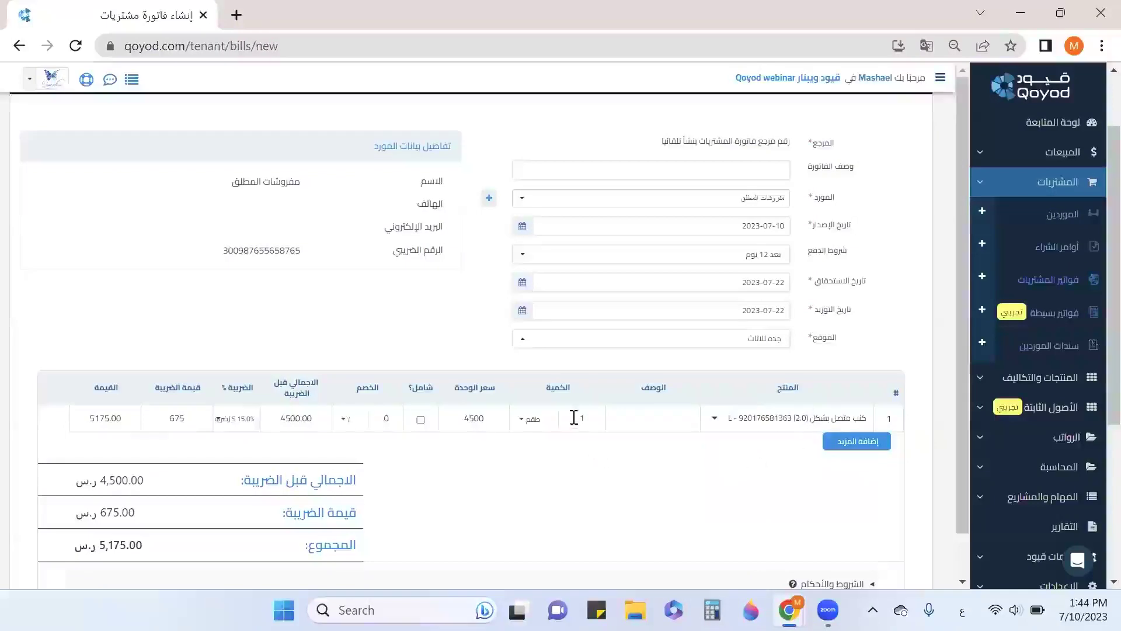
pyautogui.write('2')
pyautogui.click(664, 456)
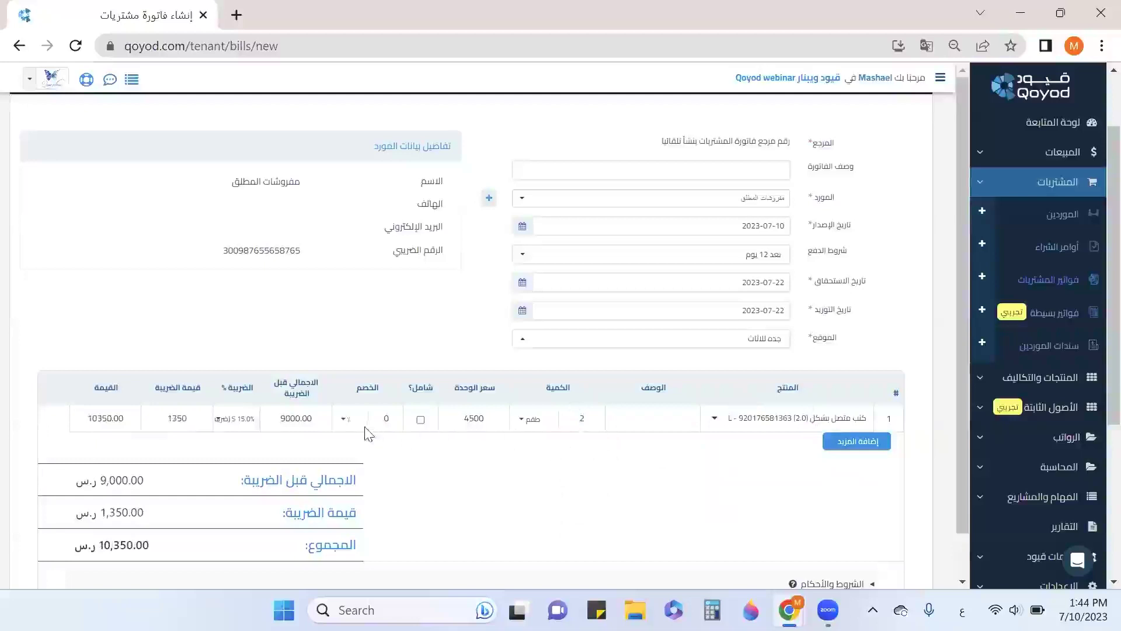
pyautogui.click(395, 420)
pyautogui.write('10')
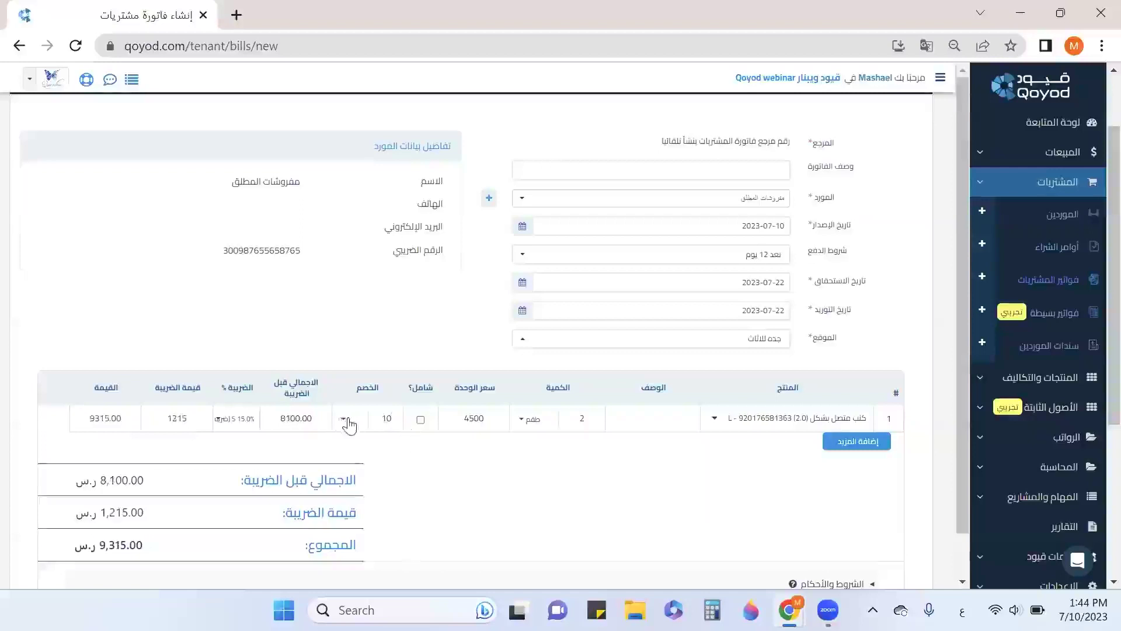
pyautogui.scroll(-2, 338, 403)
pyautogui.click(342, 331)
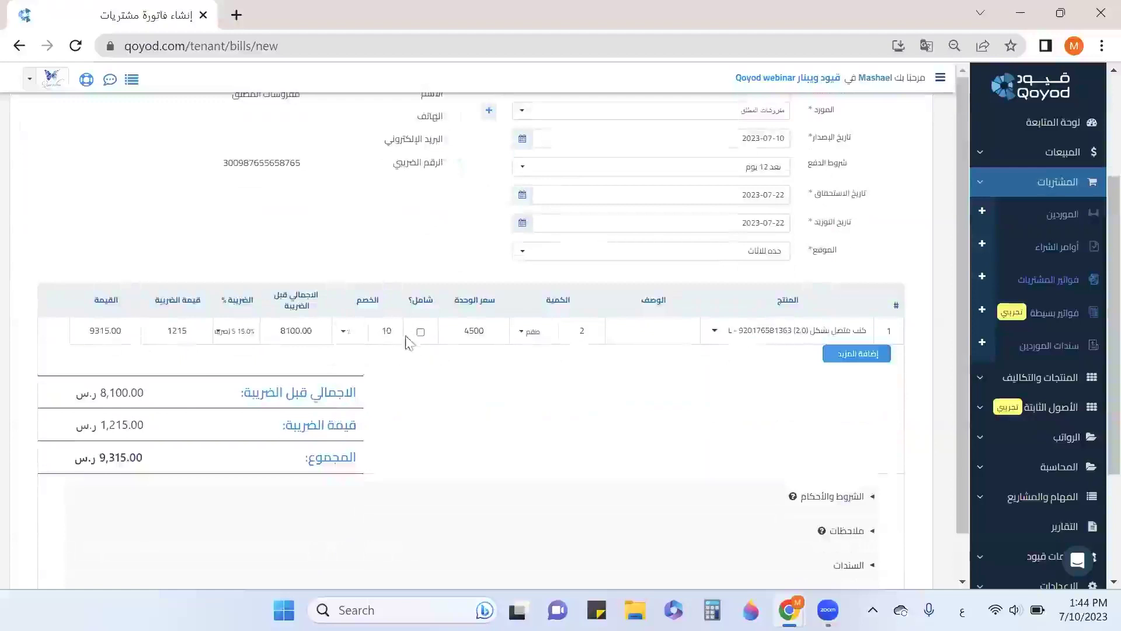
pyautogui.click(421, 333)
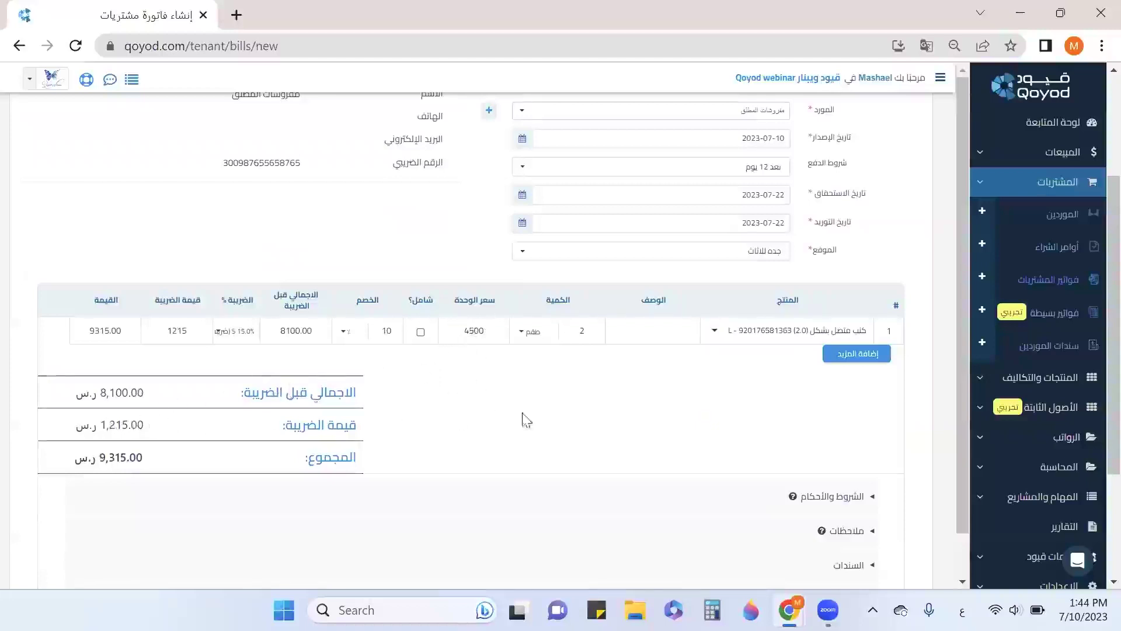
# Open the bill's vouchers section (السندات) and choose بنك الأهلي 001 as the payment account
pyautogui.scroll(-3, 543, 417)
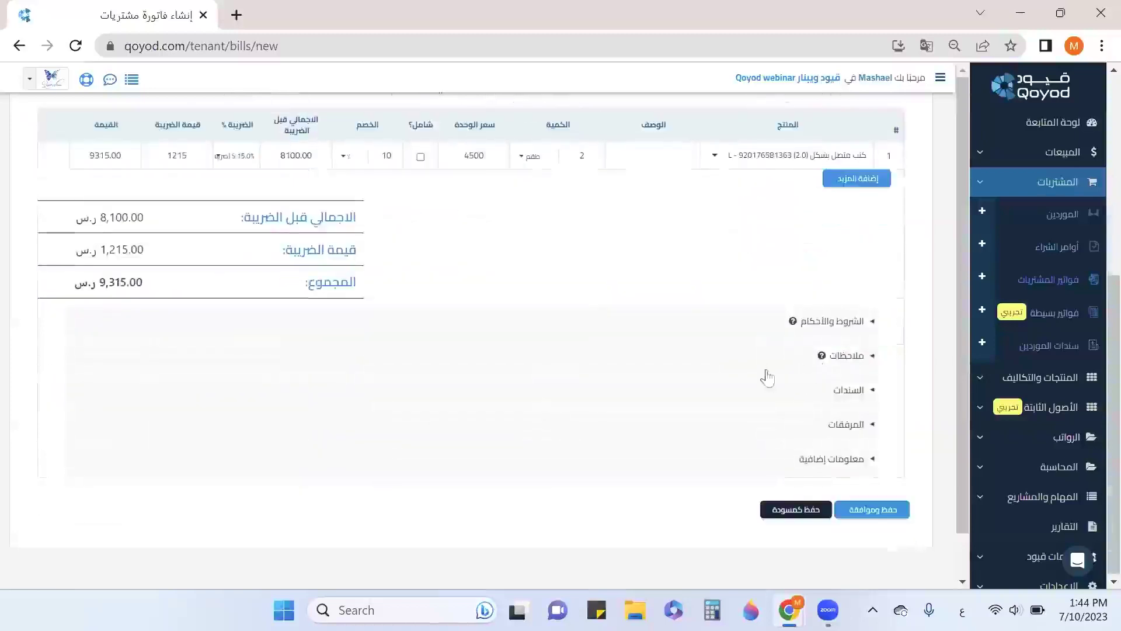
pyautogui.click(839, 399)
pyautogui.scroll(-3, 838, 399)
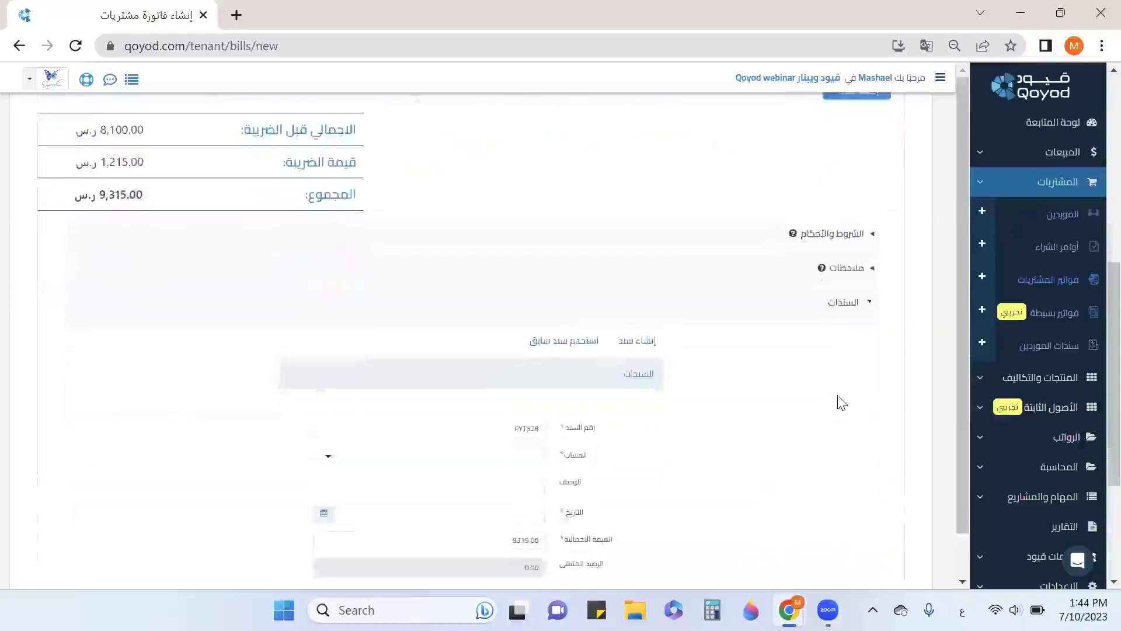
pyautogui.click(524, 372)
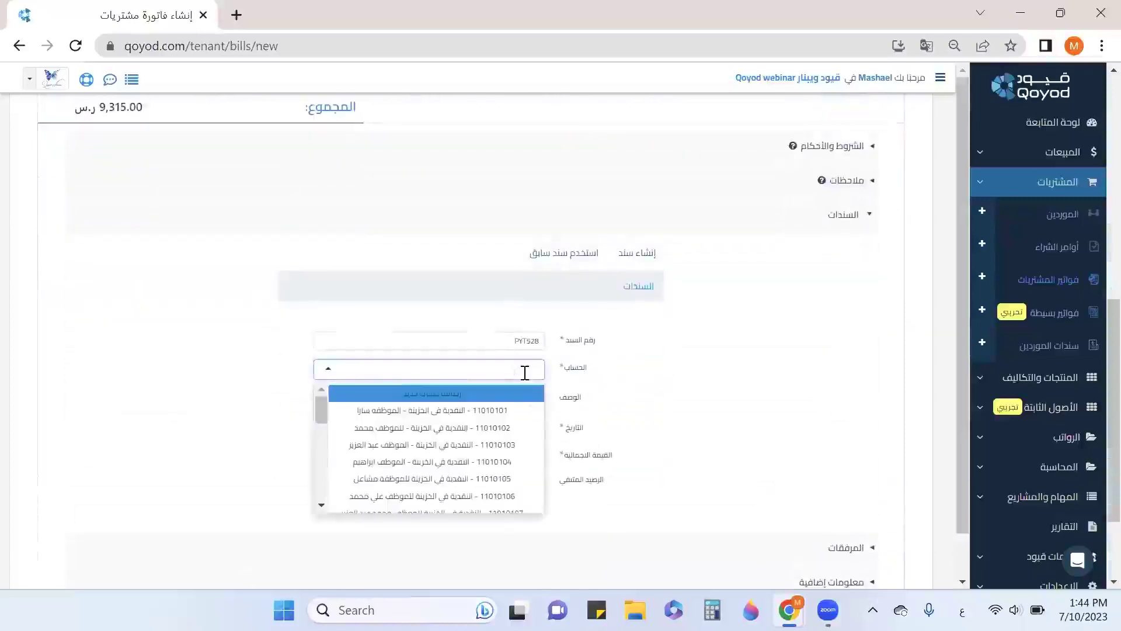
pyautogui.write('ن')
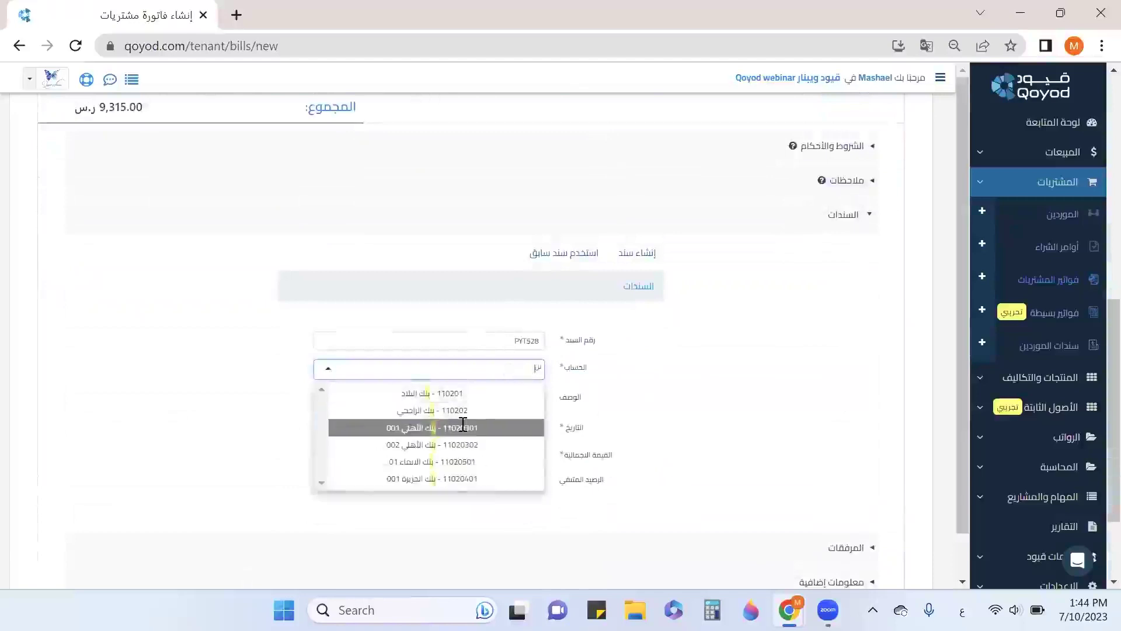
pyautogui.click(462, 427)
# Date the payment voucher 2023-07-10 and set its total amount to 2315.00 as a partial payment
pyautogui.click(463, 424)
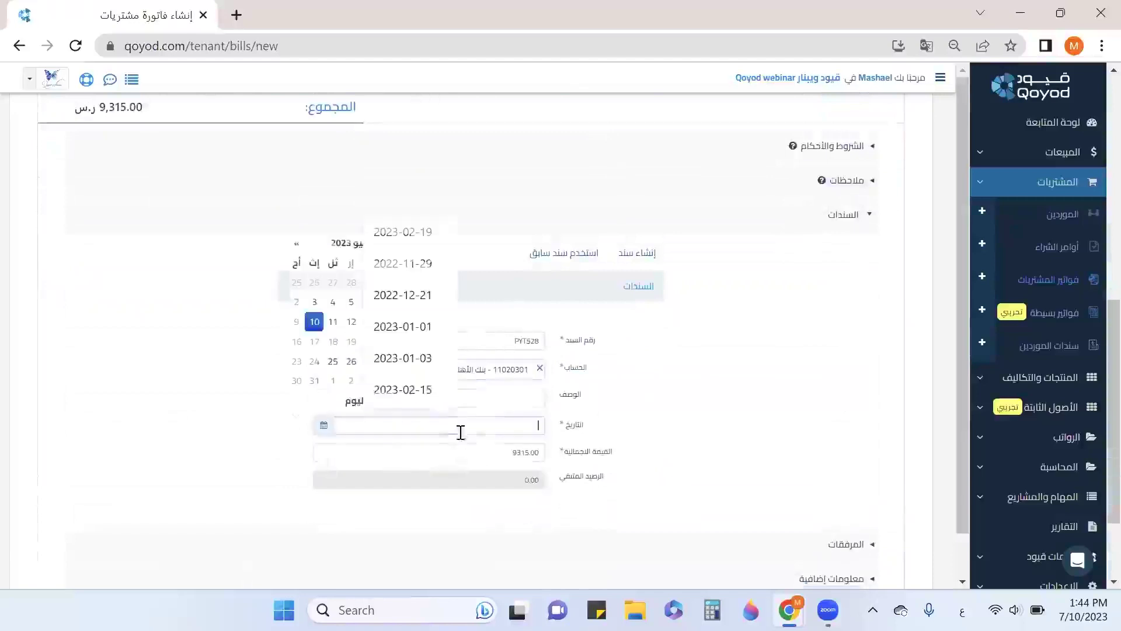
pyautogui.click(311, 322)
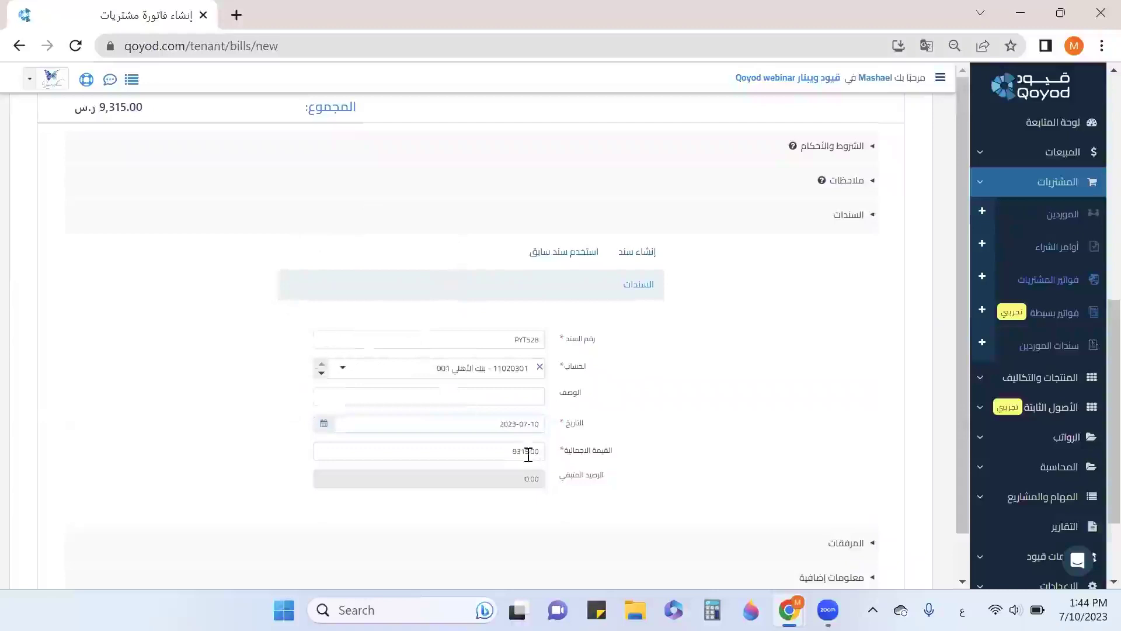
pyautogui.click(517, 451)
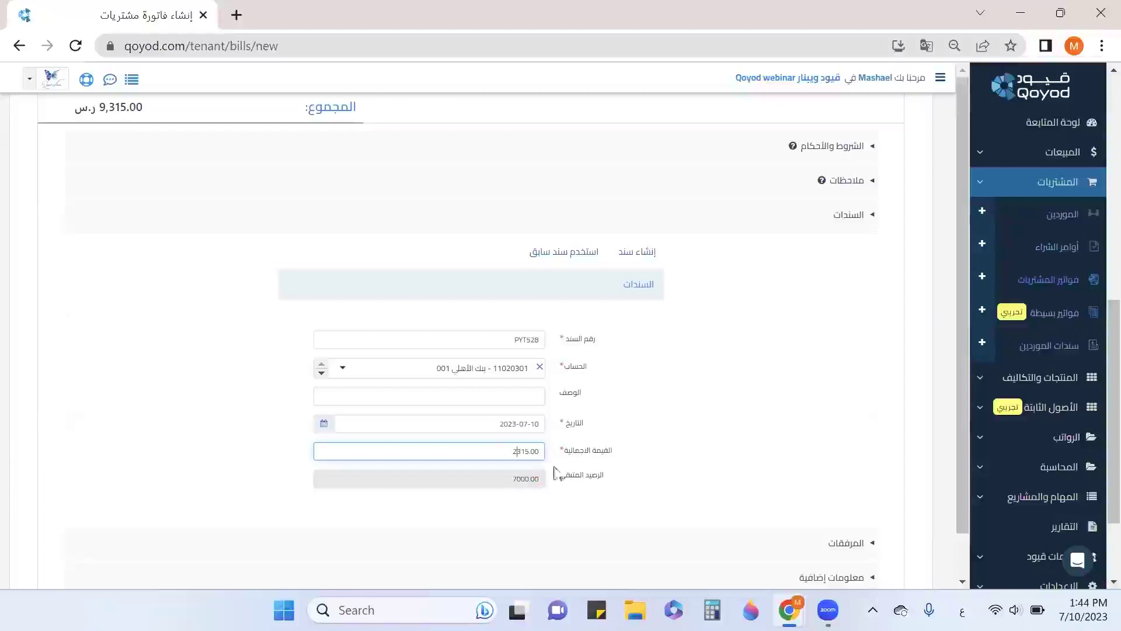
# Look at the attachments section (المرفقات) without adding a file, and save and approve the purchase bill
pyautogui.scroll(-2, 769, 366)
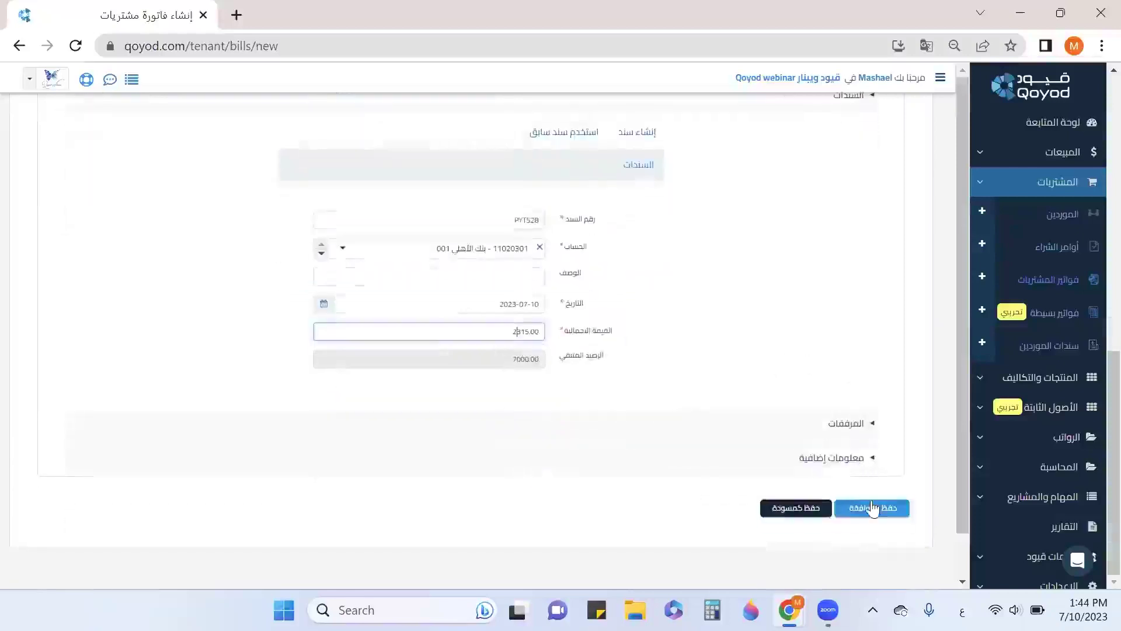
pyautogui.click(858, 426)
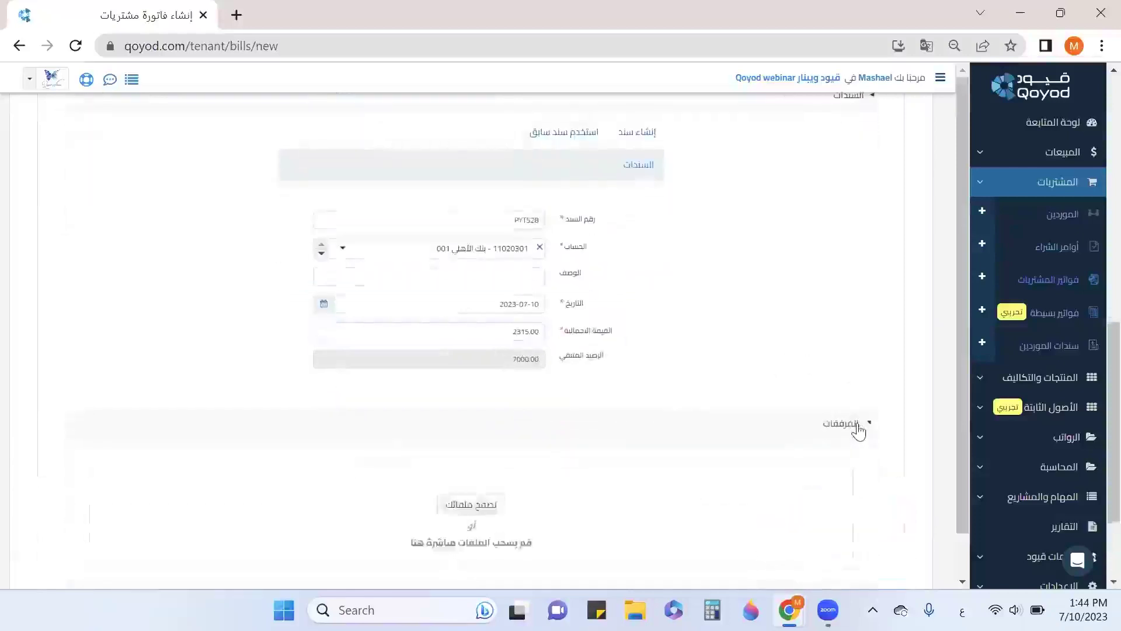
pyautogui.scroll(-2, 563, 370)
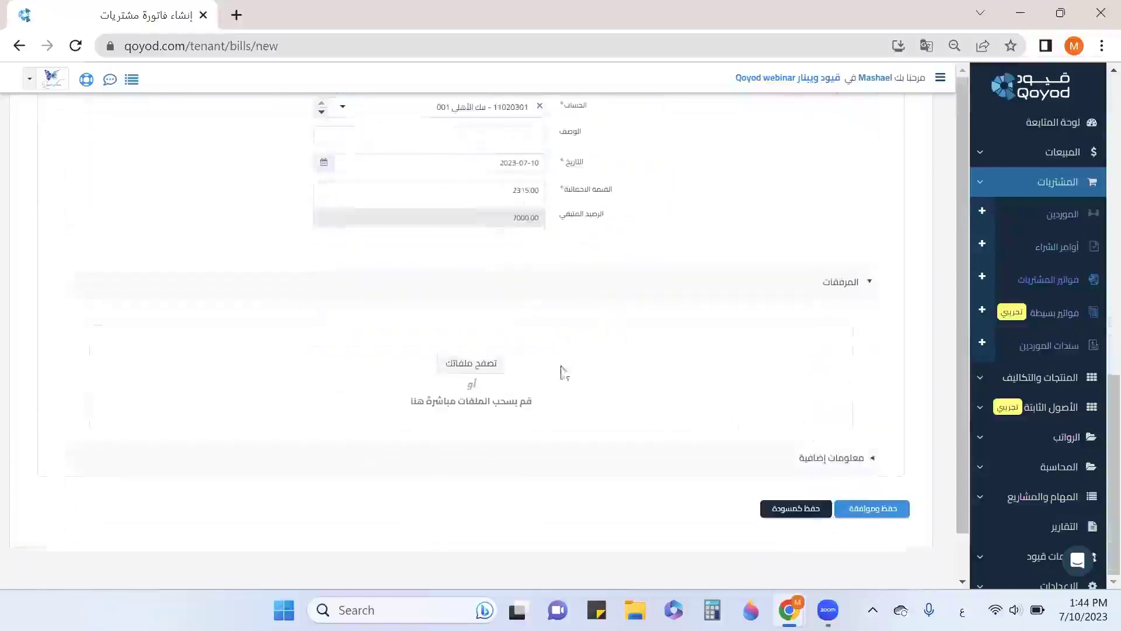
pyautogui.click(829, 298)
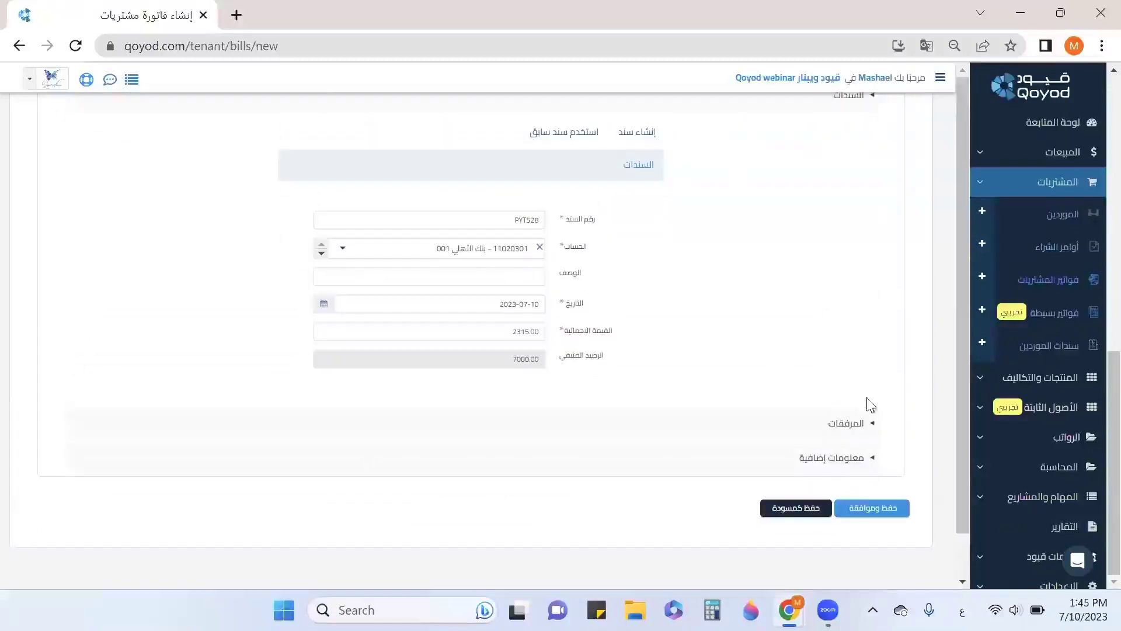
pyautogui.click(875, 512)
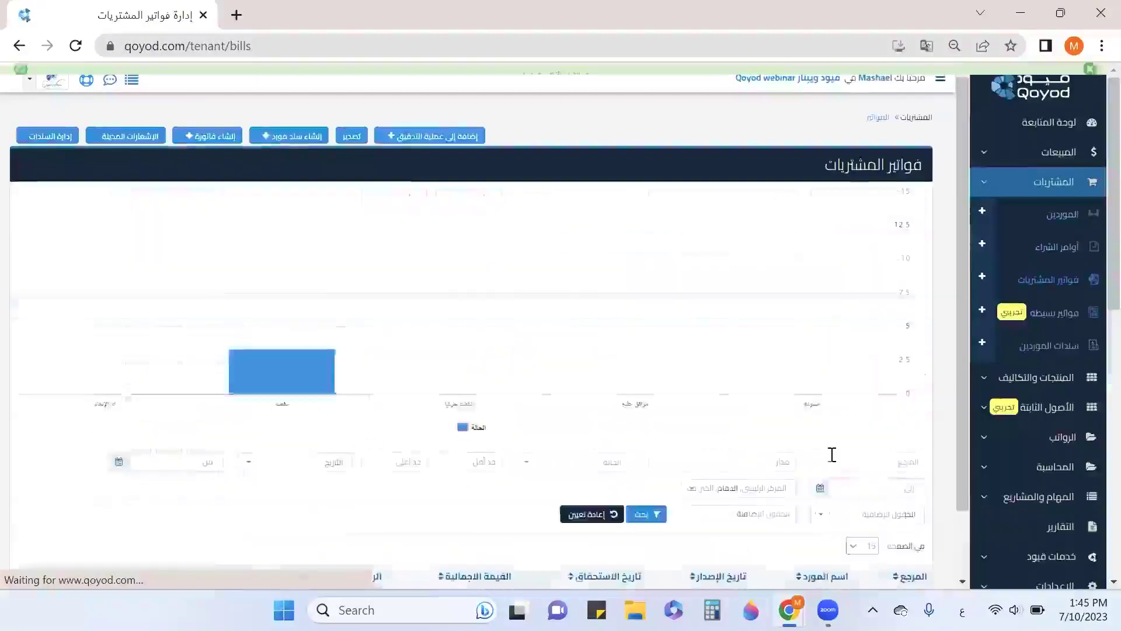
# Look through the filtered purchase bills list and reset its search filters to list the bills of all suppliers
pyautogui.scroll(-3, 835, 461)
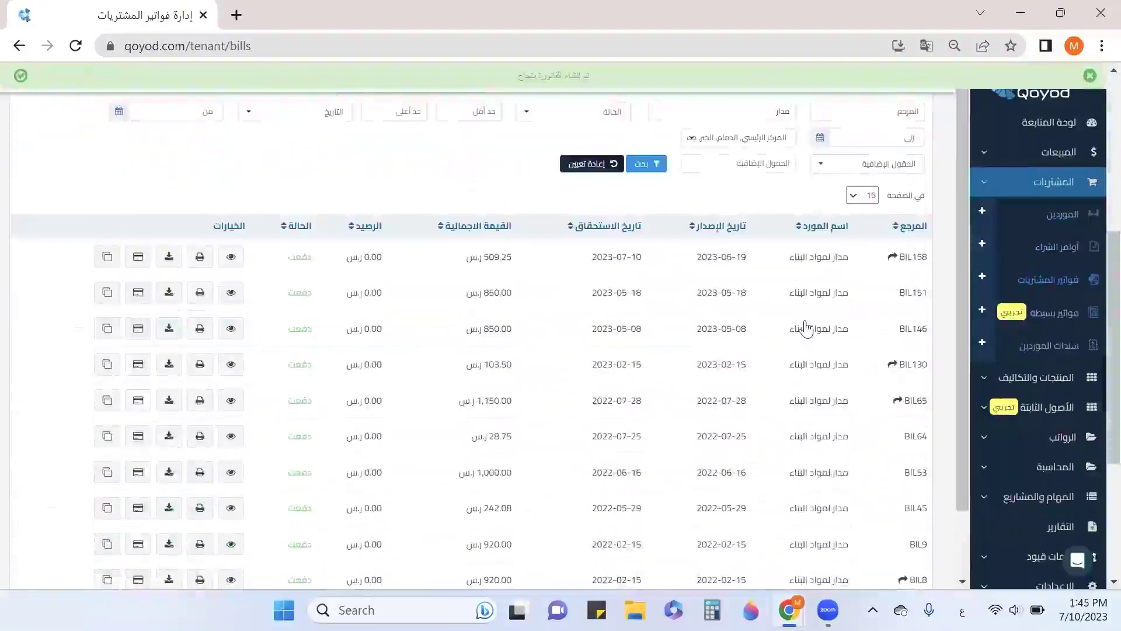
pyautogui.scroll(5, 718, 257)
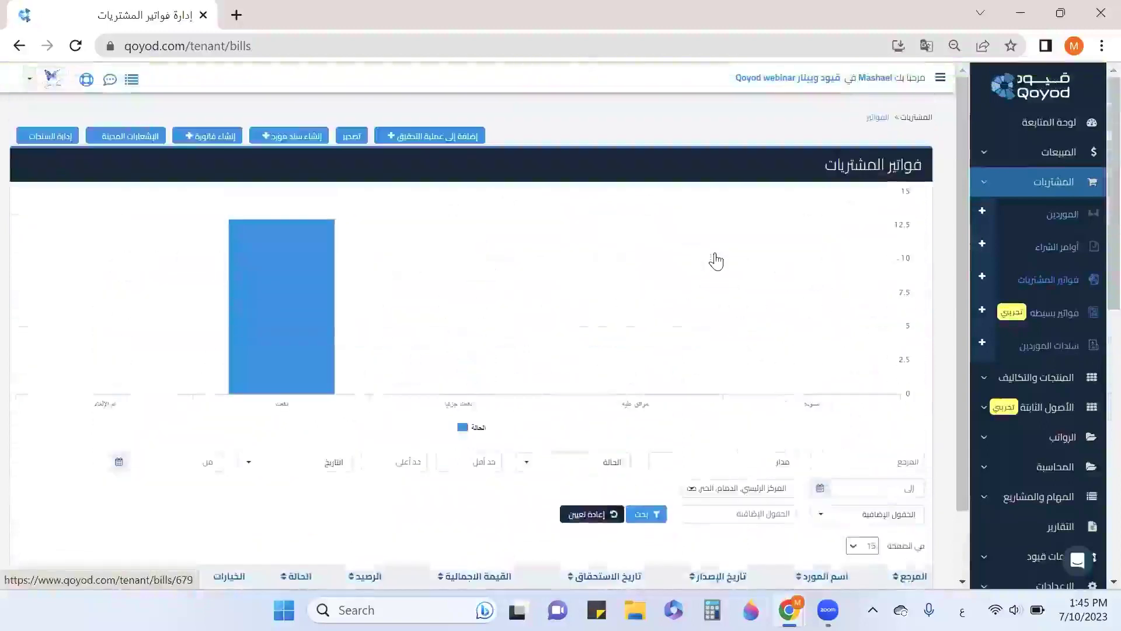
pyautogui.scroll(-8, 719, 259)
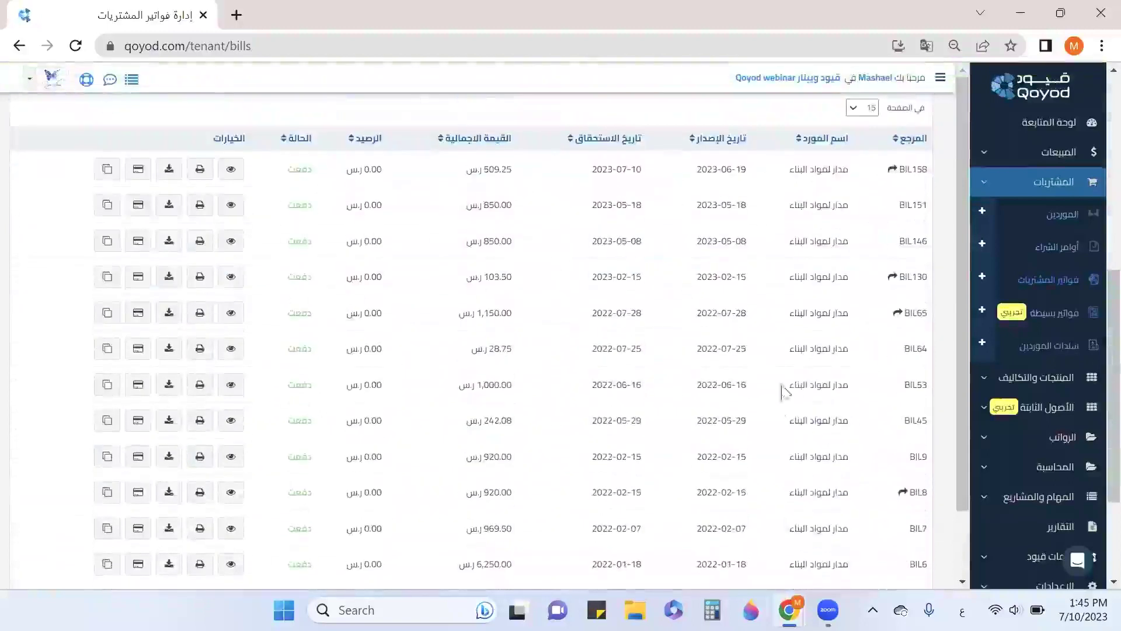
pyautogui.scroll(5, 93, 280)
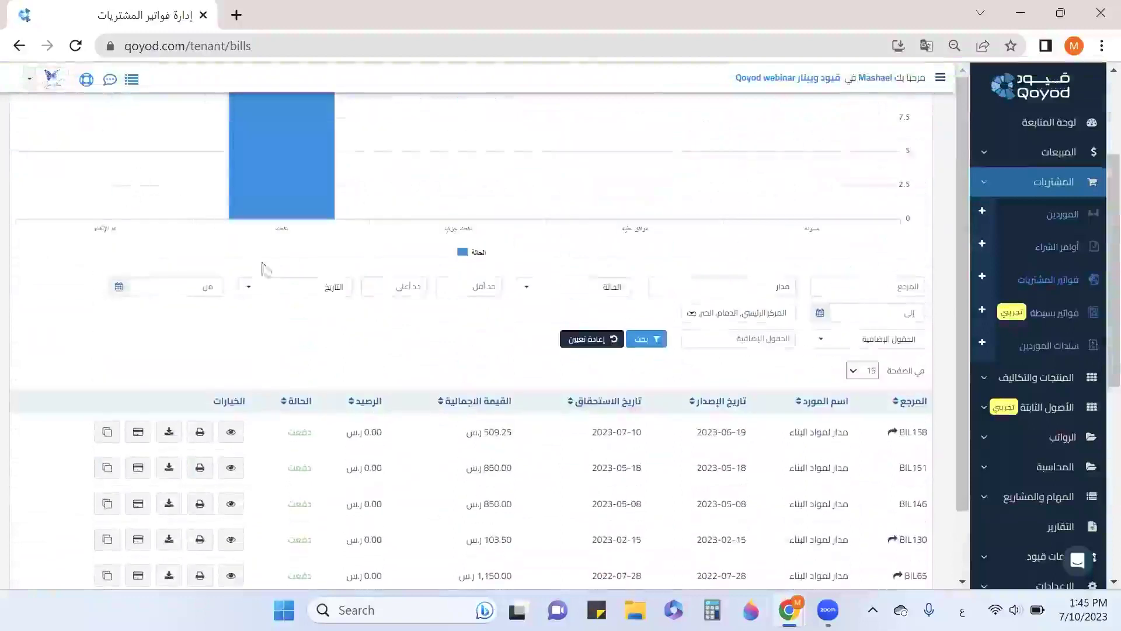
pyautogui.click(601, 342)
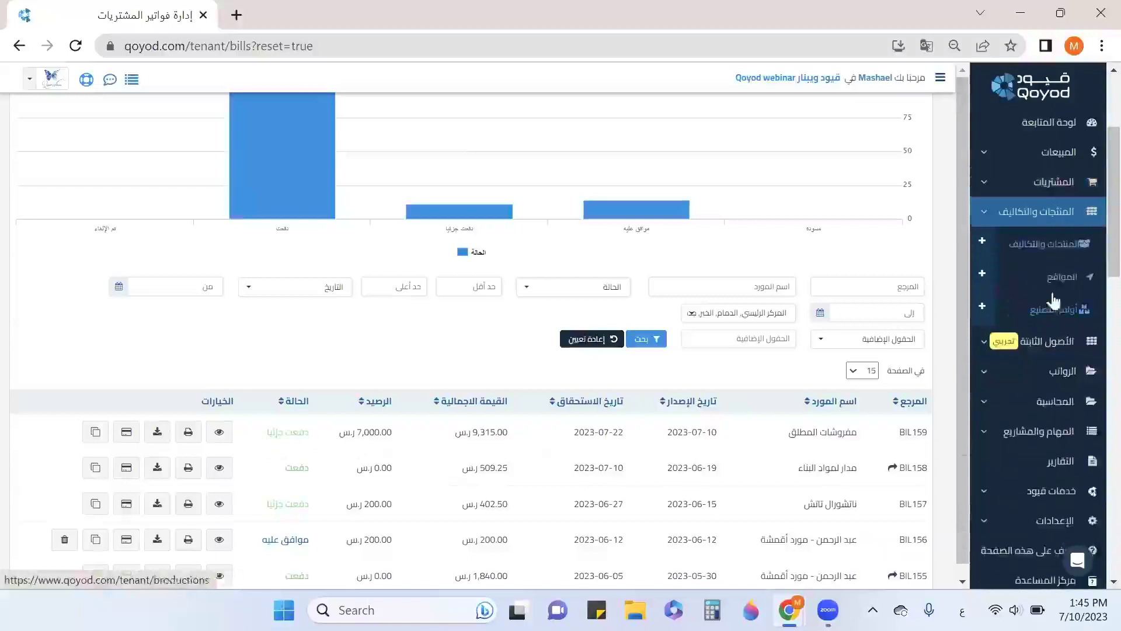
# Open the products list and view the stock details of كنب متصل بشكل L
pyautogui.click(1056, 244)
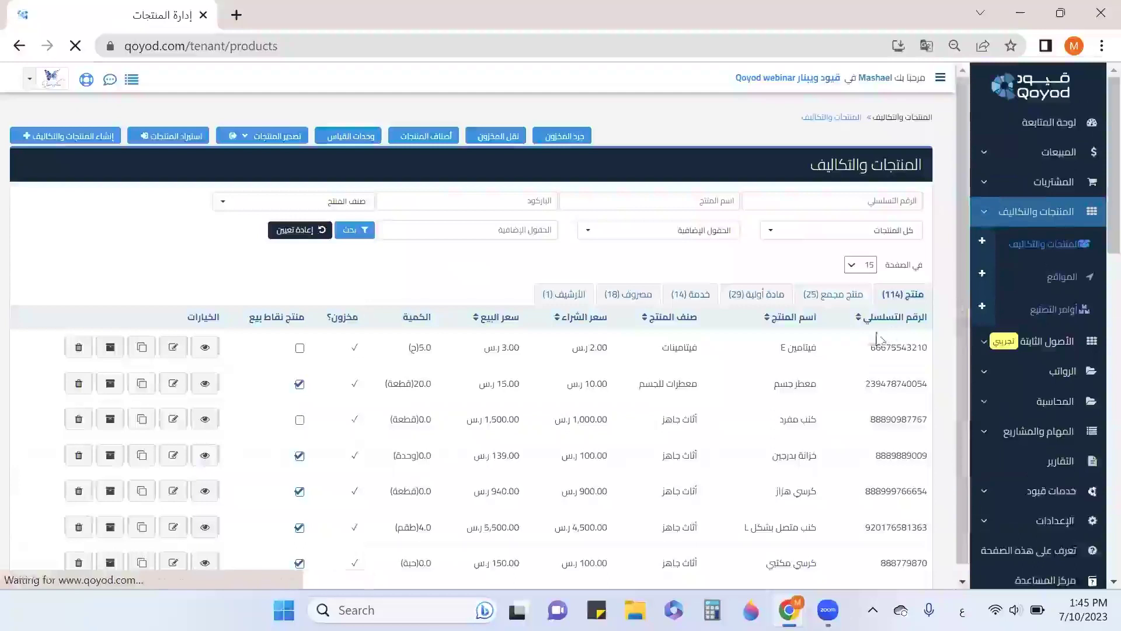
pyautogui.scroll(-2, 759, 399)
pyautogui.moveTo(763, 439); pyautogui.dragTo(429, 442)
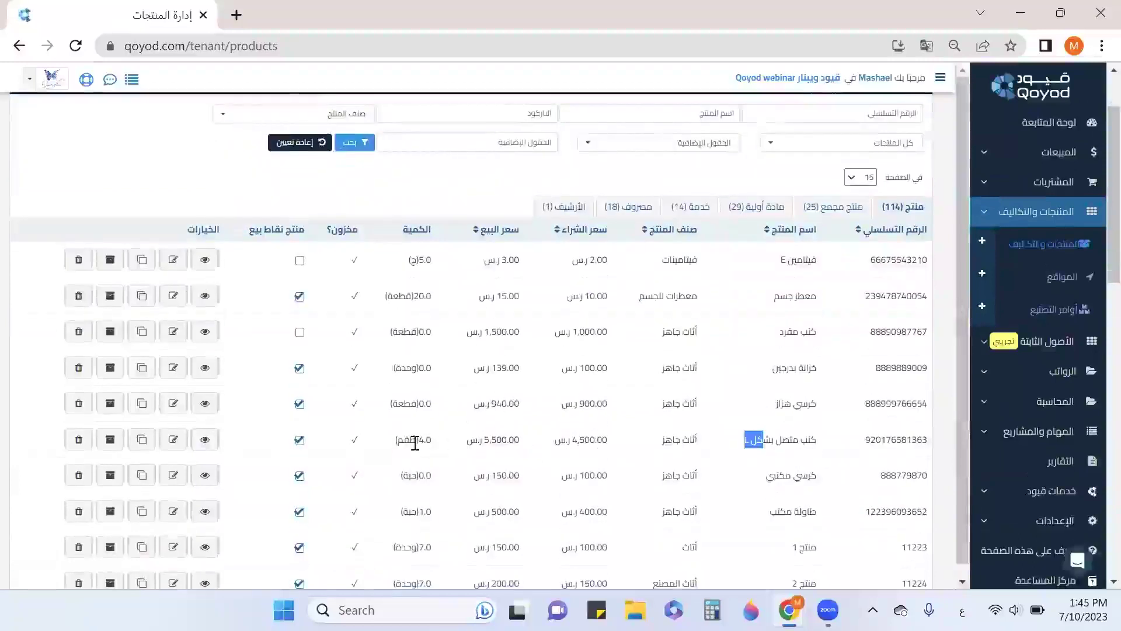
pyautogui.doubleClick(424, 439)
pyautogui.click(204, 445)
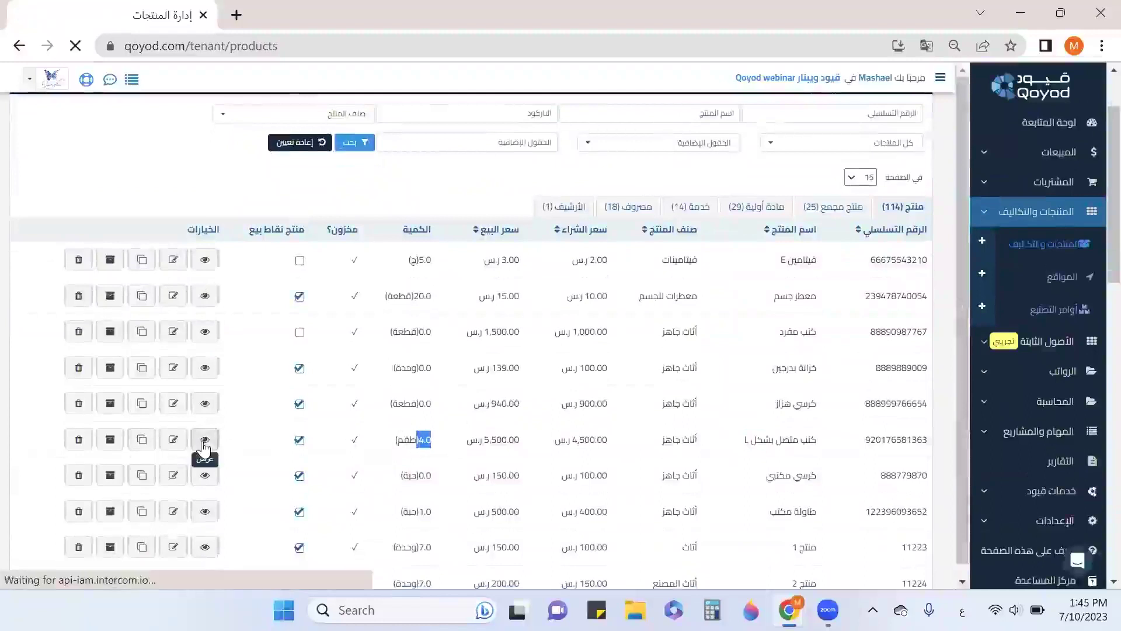
pyautogui.scroll(-4, 645, 429)
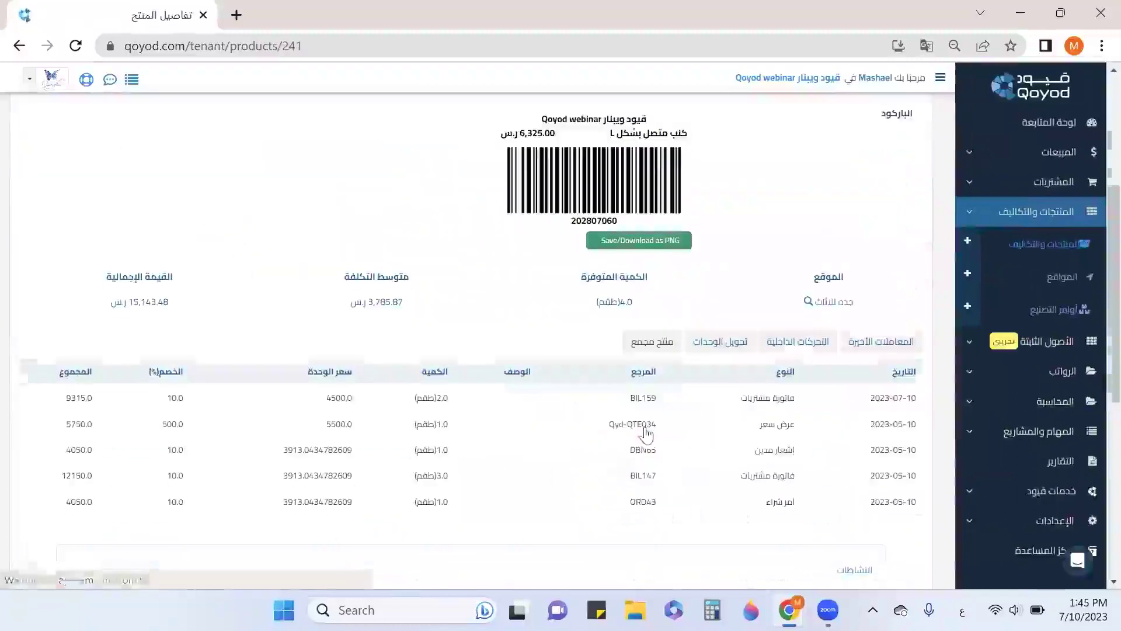
# Review the product's stock movements at جده للاثاث and the available export formats, and close the movements window
pyautogui.click(846, 300)
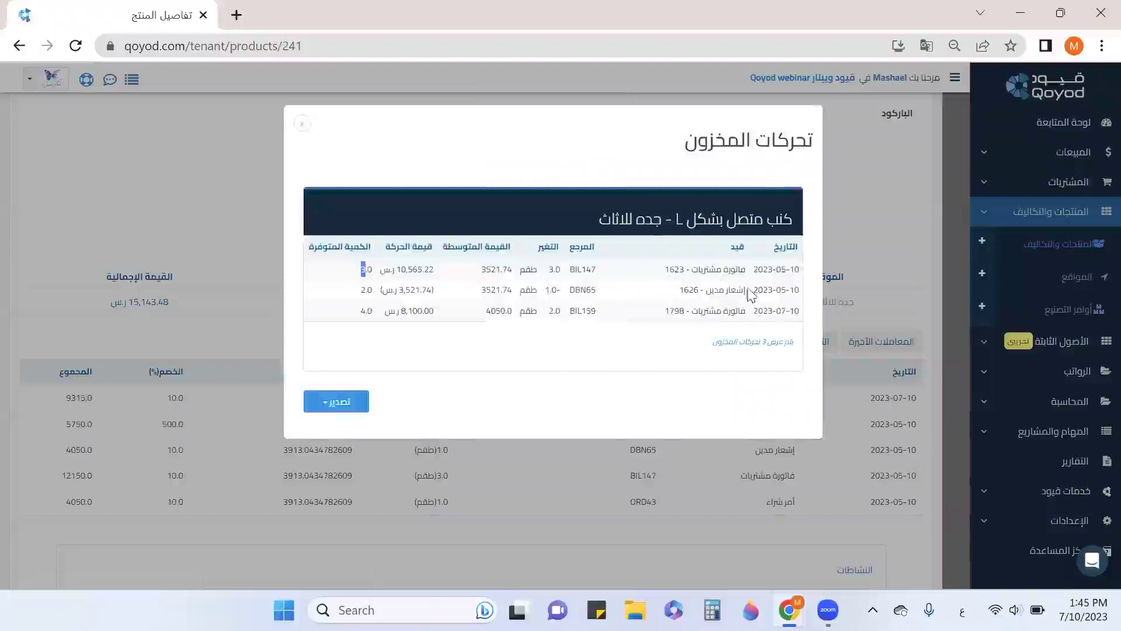
pyautogui.doubleClick(363, 290)
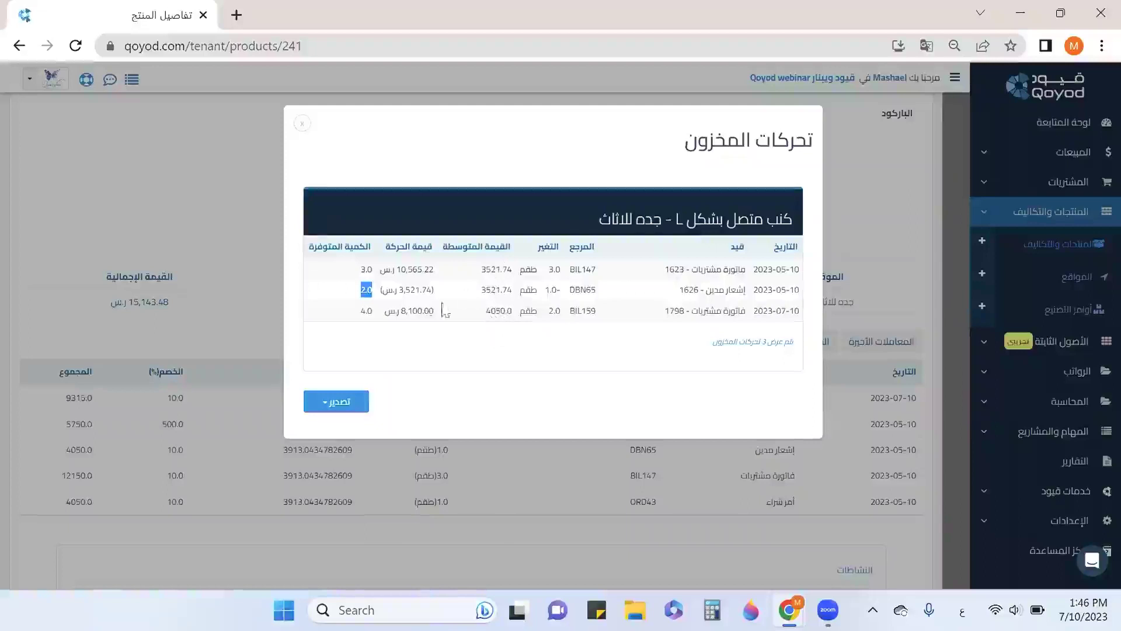
pyautogui.moveTo(370, 311); pyautogui.dragTo(357, 318)
pyautogui.click(344, 404)
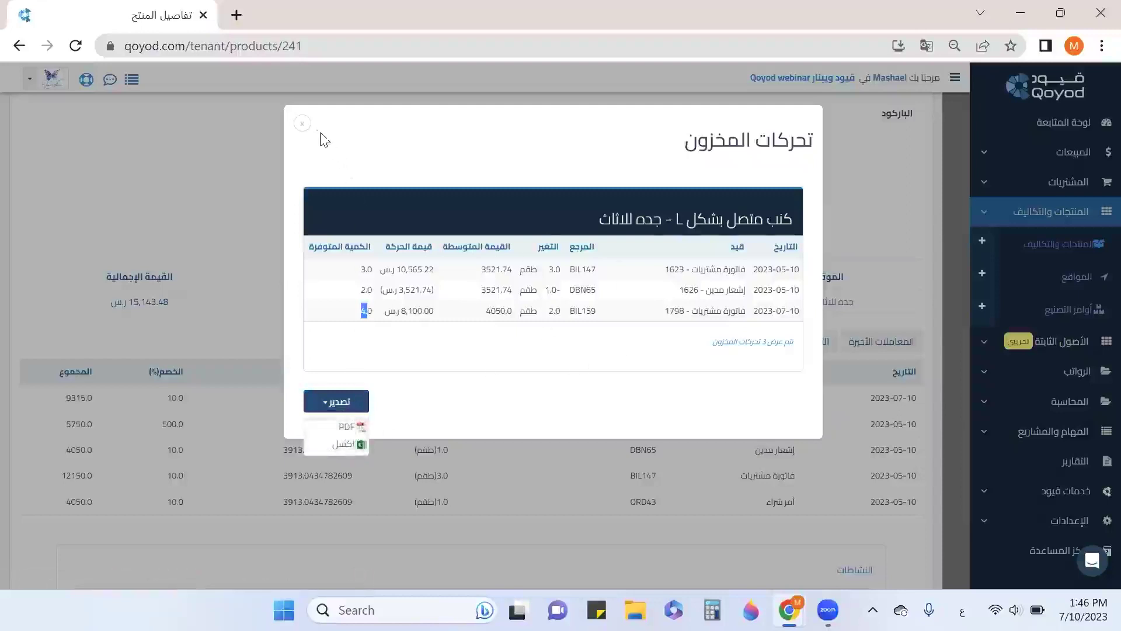
pyautogui.click(302, 125)
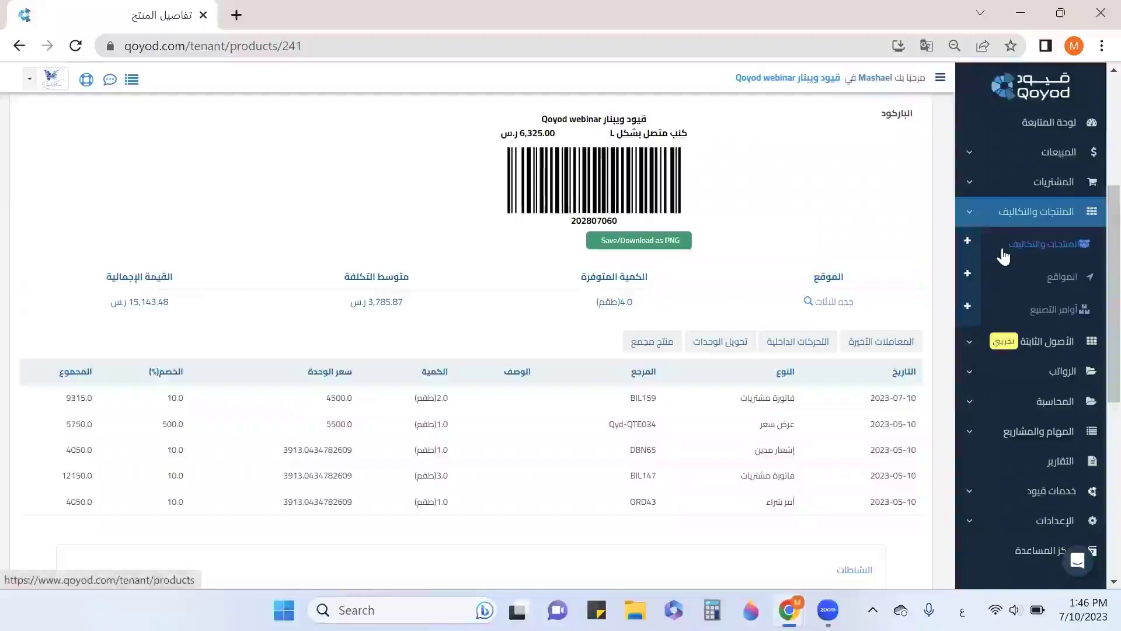
# Start a new inventory transfer from the products list and set its source location to جده للاثاث
pyautogui.scroll(3, 893, 288)
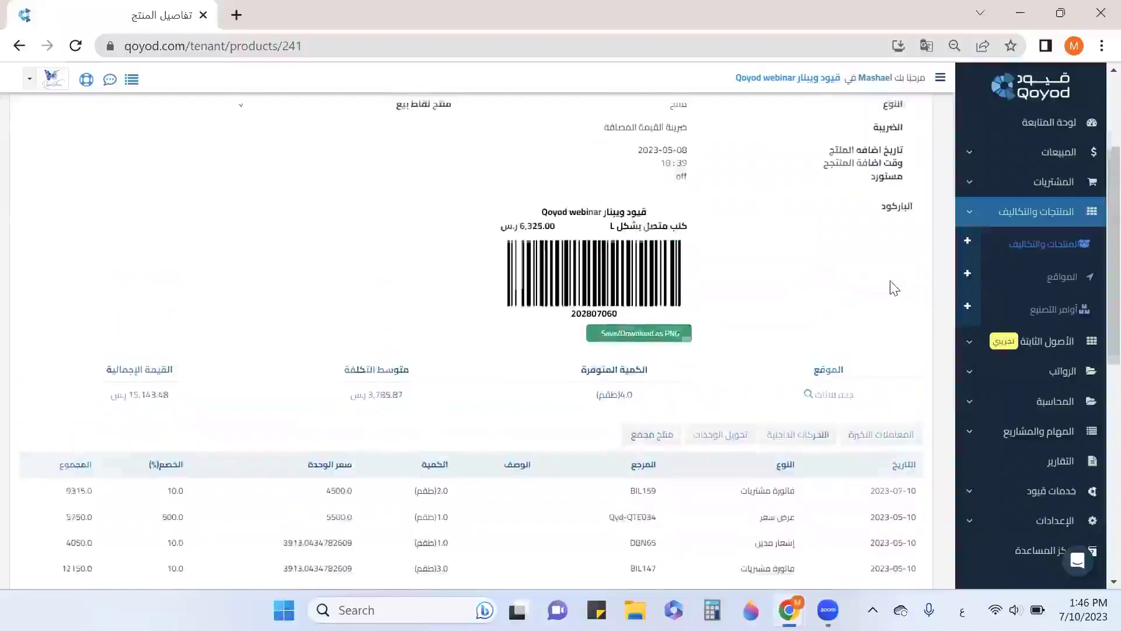
pyautogui.scroll(2, 977, 271)
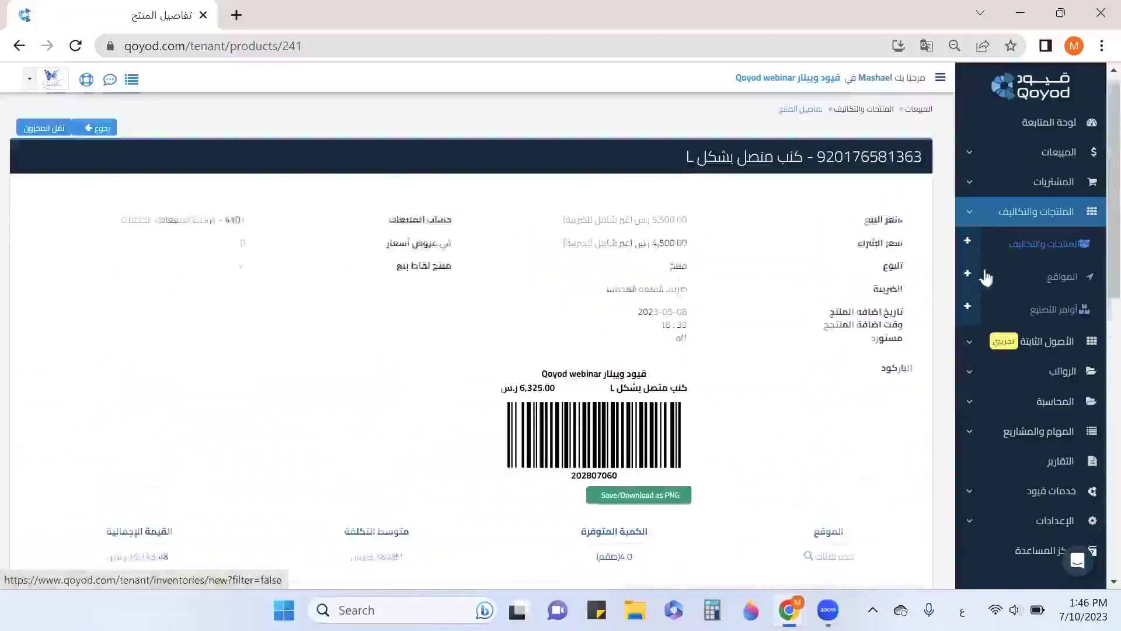
pyautogui.click(1034, 247)
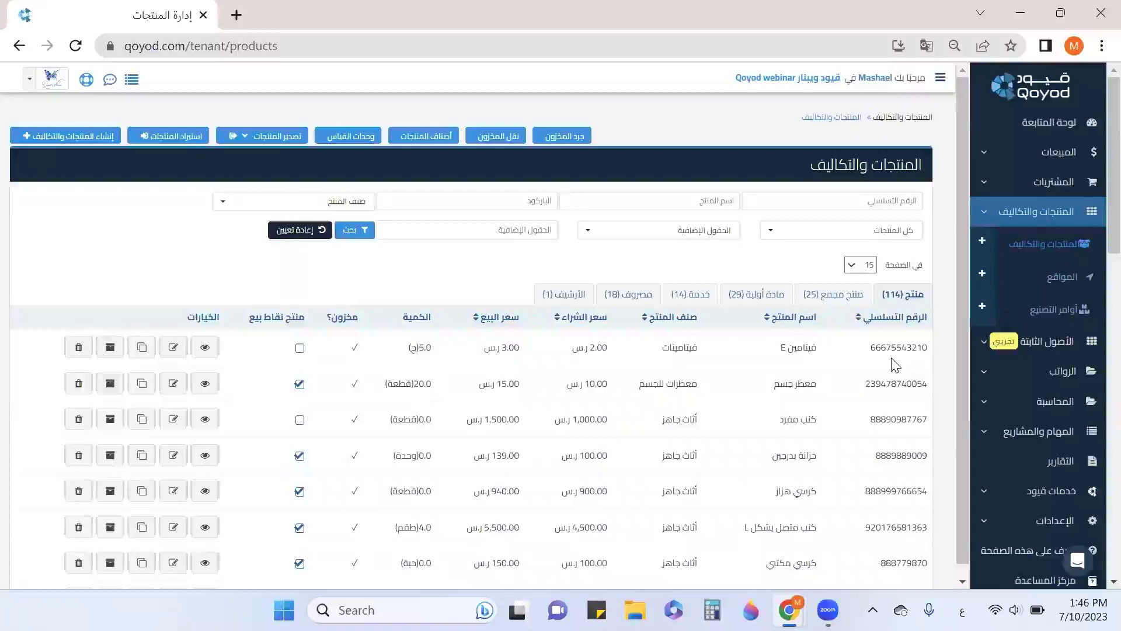
pyautogui.click(507, 145)
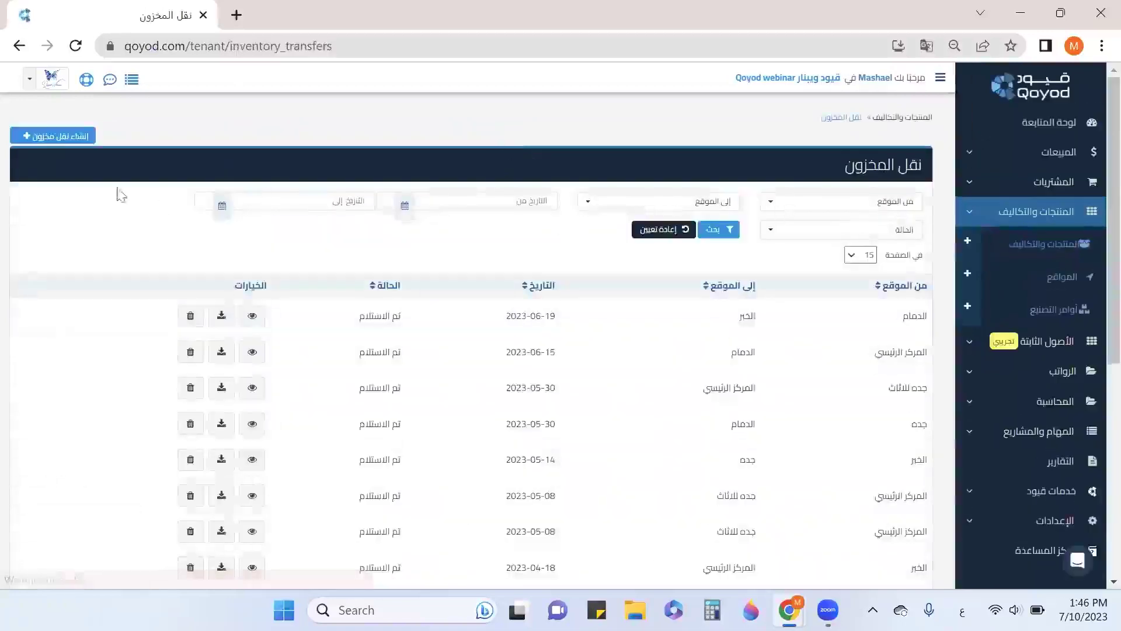
pyautogui.click(84, 137)
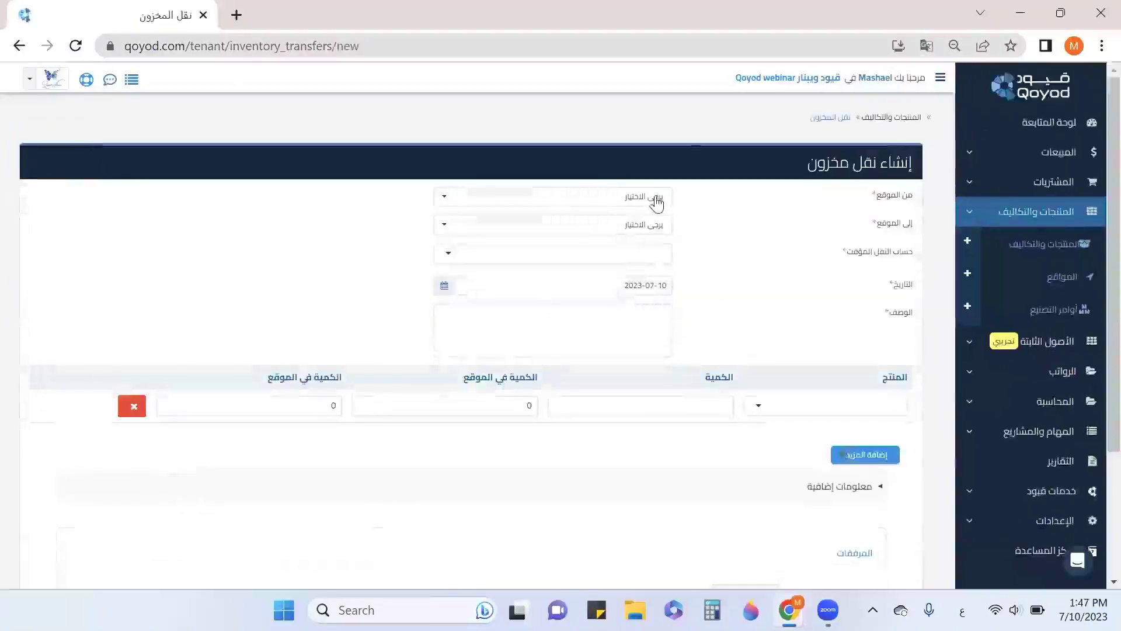
pyautogui.click(657, 202)
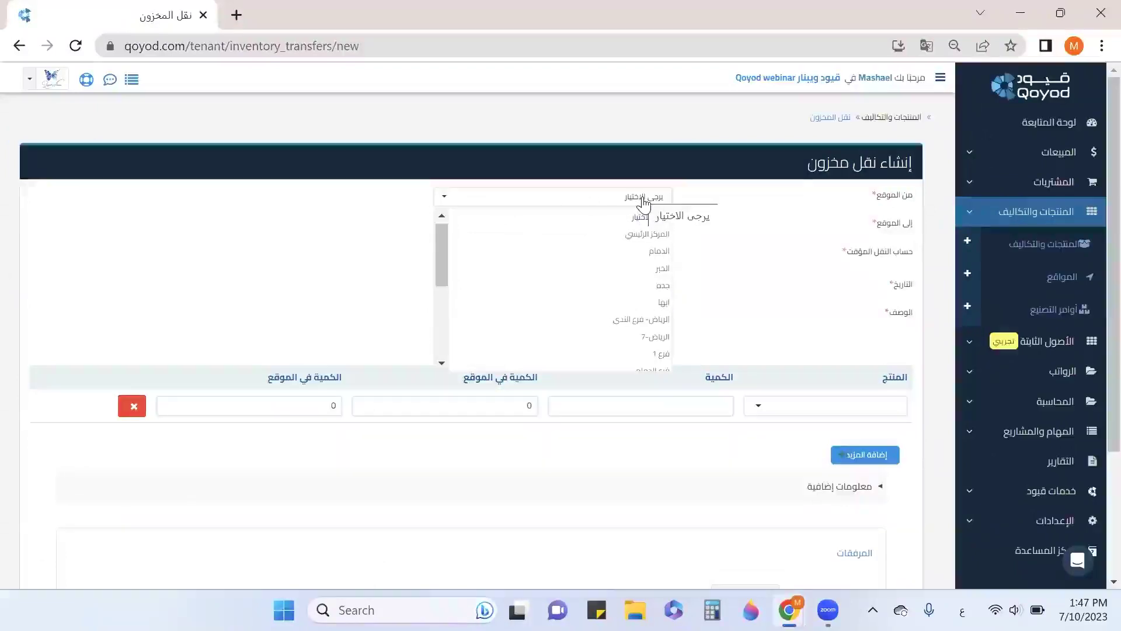
pyautogui.scroll(-2, 646, 292)
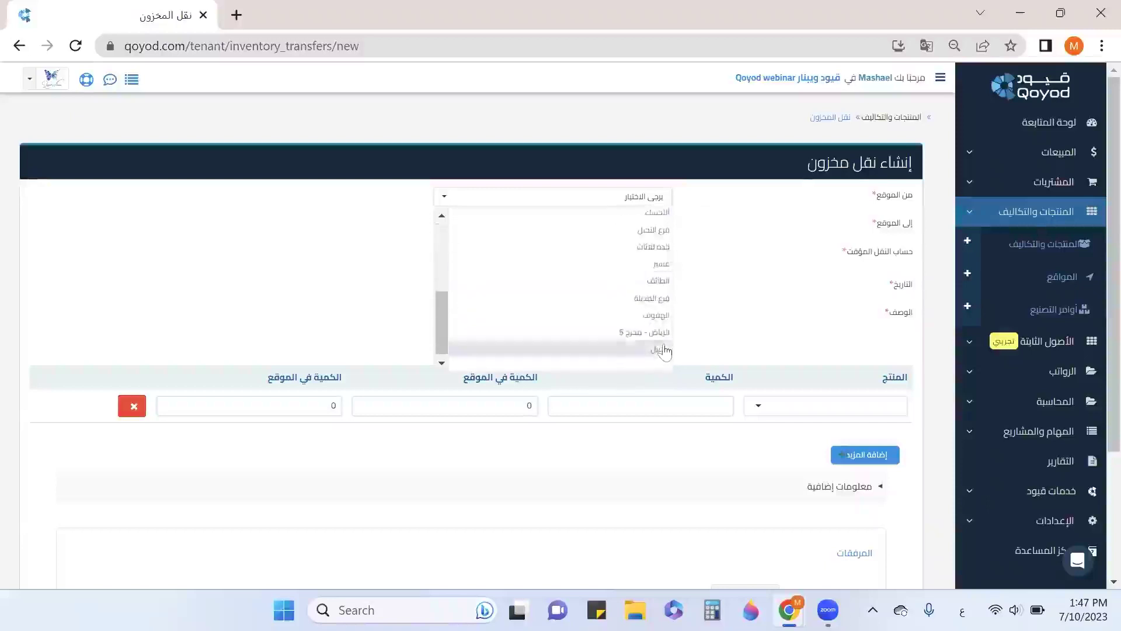
pyautogui.click(659, 246)
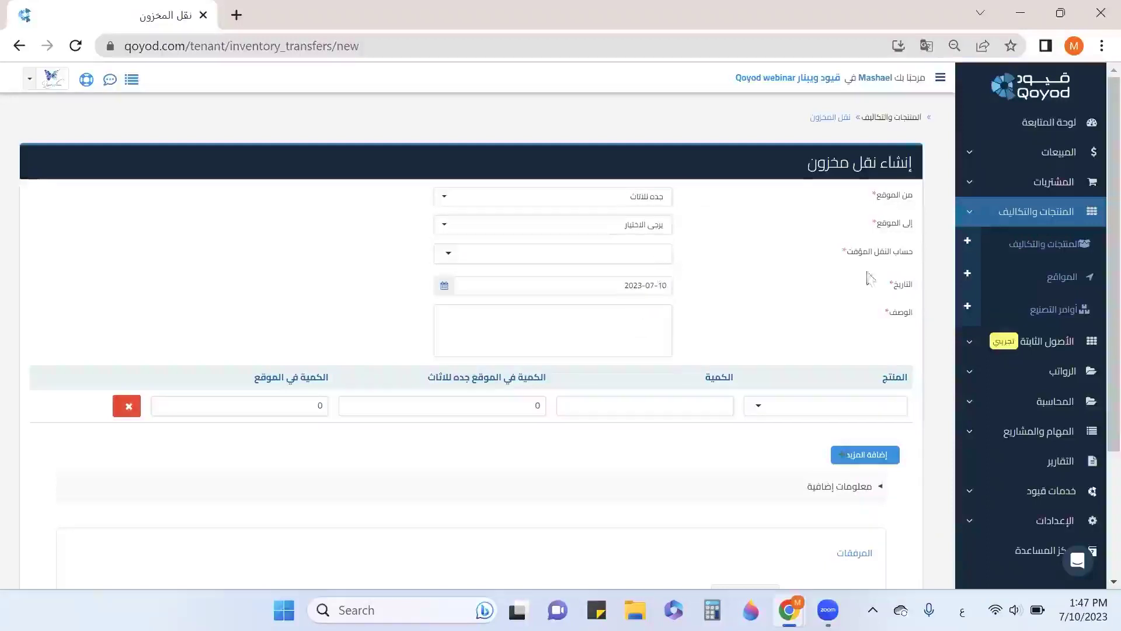
# Set the transfer's destination location to جده
pyautogui.doubleClick(909, 194)
pyautogui.doubleClick(906, 224)
pyautogui.click(656, 226)
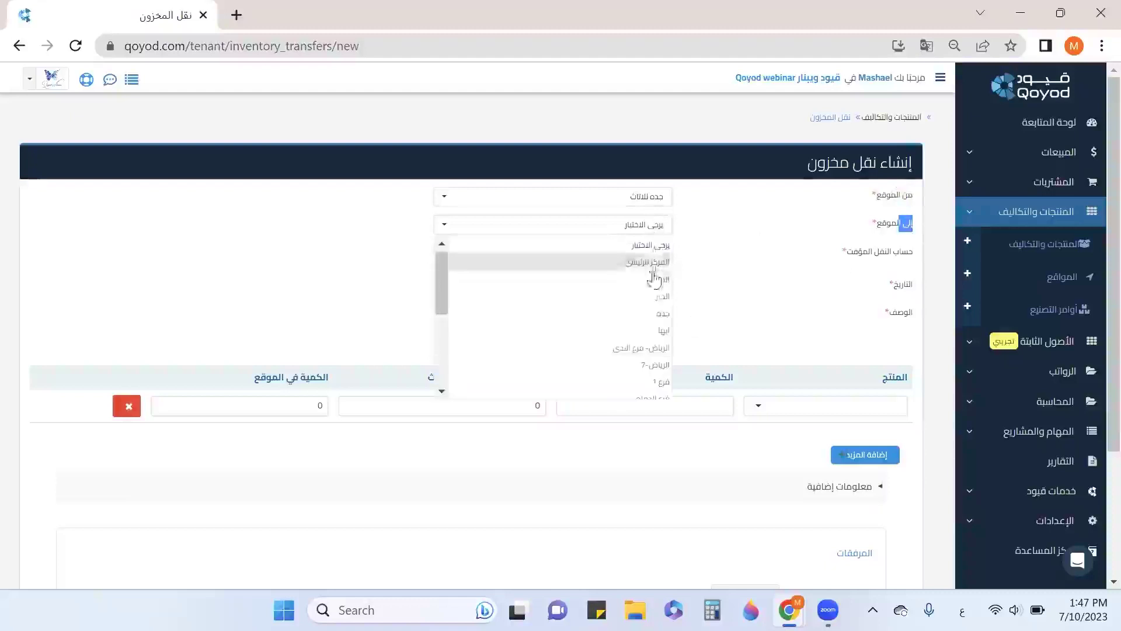
pyautogui.click(657, 315)
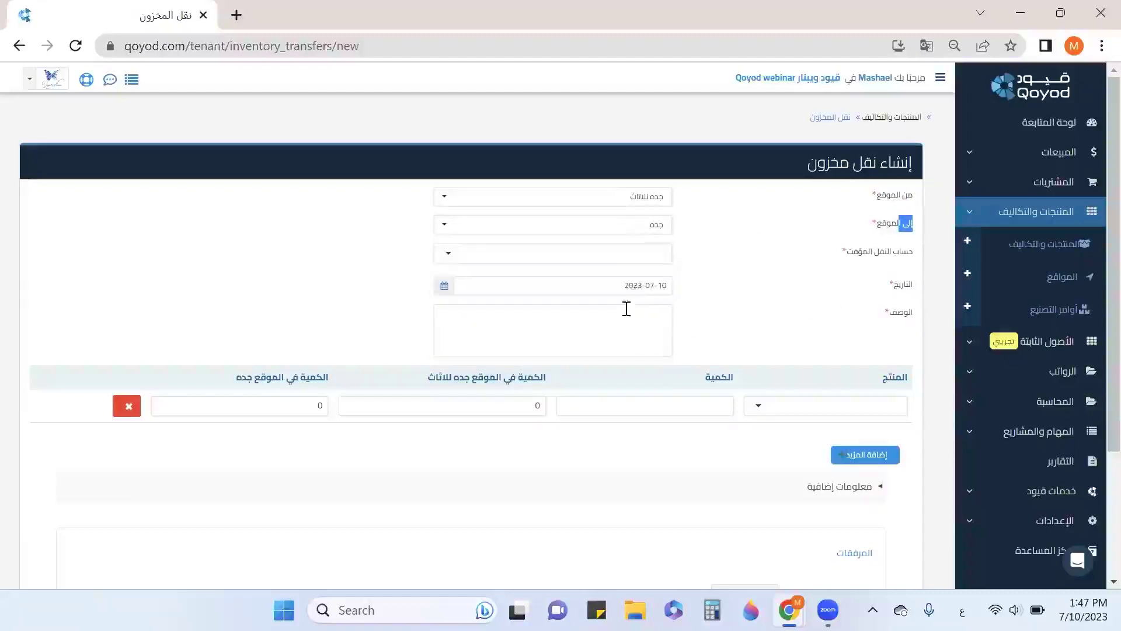
# Set the transfer's destination location to المركز الرئيسي and its temporary transfer account to 1107 - مخزون تحت التصنيع
pyautogui.click(653, 258)
pyautogui.scroll(-2, 611, 321)
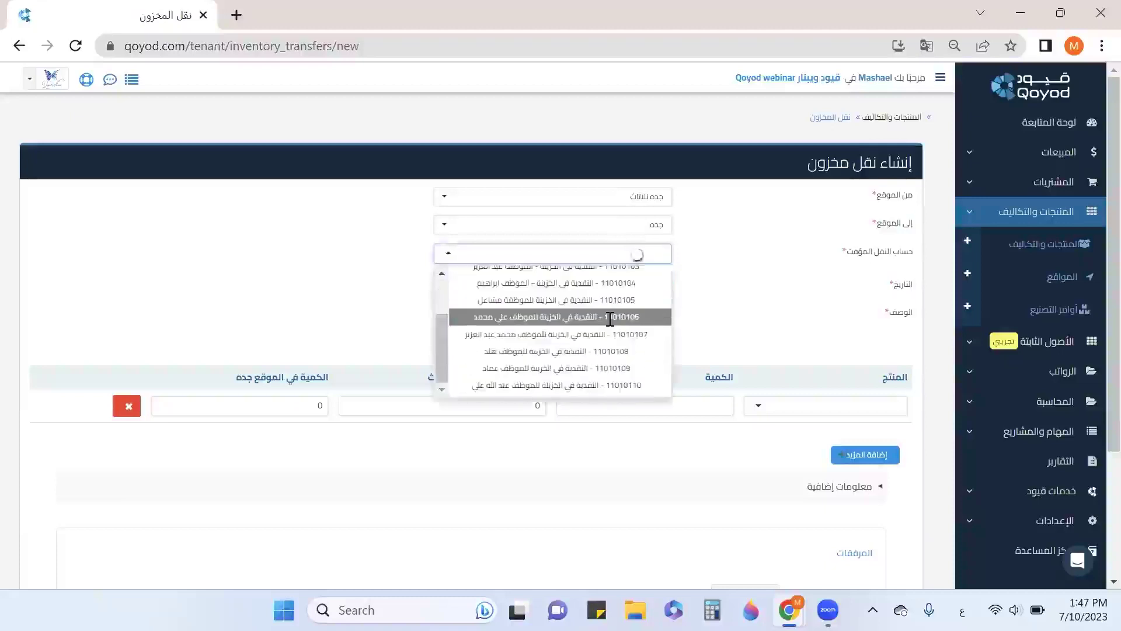
pyautogui.scroll(-3, 606, 310)
pyautogui.scroll(3, 709, 187)
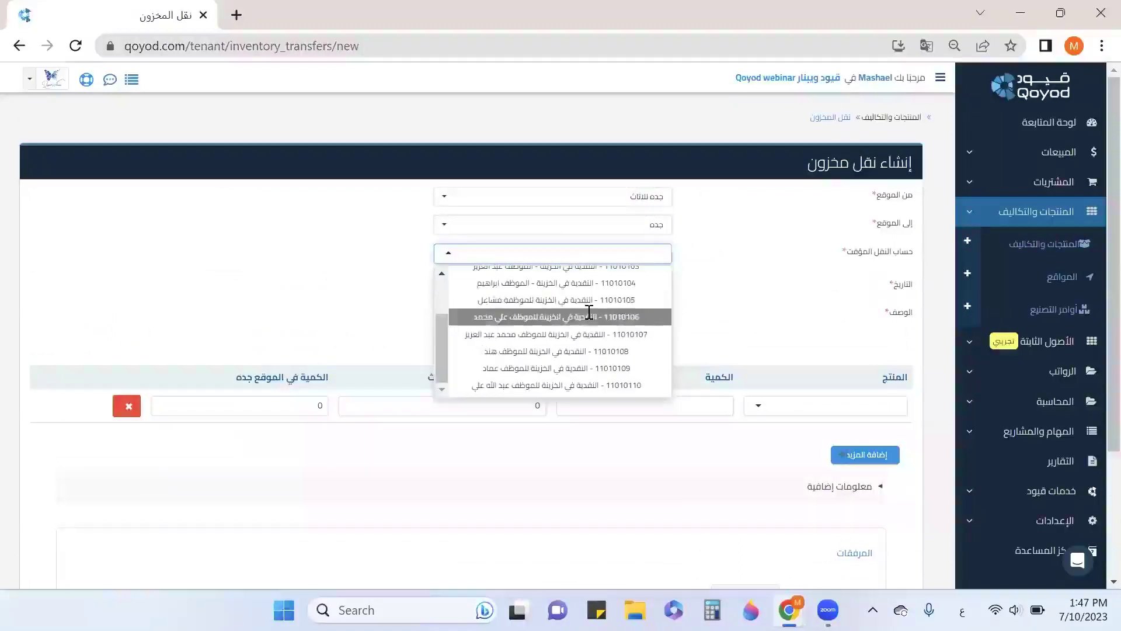
pyautogui.write('خ')
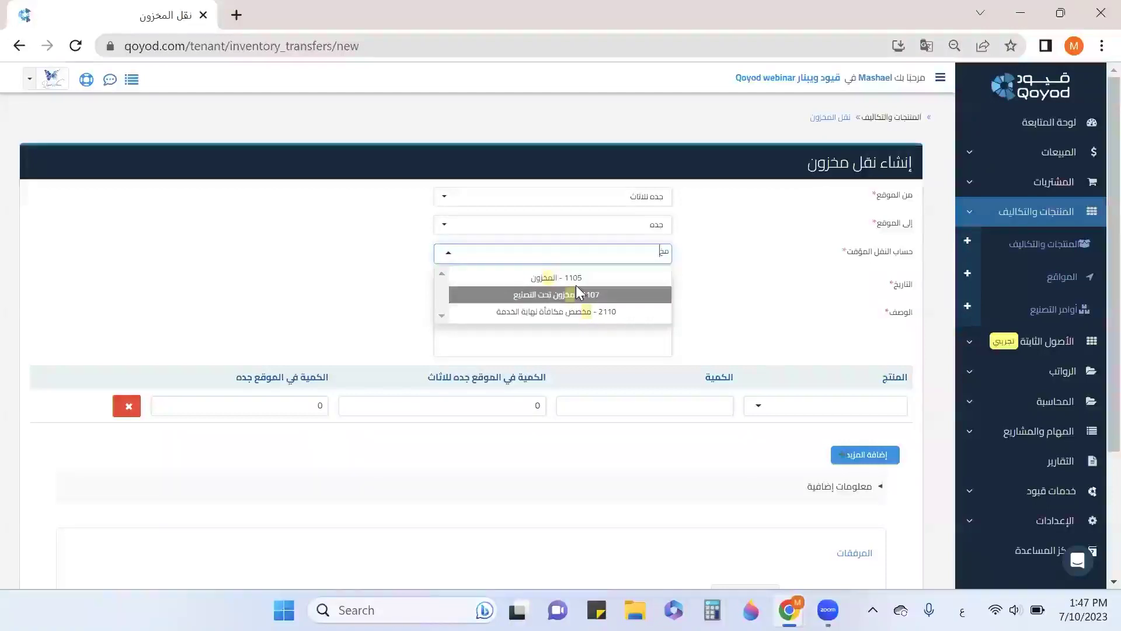
pyautogui.click(602, 228)
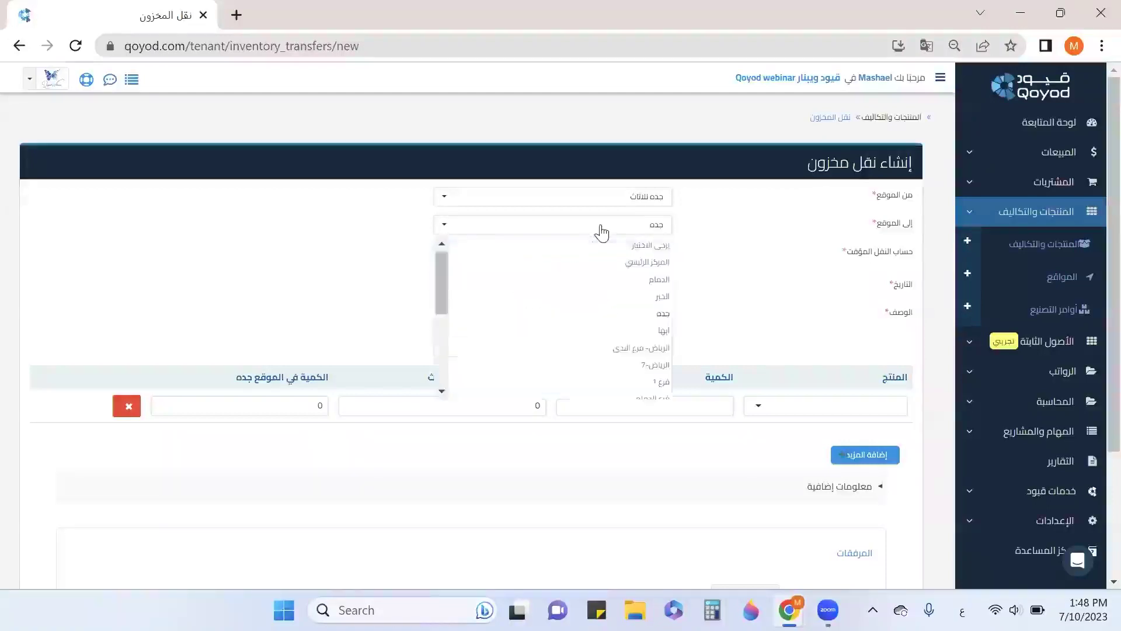
pyautogui.click(627, 263)
pyautogui.click(628, 253)
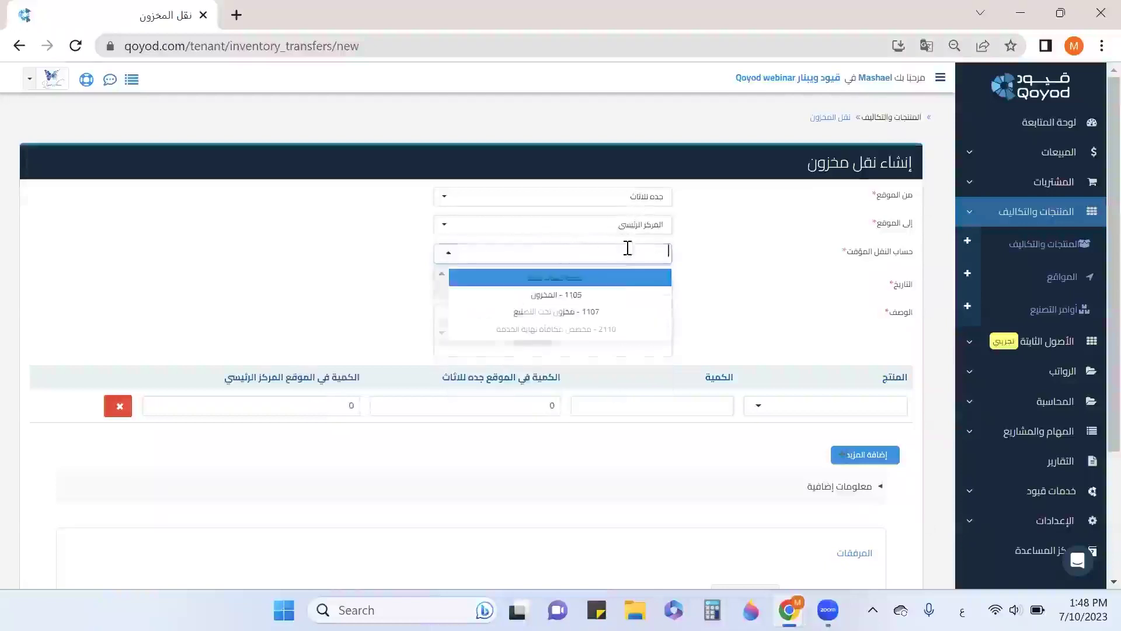
pyautogui.click(536, 315)
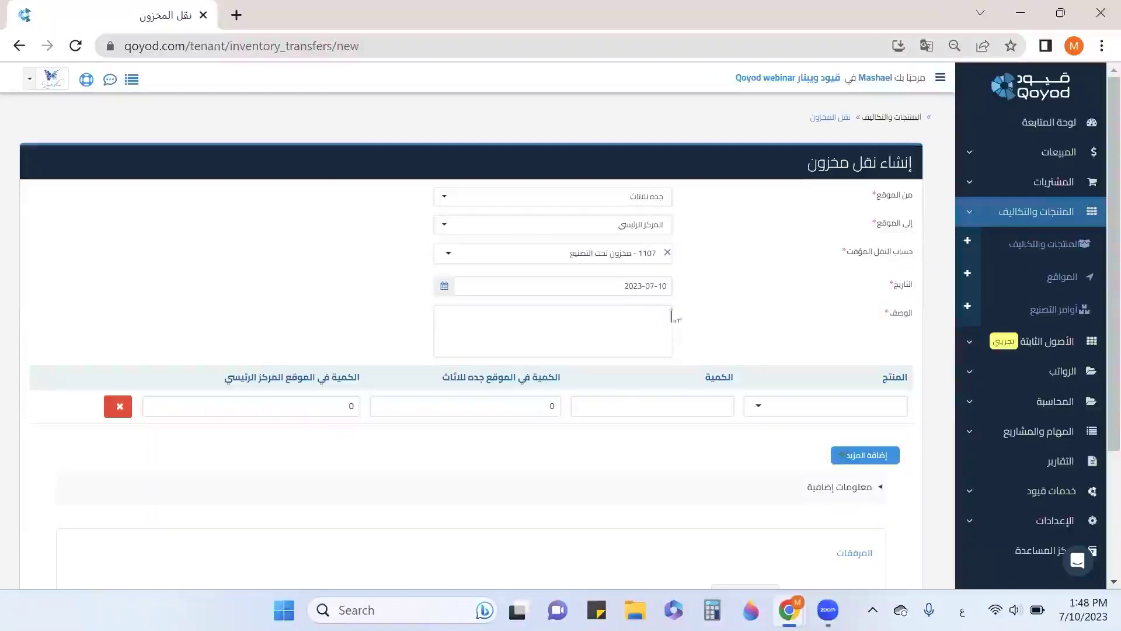
# Describe the transfer as نقل كنب الى فرع المركز الرئيسي and add كنب متصل بشكل L with quantity 1
pyautogui.click(625, 309)
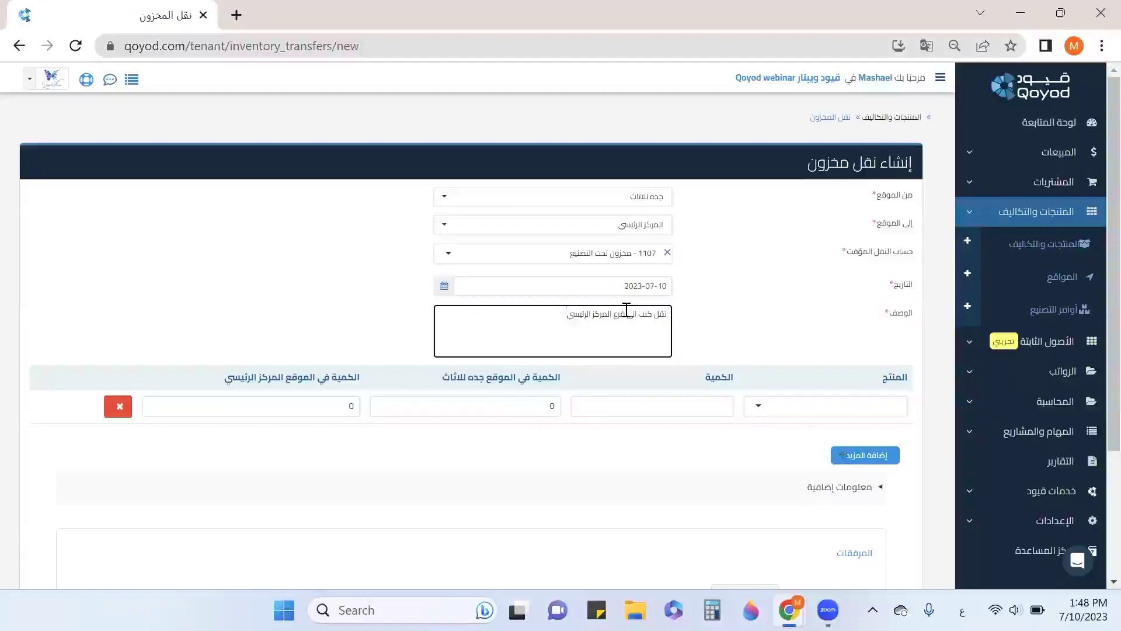
pyautogui.click(805, 410)
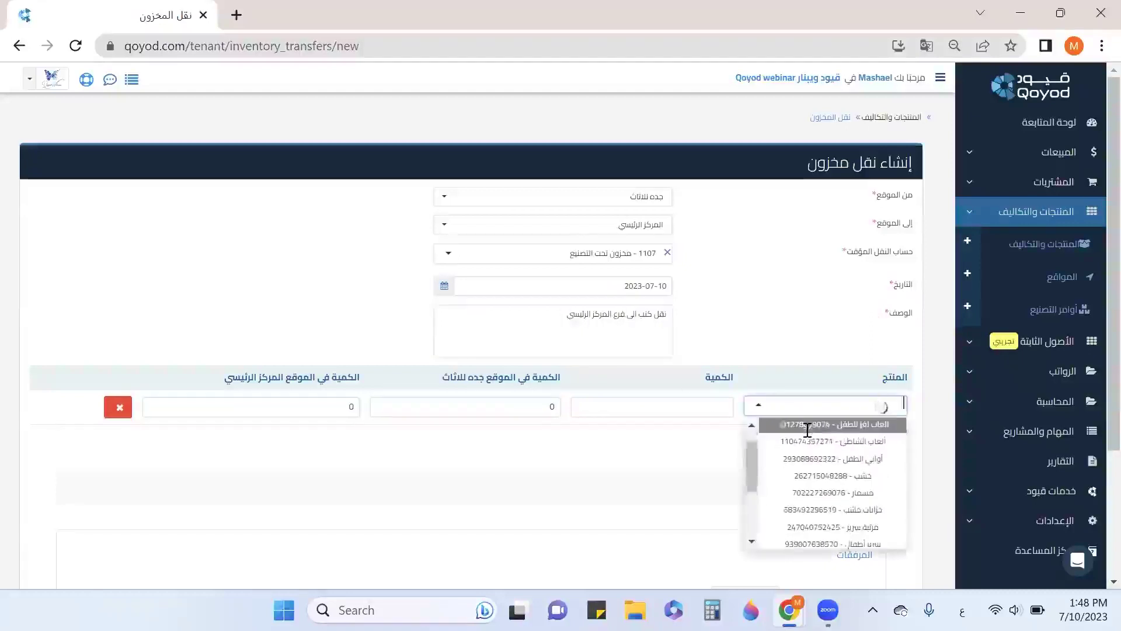
pyautogui.write('كتب')
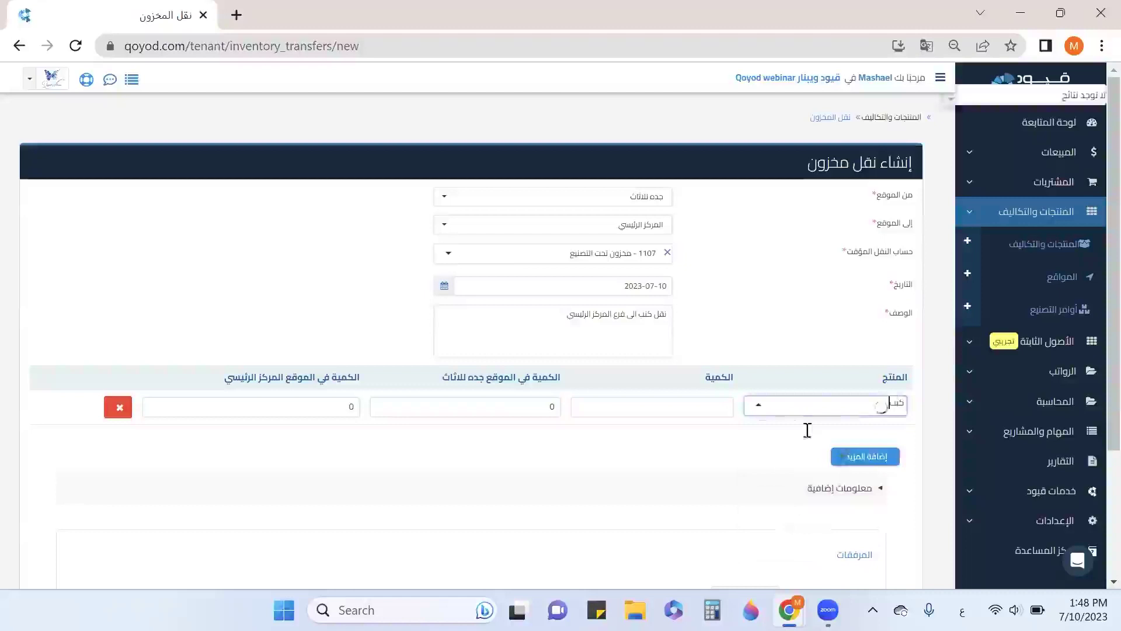
pyautogui.click(826, 514)
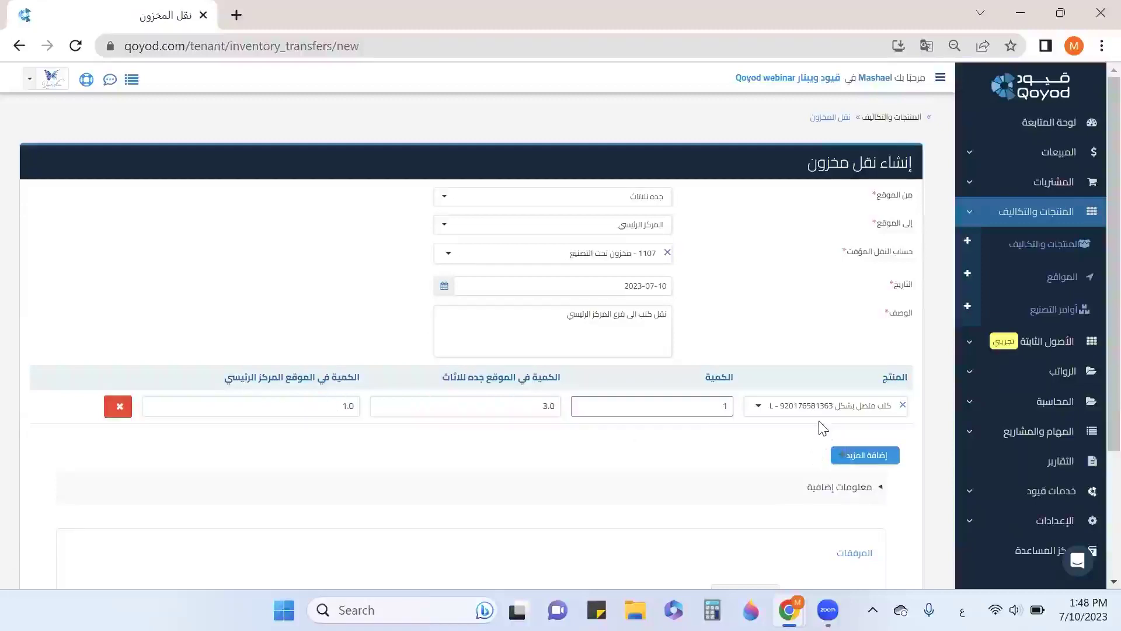
# Check the completed inventory transfer form and send the transfer without receiving it
pyautogui.scroll(-3, 788, 426)
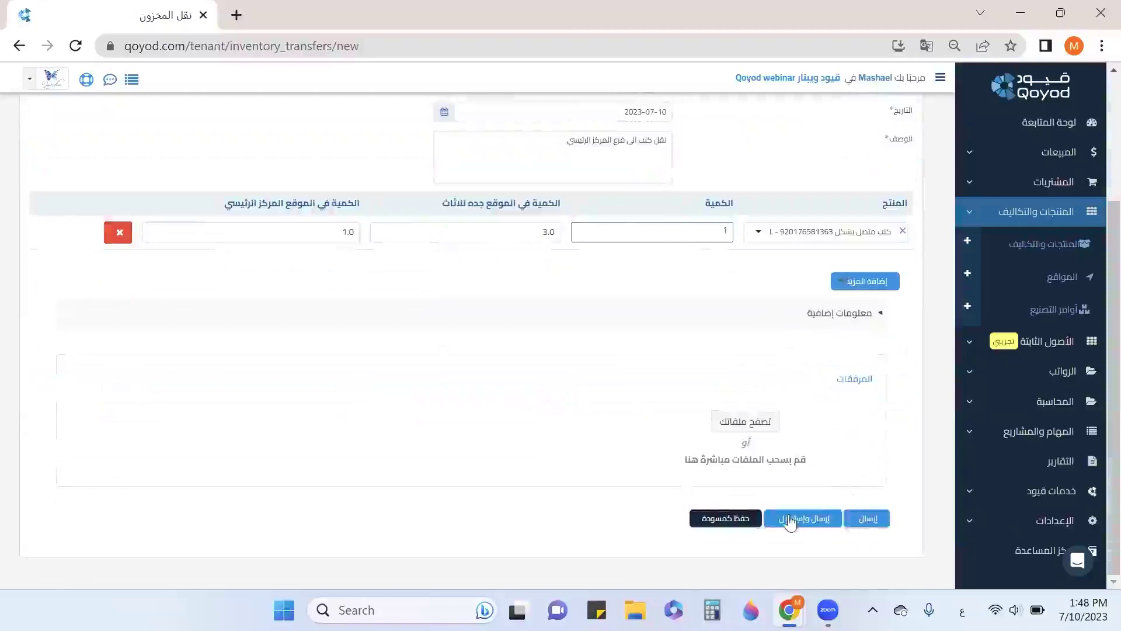
pyautogui.scroll(3, 761, 322)
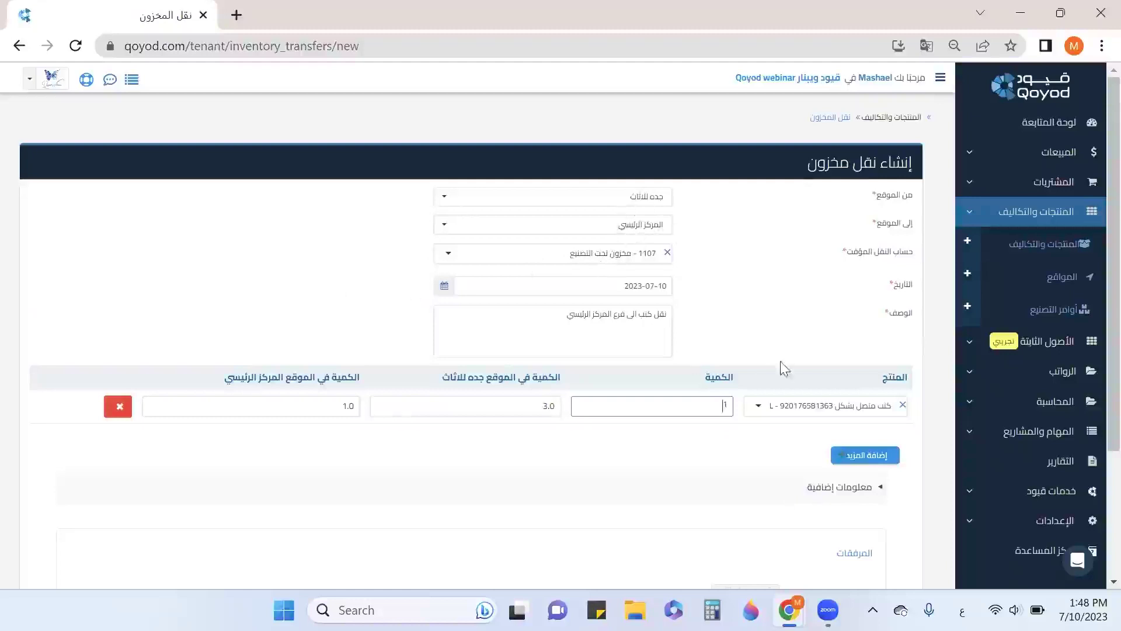
pyautogui.scroll(-3, 783, 365)
pyautogui.click(868, 518)
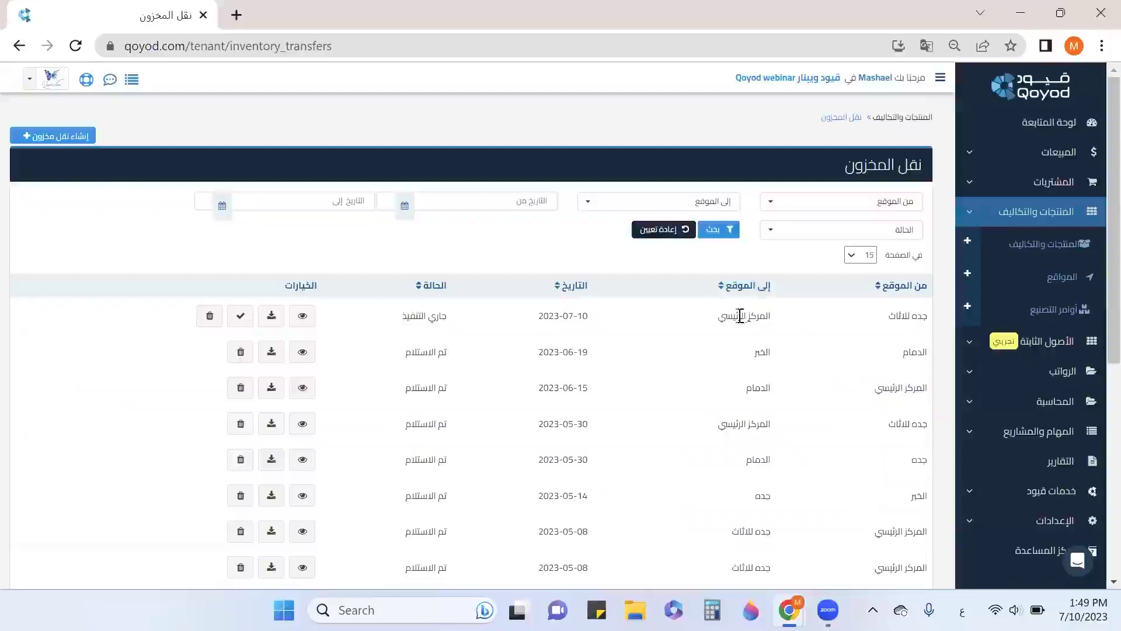
# Open the products list in a new browser tab and view the quantity and stock details of كنب متصل بشكل L
pyautogui.rightClick(1071, 244)
pyautogui.click(934, 253)
pyautogui.click(305, 12)
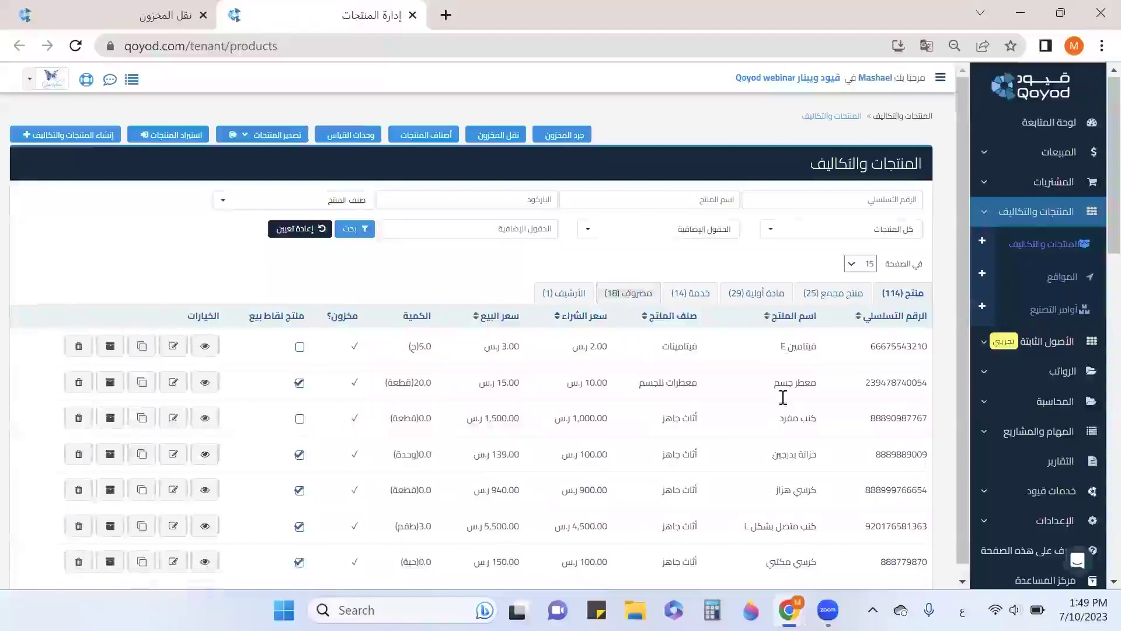
pyautogui.scroll(-1, 782, 397)
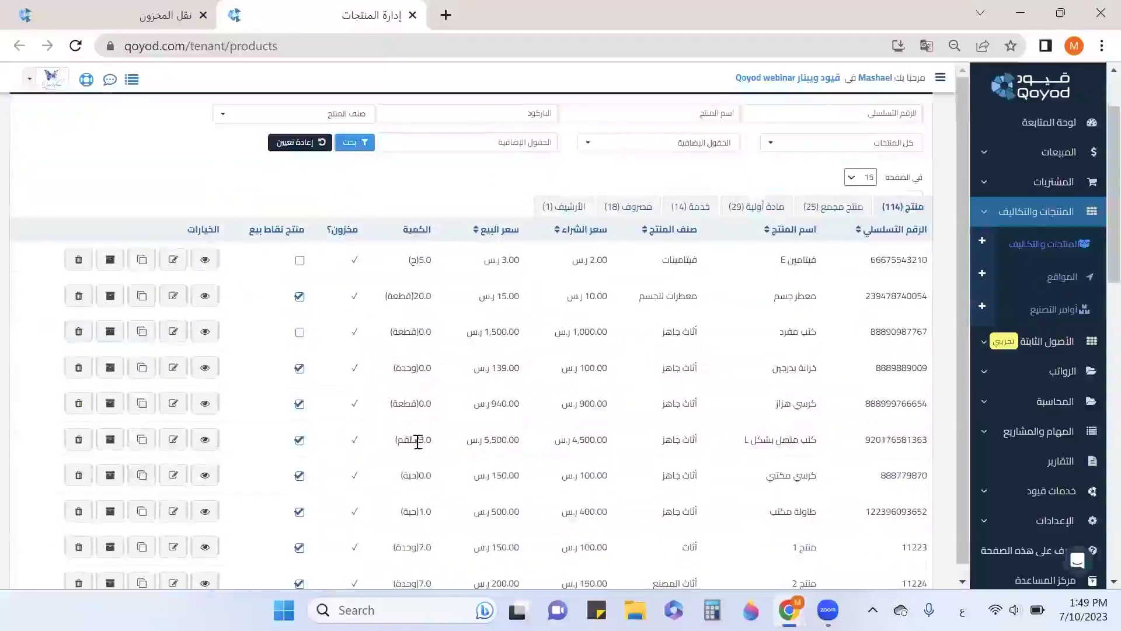
pyautogui.doubleClick(456, 442)
pyautogui.click(204, 439)
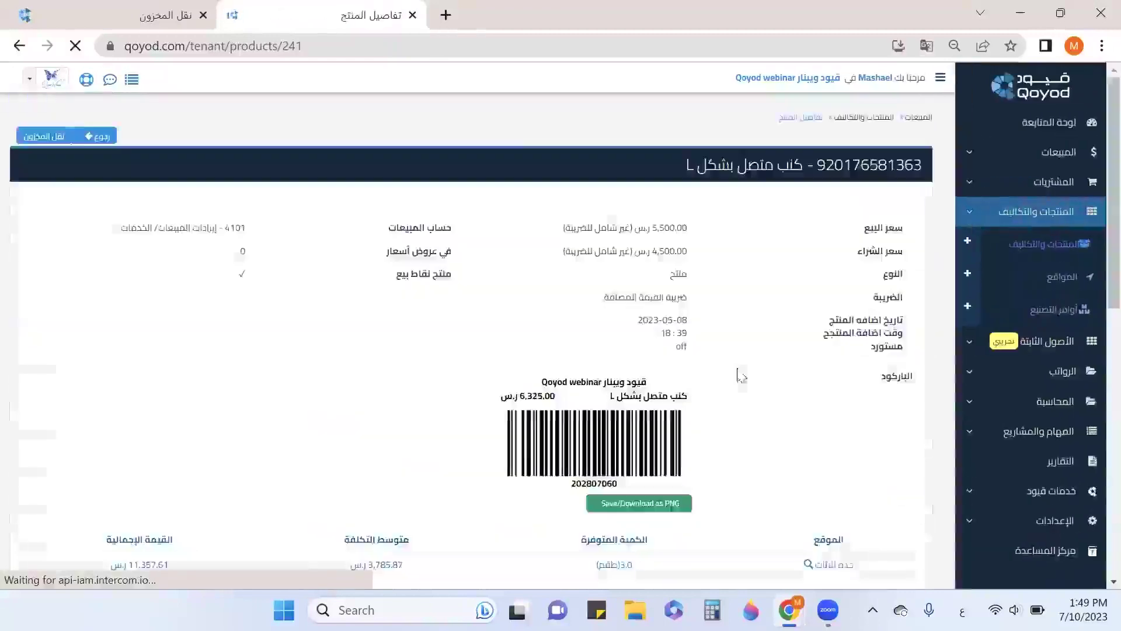
pyautogui.scroll(-5, 739, 375)
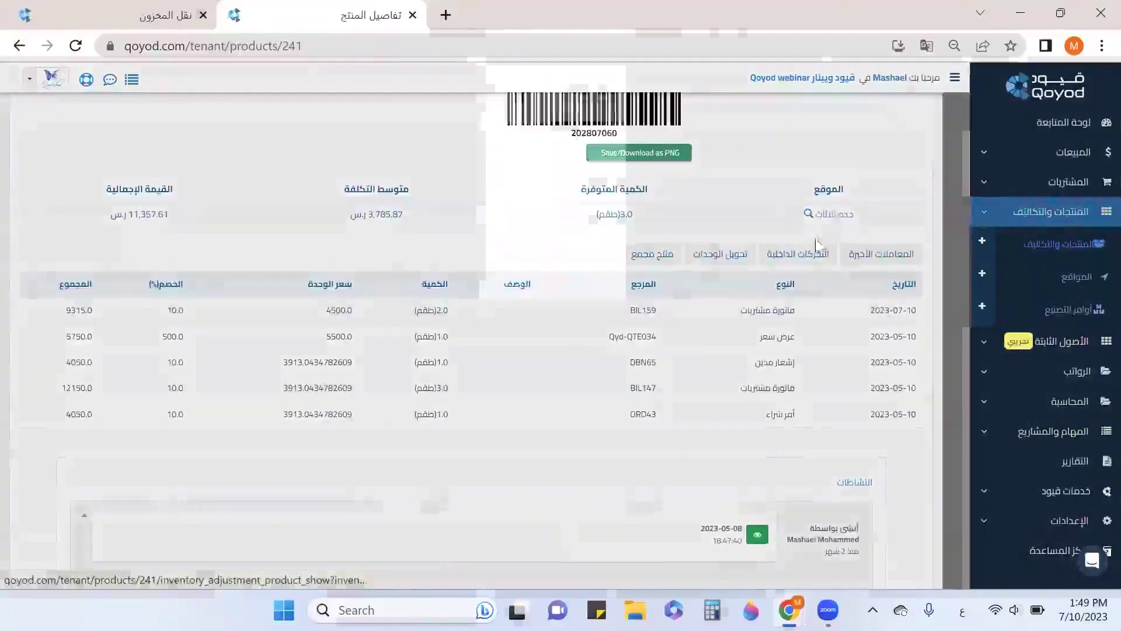
# View the stock movements of كنب متصل بشكل L at جده للاثاث and mark its pending transfer to المركز الرئيسي as received
pyautogui.click(816, 245)
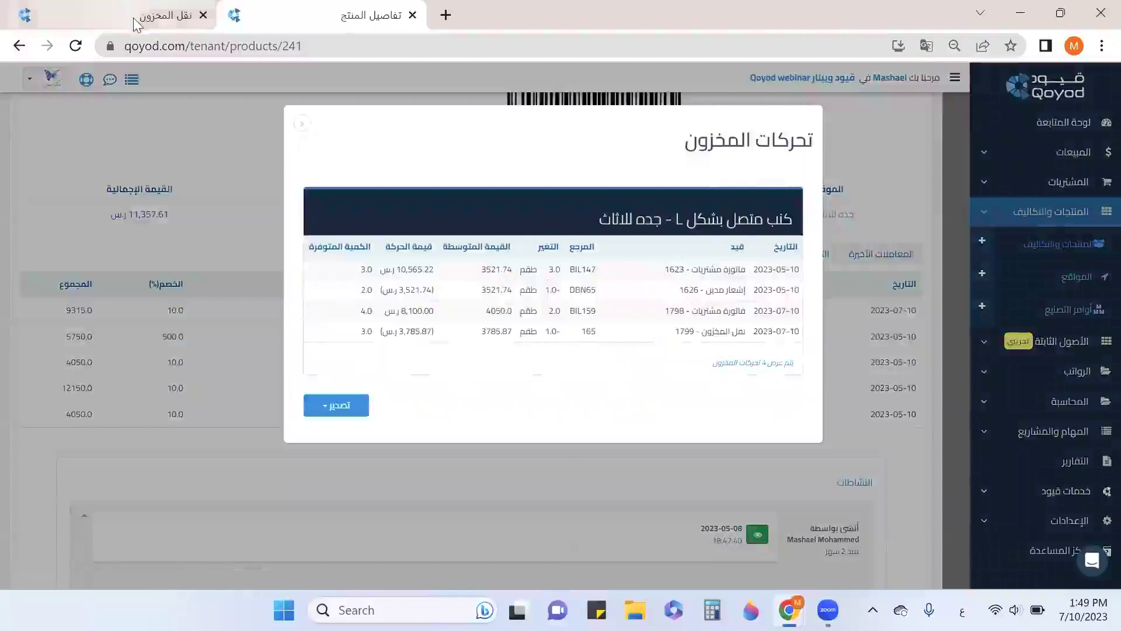
pyautogui.hotkey('ctrl', 'shift', 'Tab')
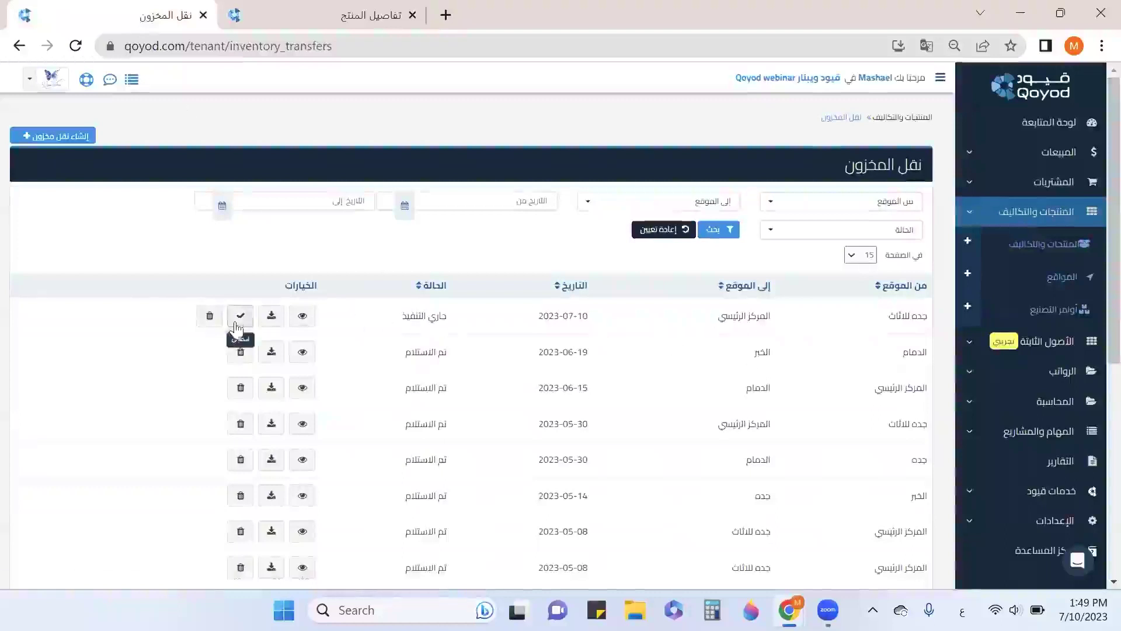
pyautogui.click(239, 318)
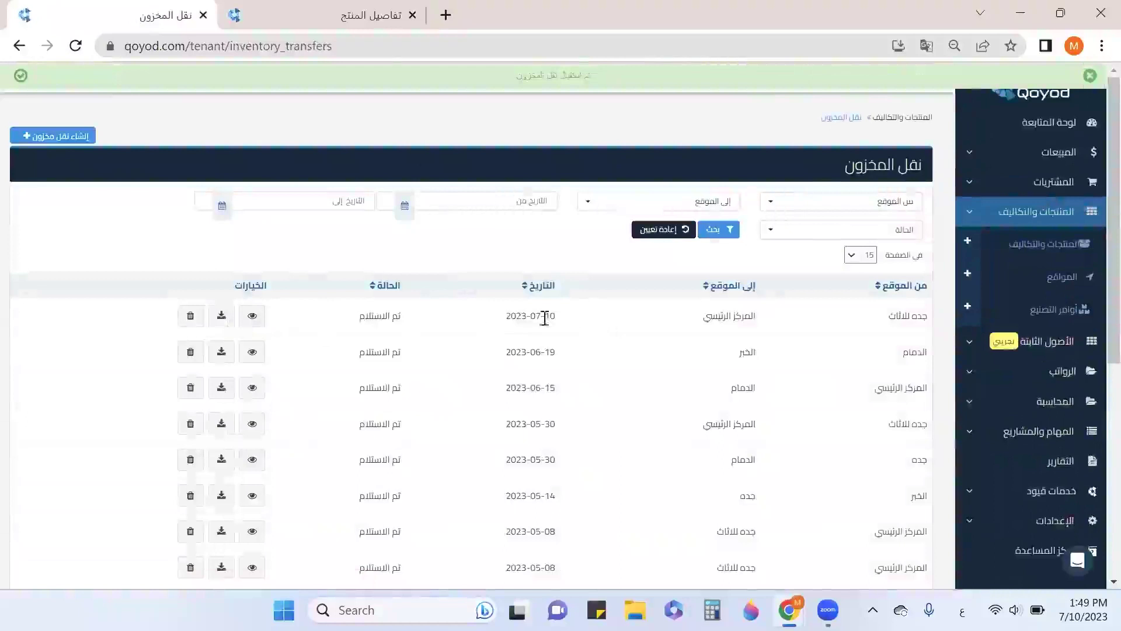
# Reload the product details to examine stock per location, and check the total quantity of كنب متصل بشكل L in the products list
pyautogui.click(372, 19)
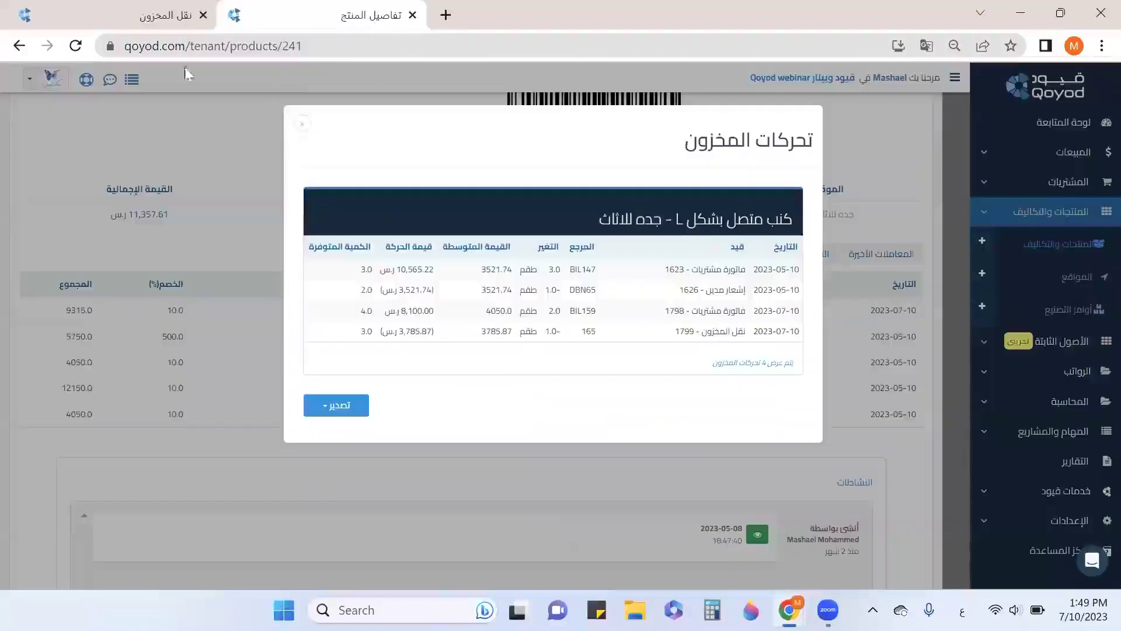
pyautogui.click(302, 125)
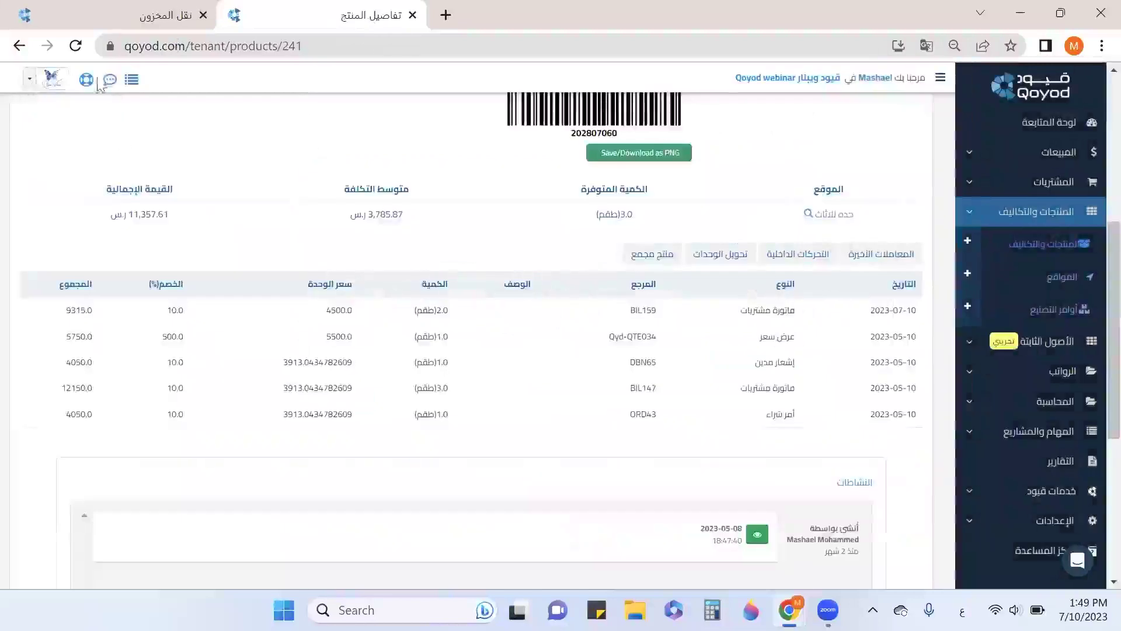
pyautogui.click(75, 45)
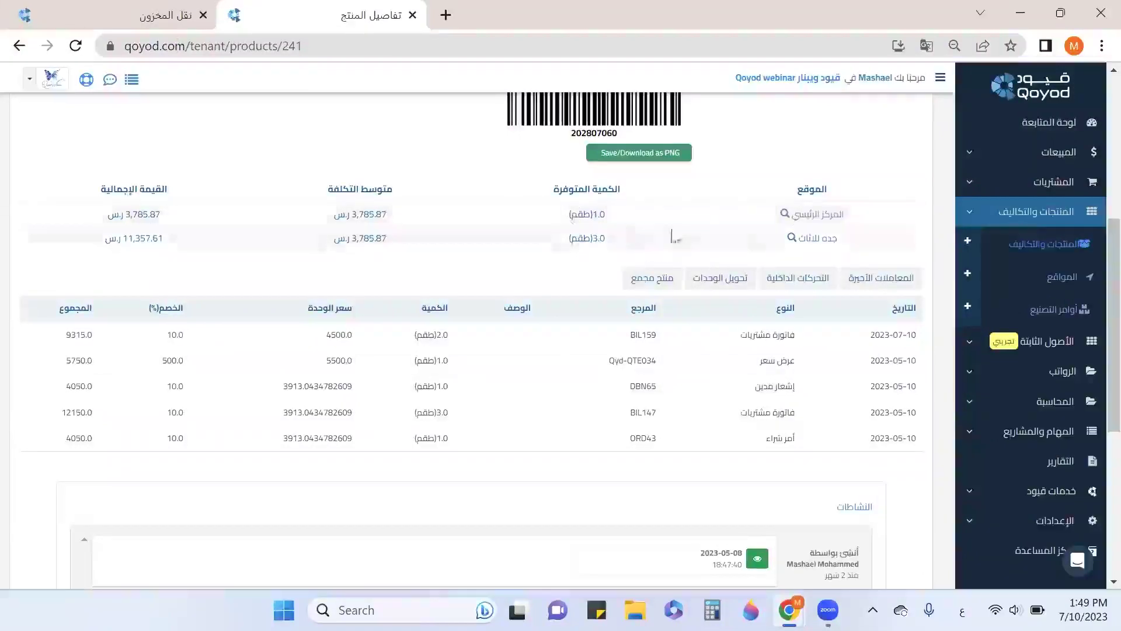
pyautogui.click(1030, 245)
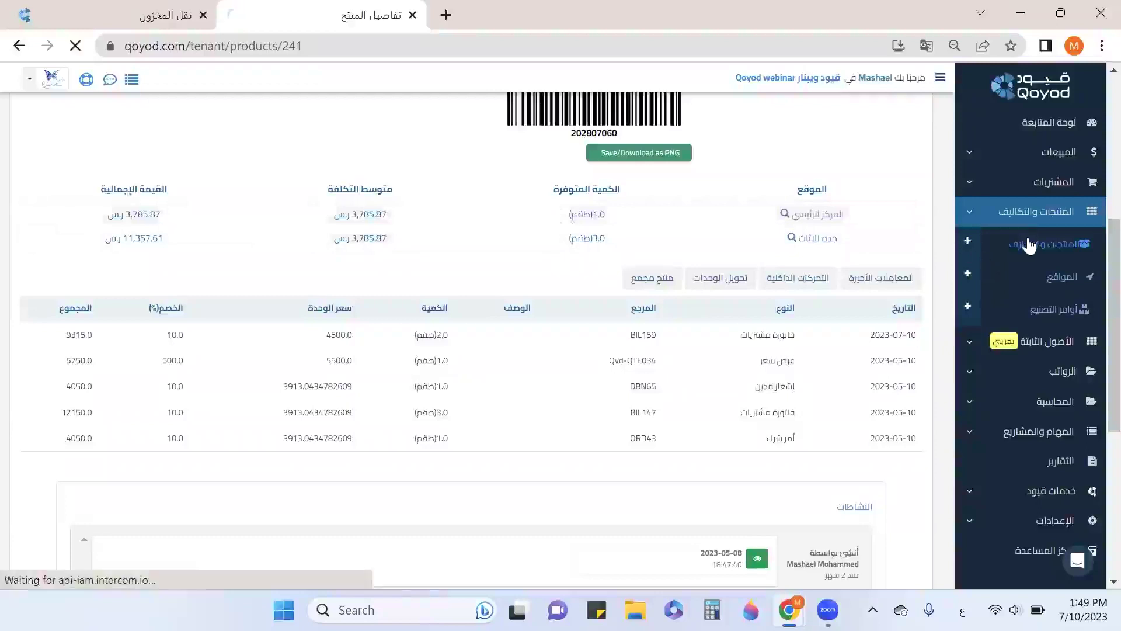
pyautogui.scroll(-3, 764, 318)
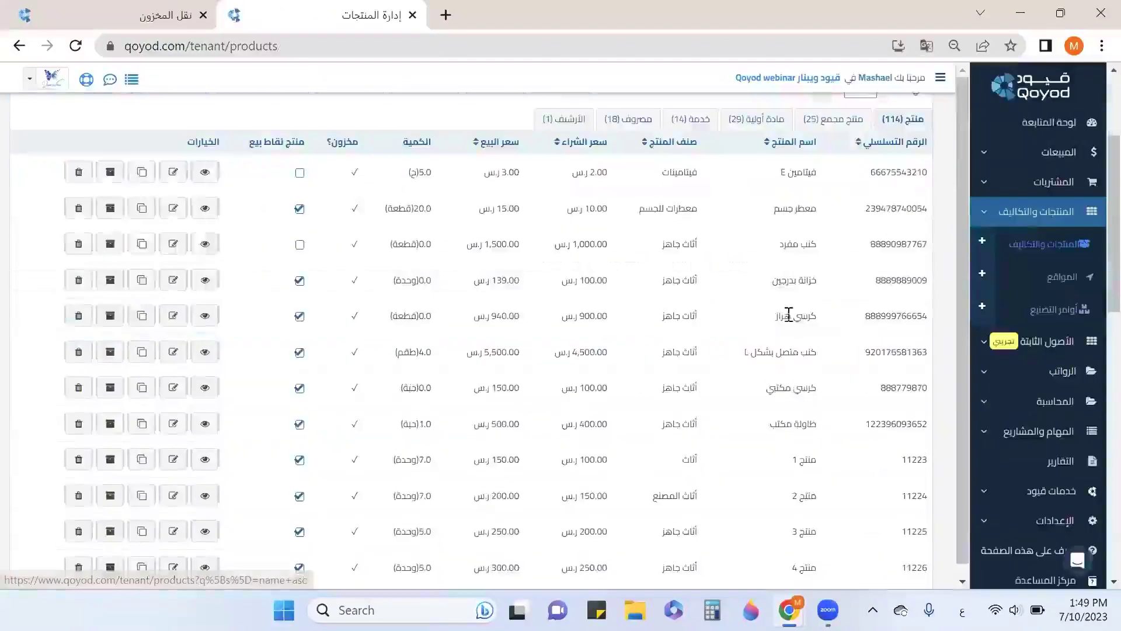
pyautogui.moveTo(788, 353); pyautogui.dragTo(413, 352)
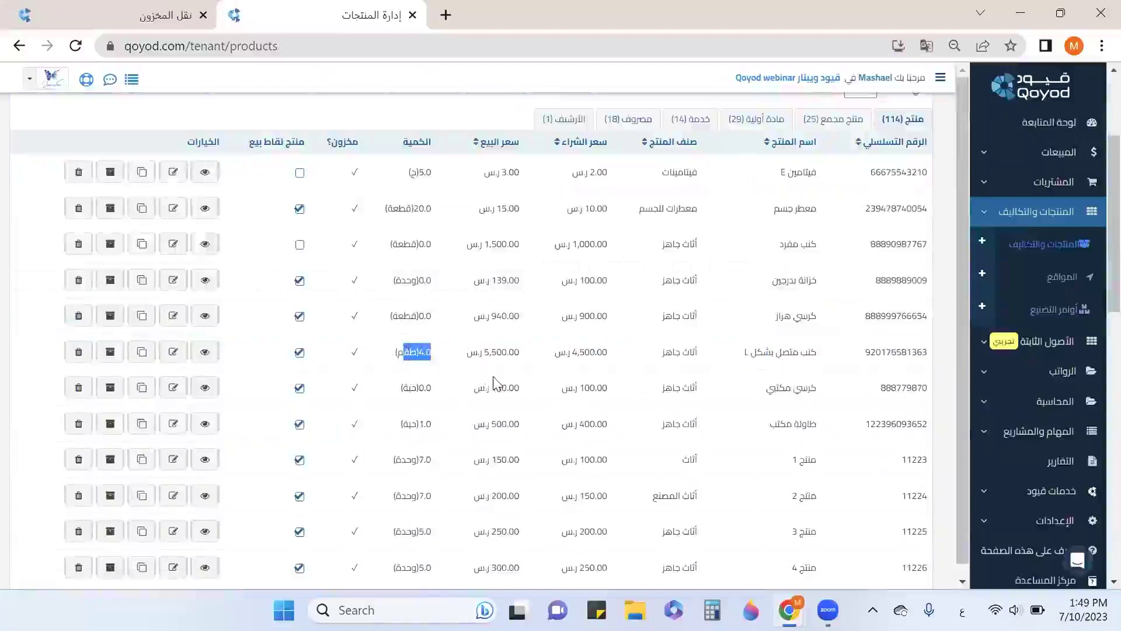
# Start a new stock take for the location الدمام with 4201 - إيرادات أخرى as the revenue account for surplus quantities
pyautogui.scroll(3, 839, 431)
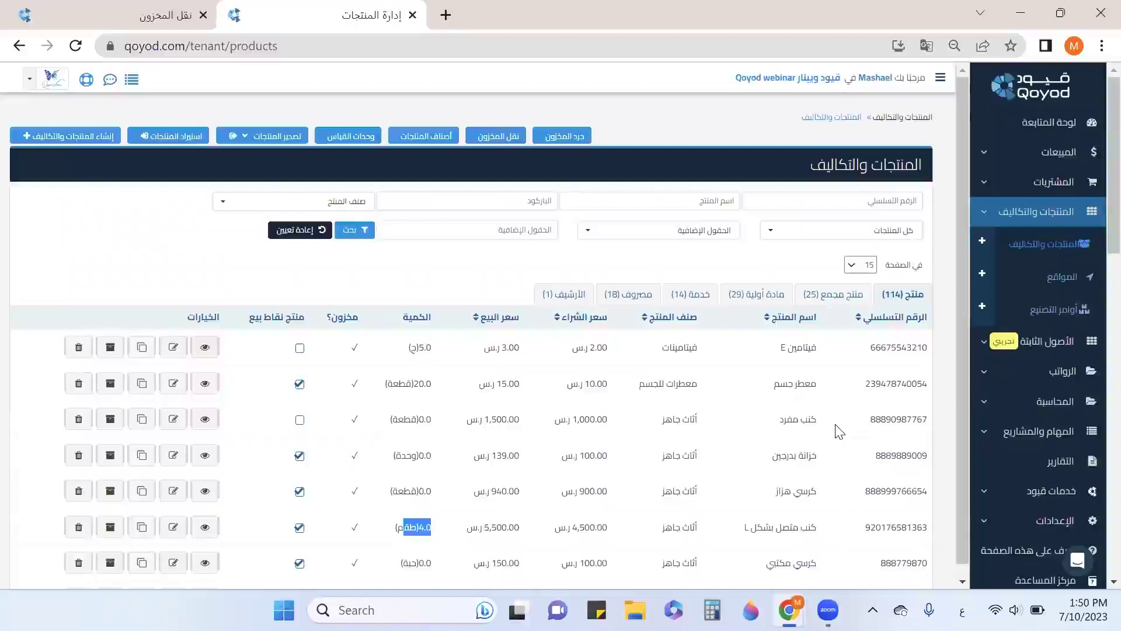
pyautogui.click(564, 139)
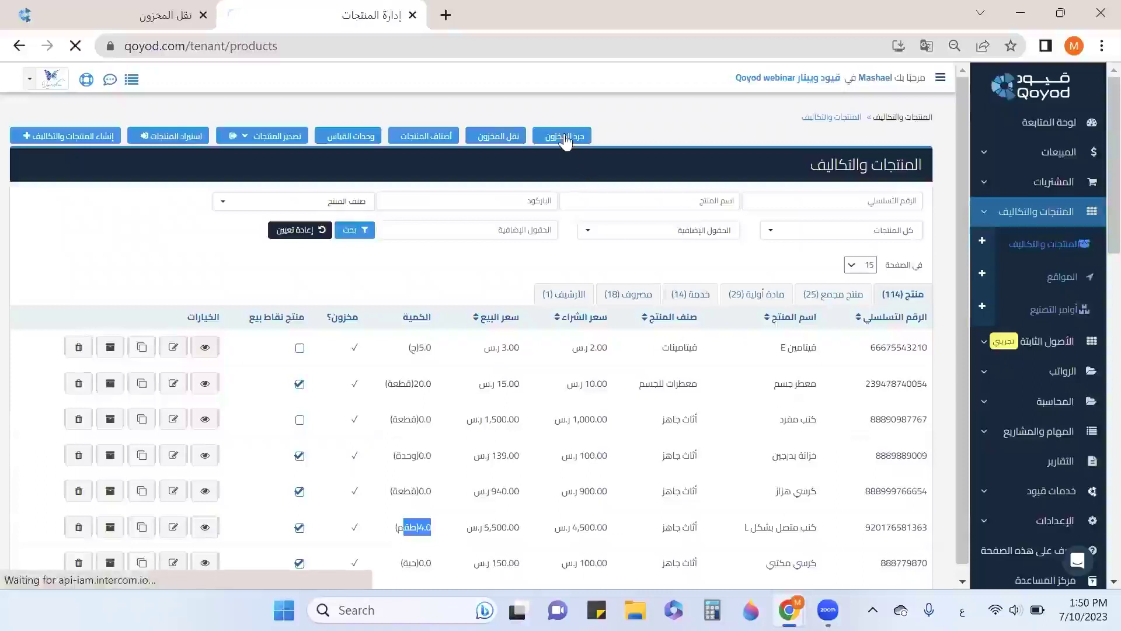
pyautogui.click(35, 138)
pyautogui.click(706, 200)
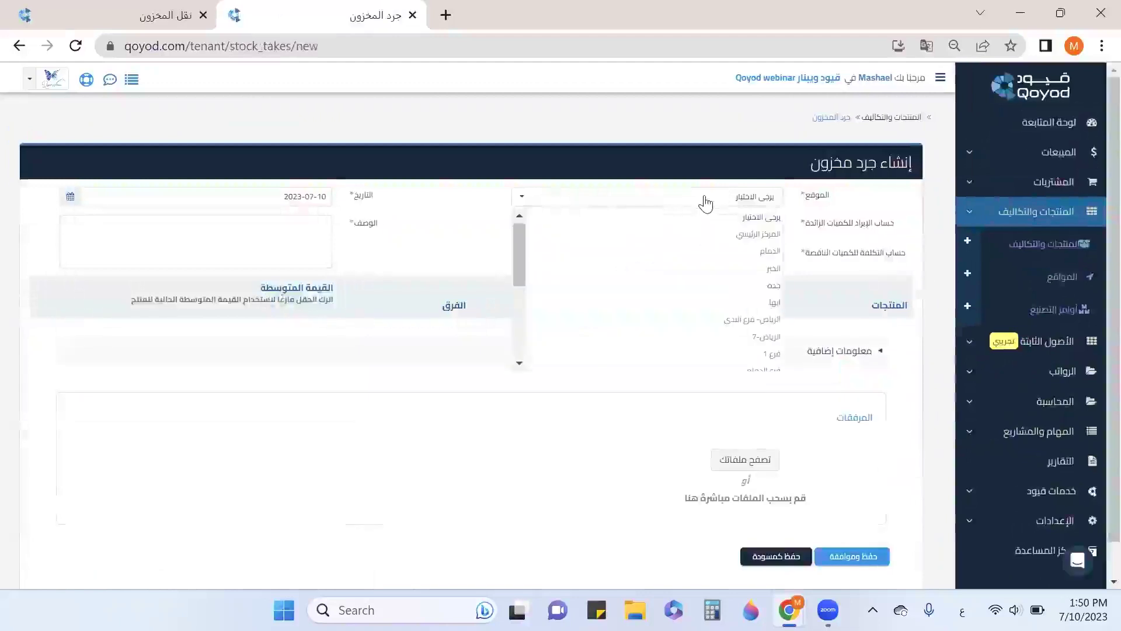
pyautogui.click(741, 255)
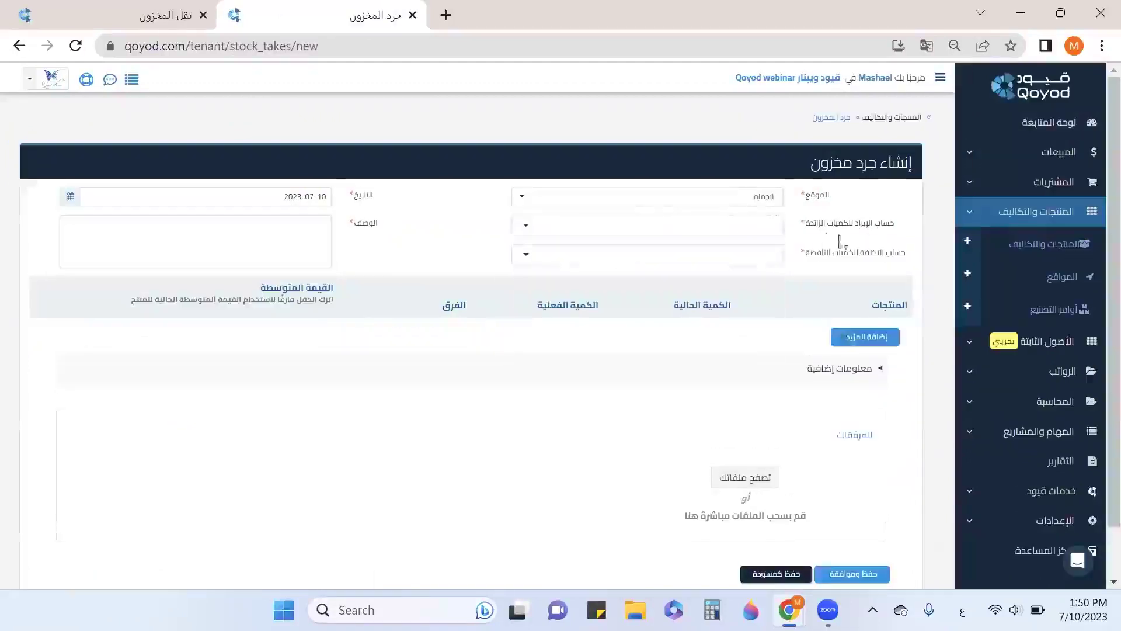
pyautogui.click(748, 228)
pyautogui.scroll(-5, 726, 322)
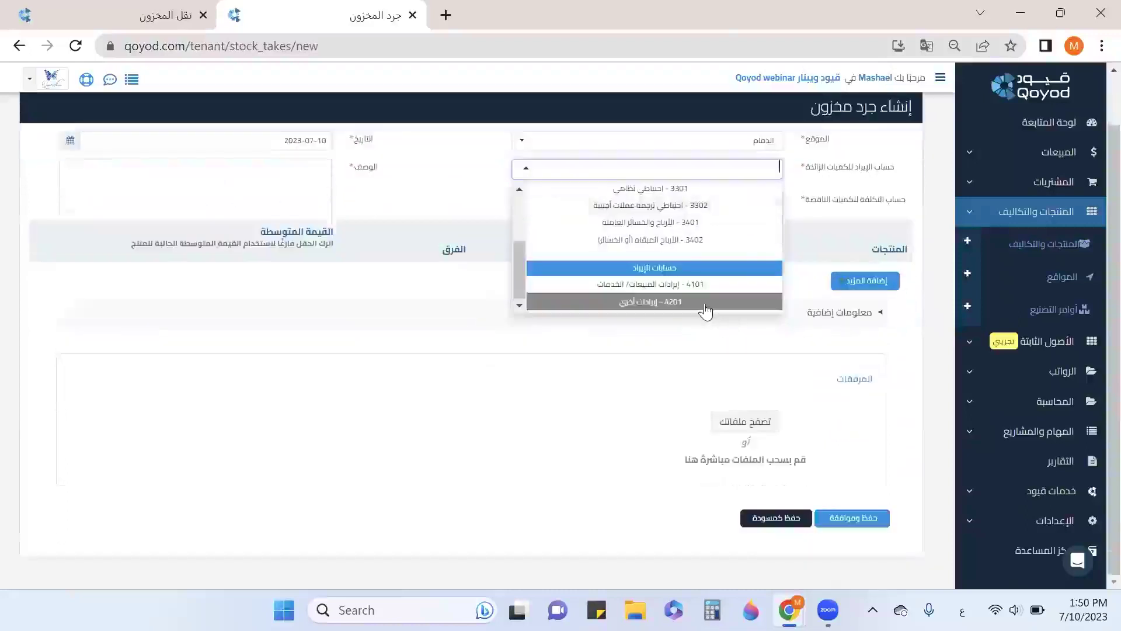
pyautogui.click(705, 305)
# Set the cost account for shortage quantities to 5101 - تكلفة البضاعة المباعة
pyautogui.click(716, 198)
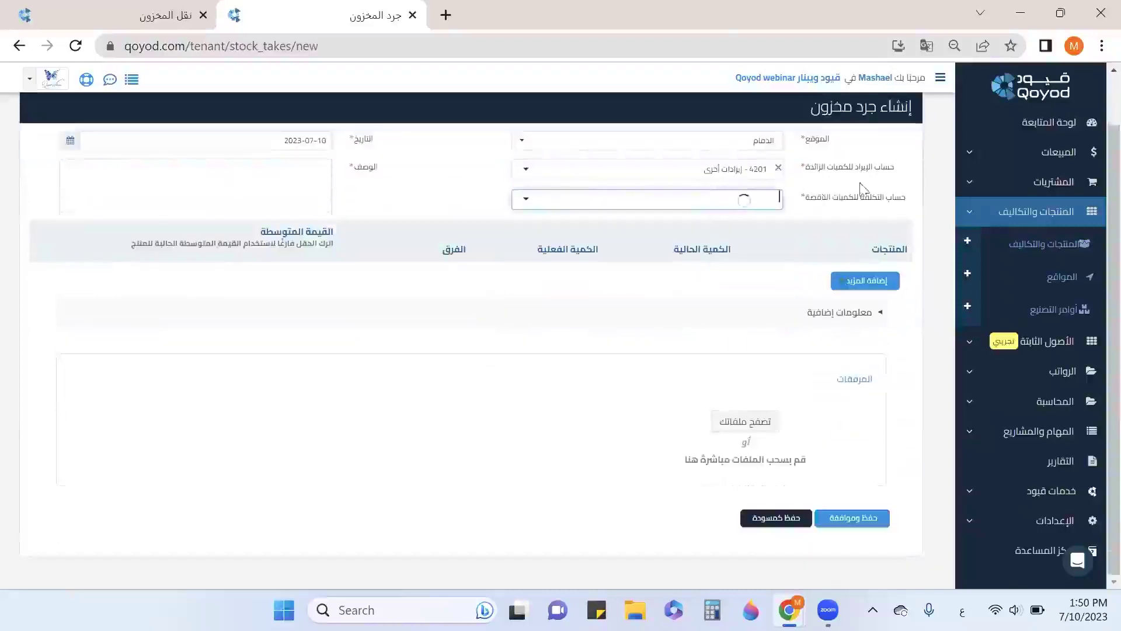
pyautogui.scroll(-5, 695, 288)
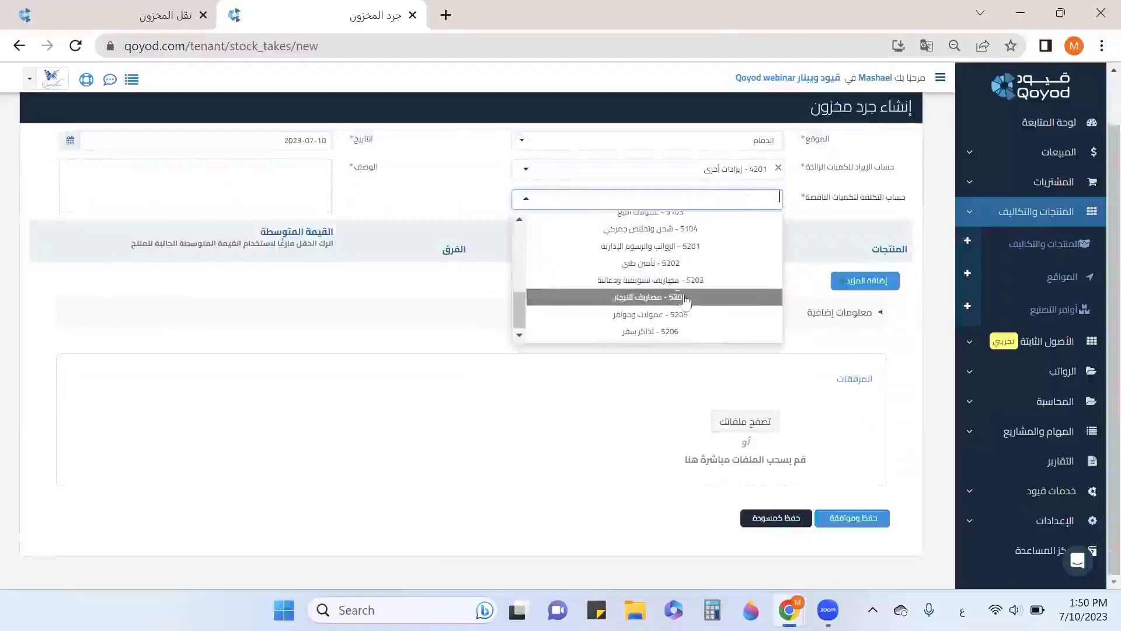
pyautogui.scroll(3, 668, 256)
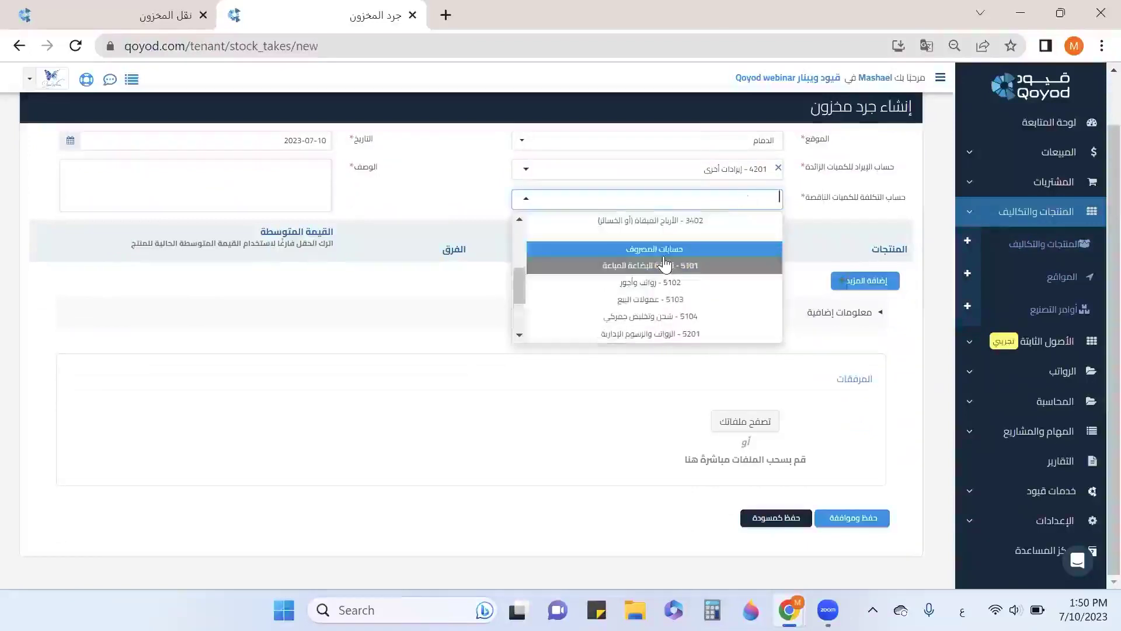
pyautogui.scroll(1, 666, 264)
pyautogui.scroll(-2, 666, 264)
pyautogui.scroll(2, 666, 264)
pyautogui.scroll(-4, 666, 263)
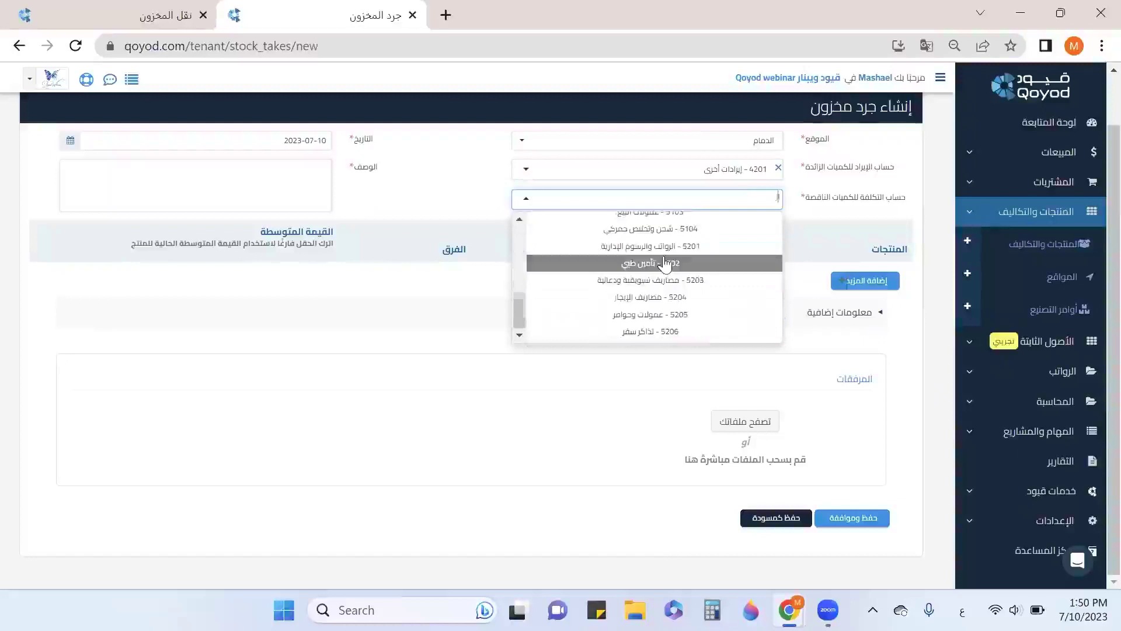
pyautogui.write('الب')
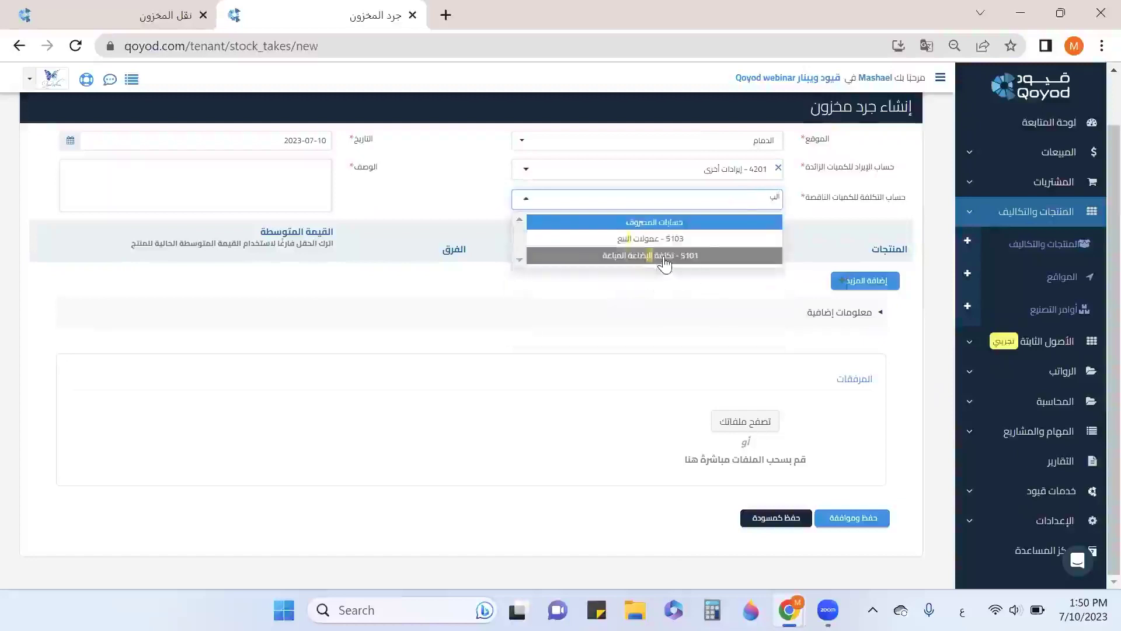
pyautogui.click(666, 262)
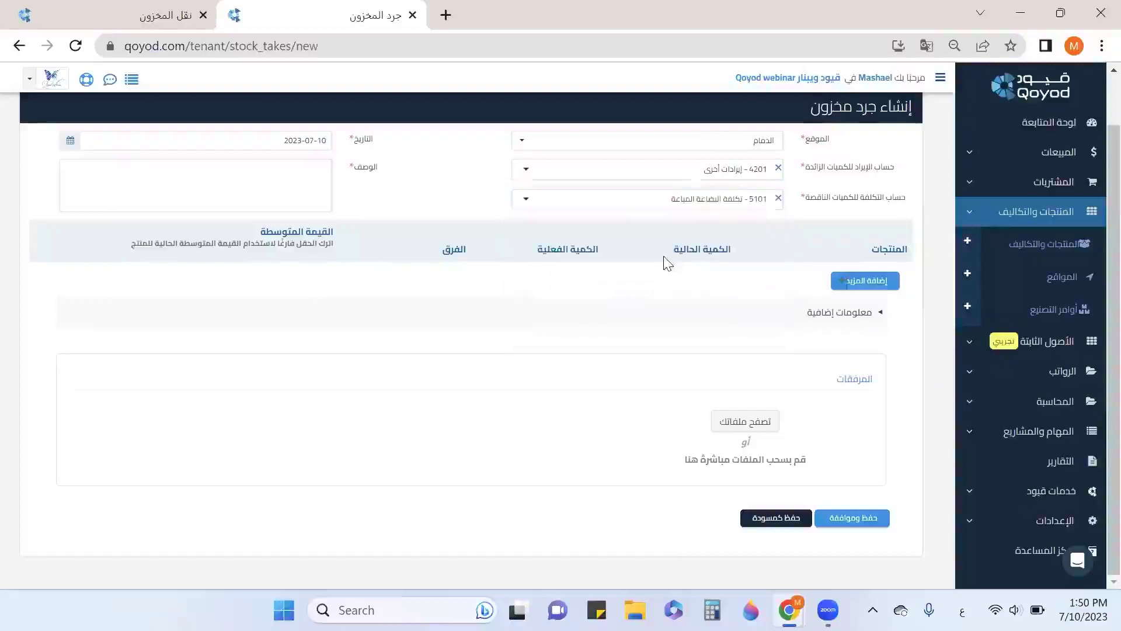
# Set the shortage cost account to 5216 - بضاعة تالفة/ناقصة and describe the stock take as a count performed by the named employee
pyautogui.click(634, 205)
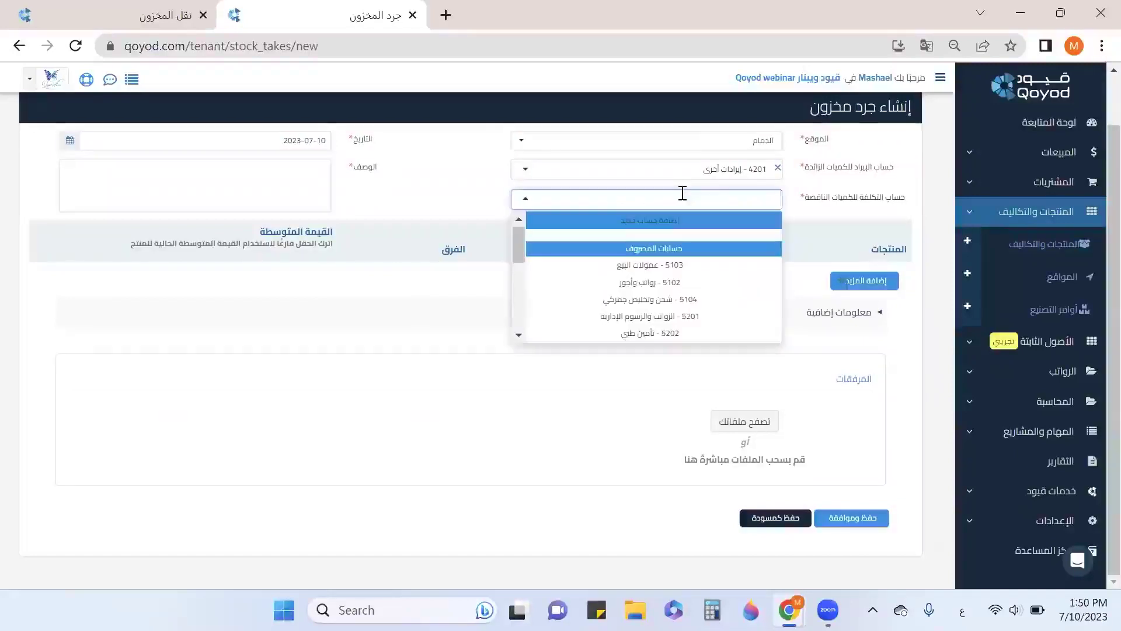
pyautogui.write('تال')
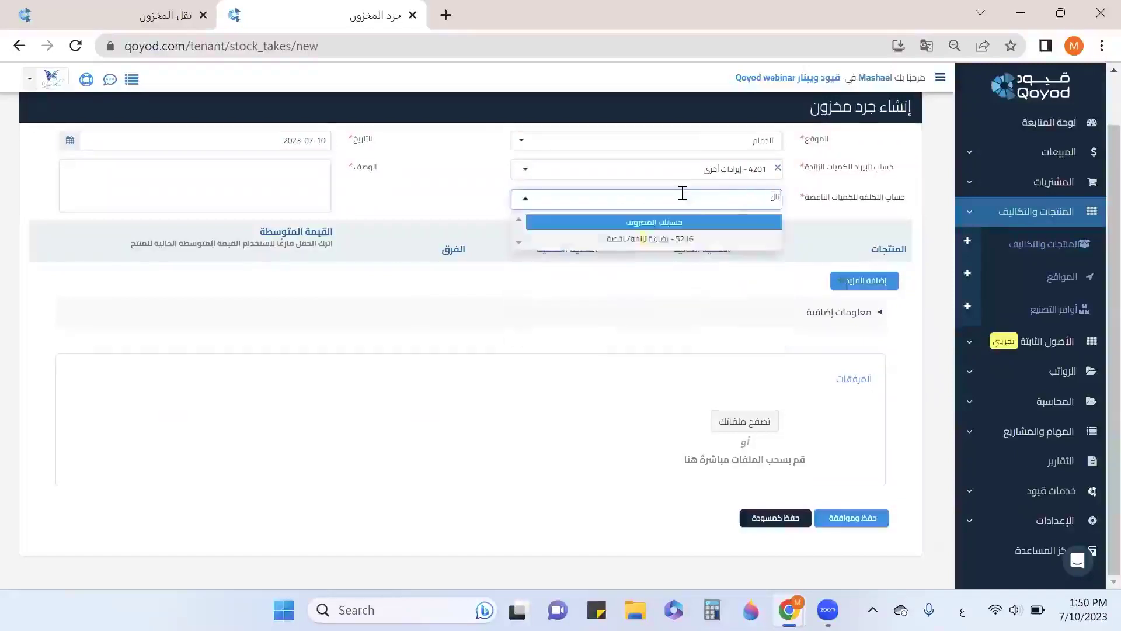
pyautogui.click(694, 239)
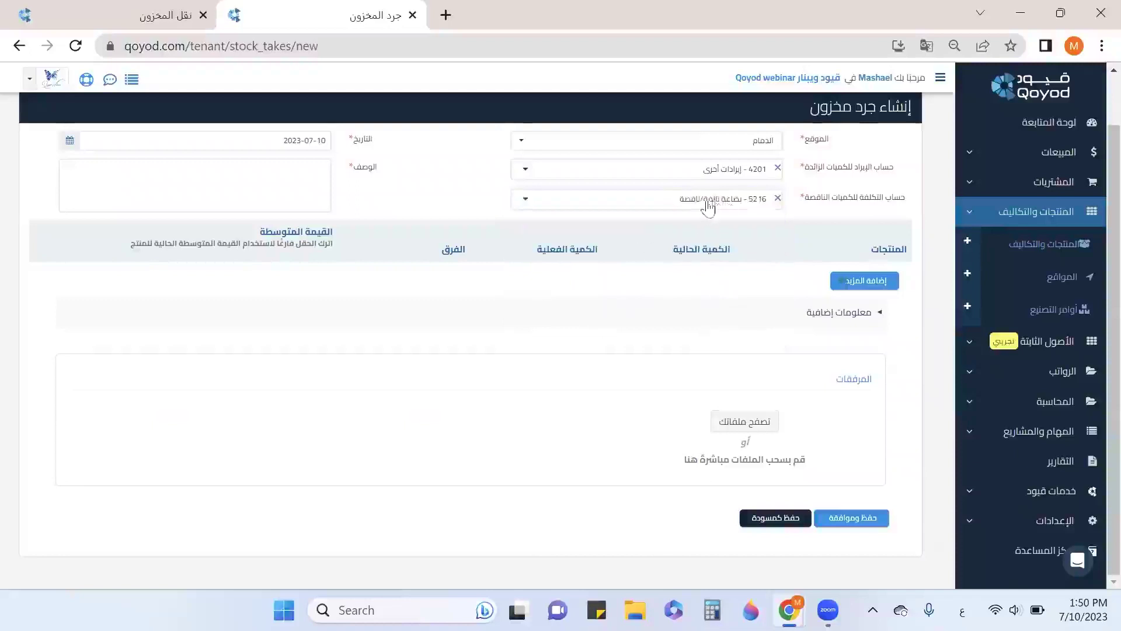
pyautogui.doubleClick(884, 199)
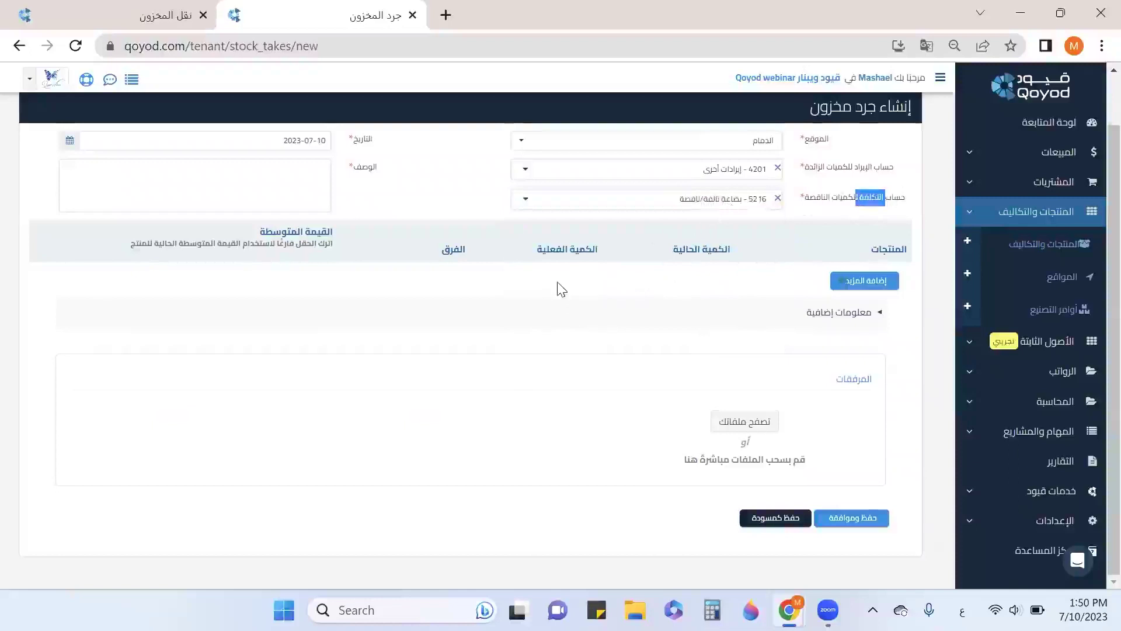
pyautogui.scroll(1, 290, 247)
pyautogui.click(289, 237)
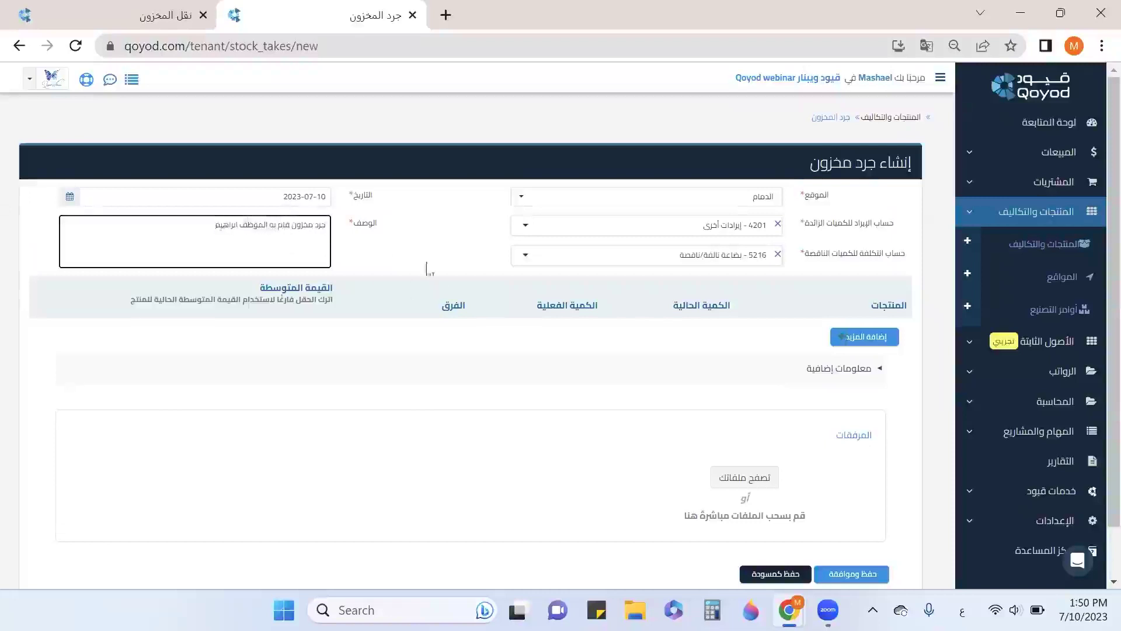
# Add three product lines to the stock take: بطانية قطن, ألعاب الشاطئ and كراسي بلاستيك
pyautogui.click(880, 338)
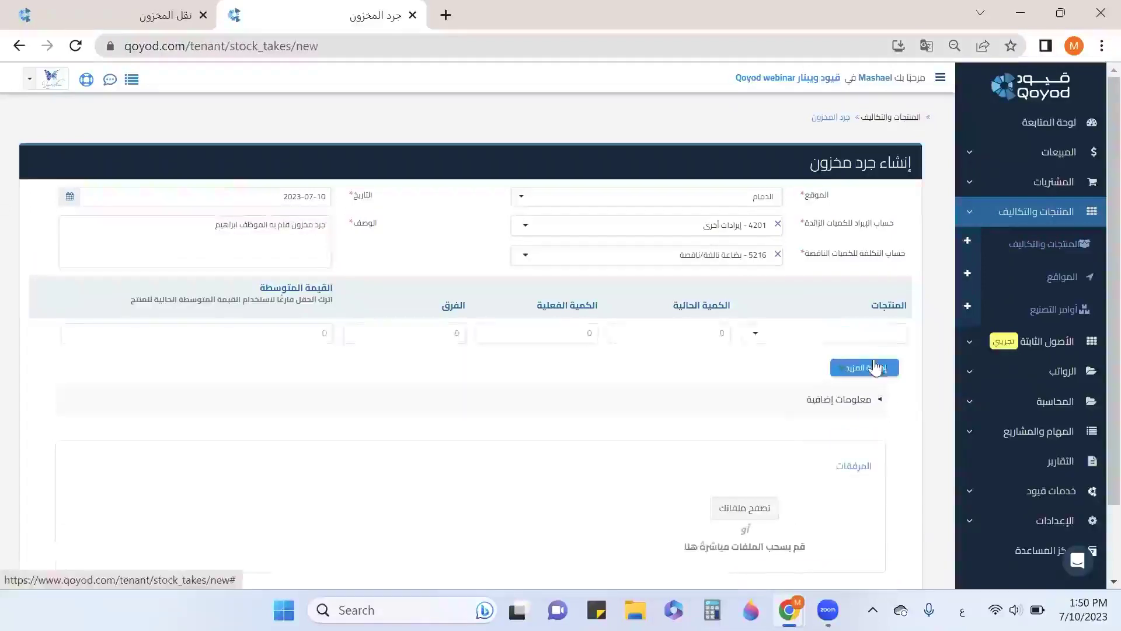
pyautogui.click(875, 367)
pyautogui.click(880, 400)
pyautogui.click(868, 329)
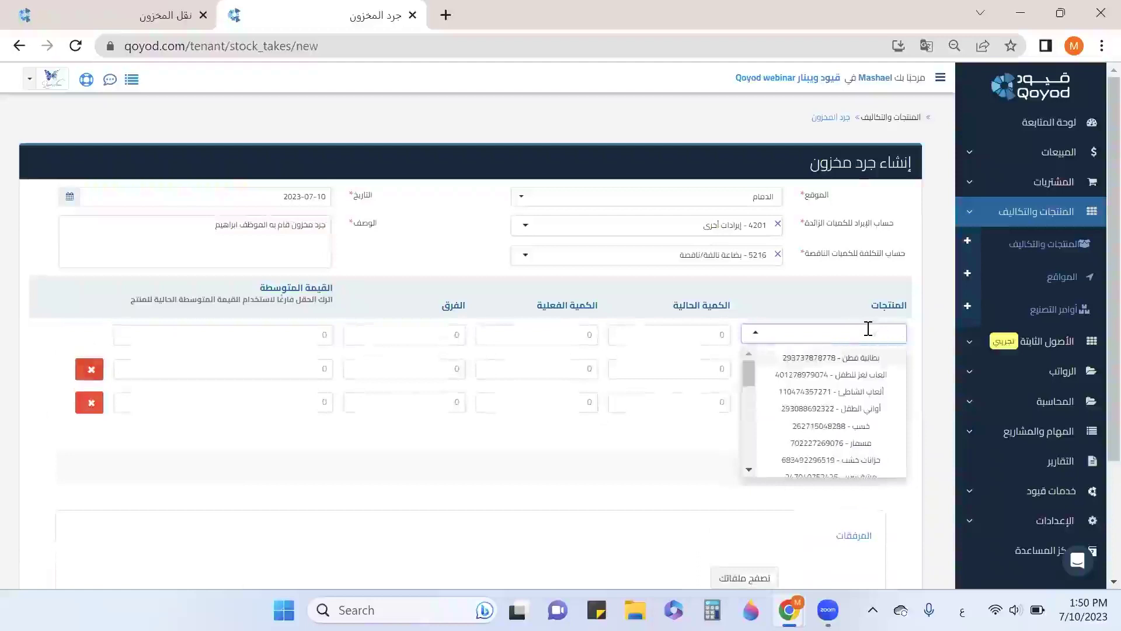
pyautogui.click(873, 356)
pyautogui.click(865, 359)
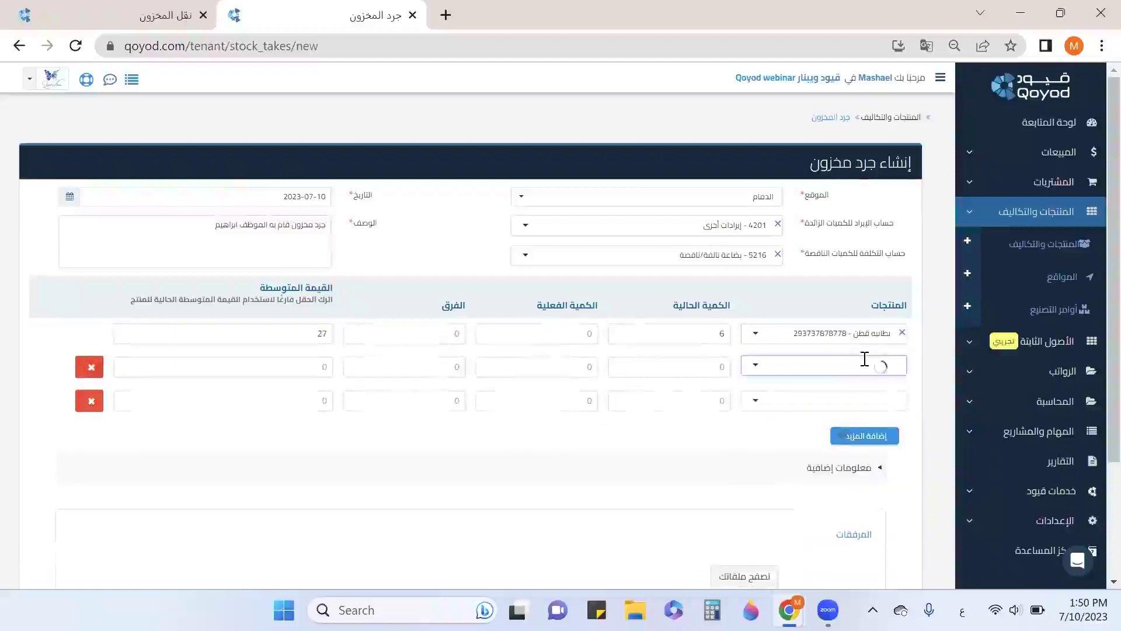
pyautogui.click(865, 417)
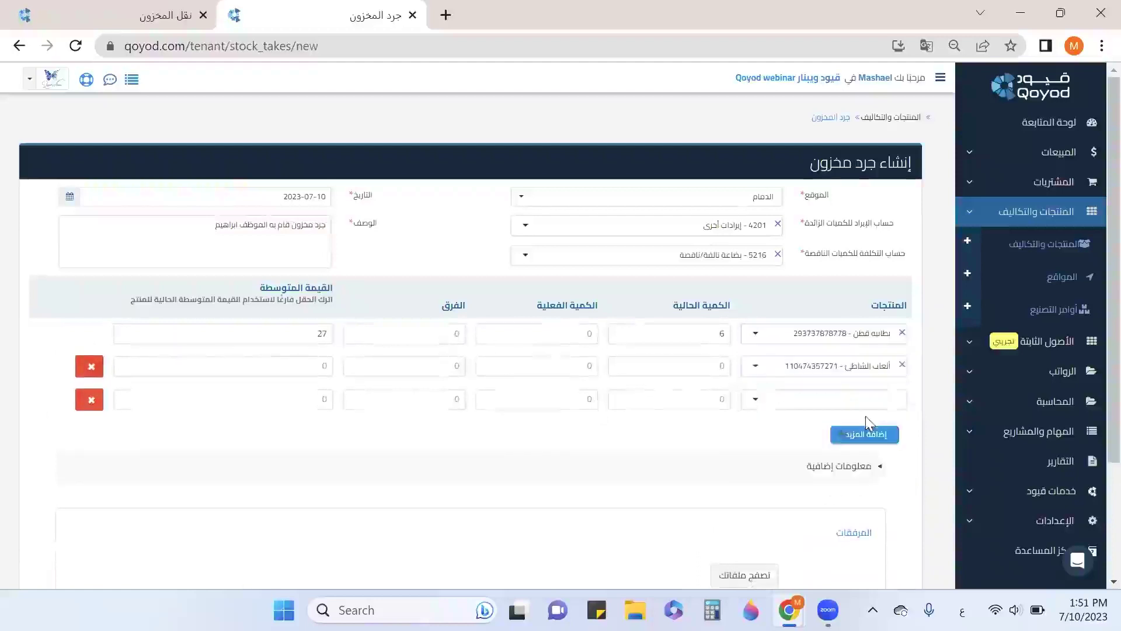
pyautogui.click(865, 398)
pyautogui.scroll(-2, 858, 438)
pyautogui.click(874, 509)
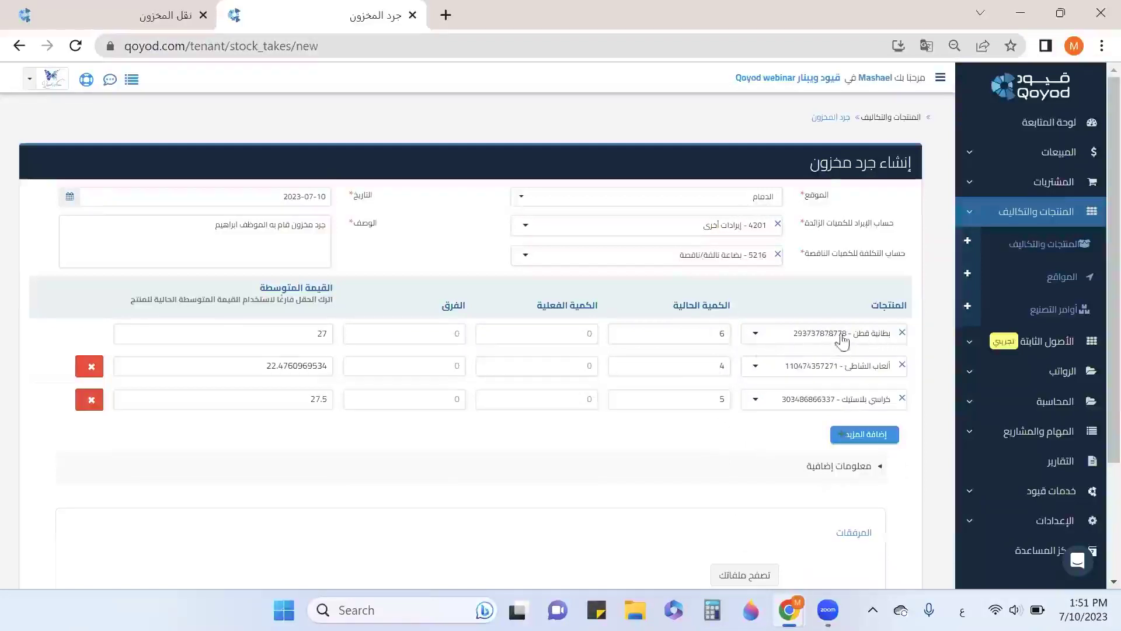
# Enter an actual quantity of 5 for each of the three products, and save and approve the stock take
pyautogui.click(591, 334)
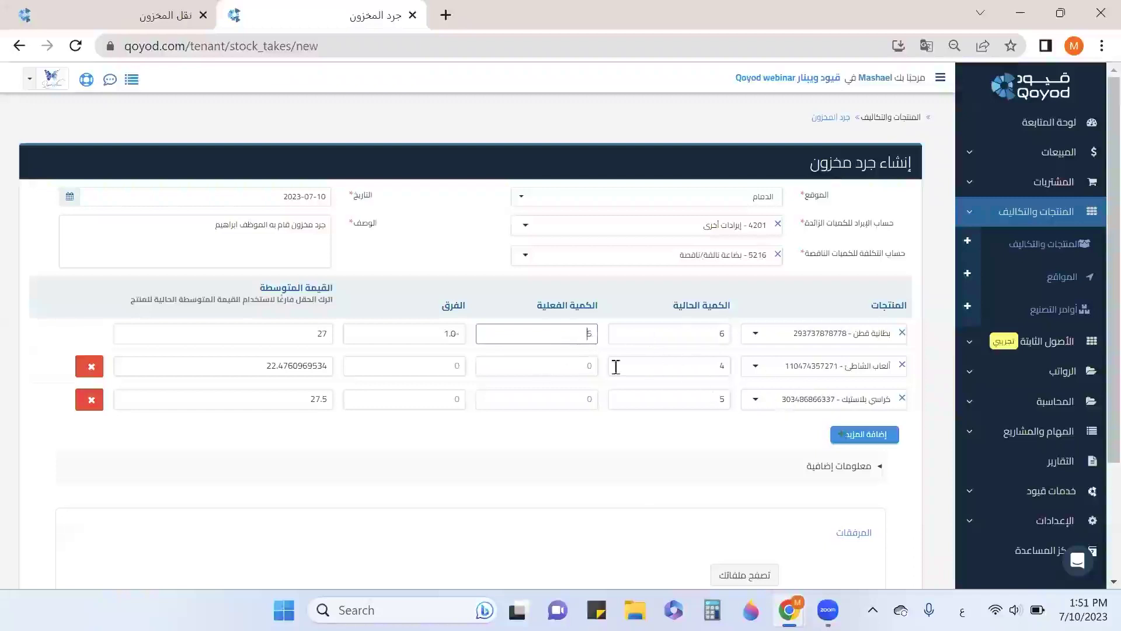
pyautogui.click(589, 364)
pyautogui.write('5')
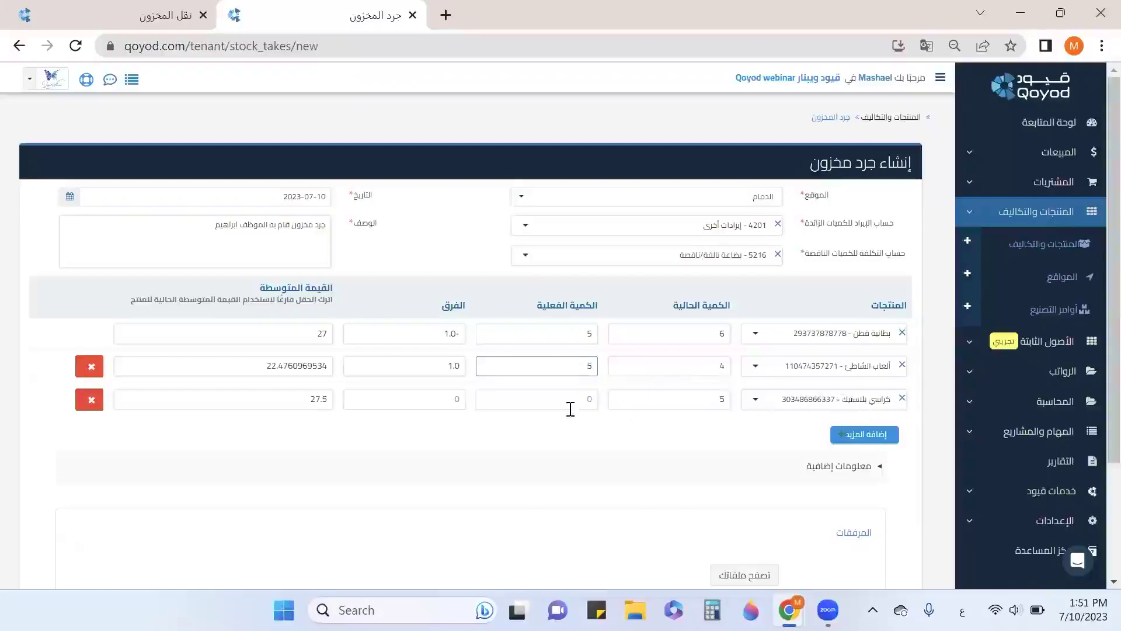
pyautogui.click(591, 395)
pyautogui.write('5')
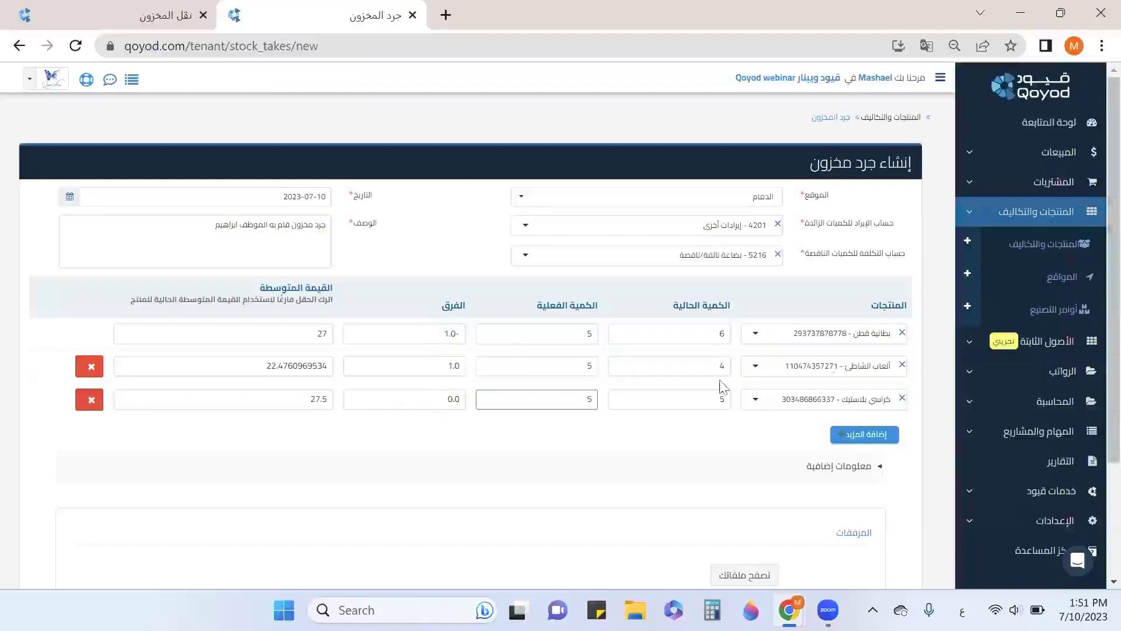
pyautogui.scroll(-3, 722, 388)
pyautogui.click(849, 519)
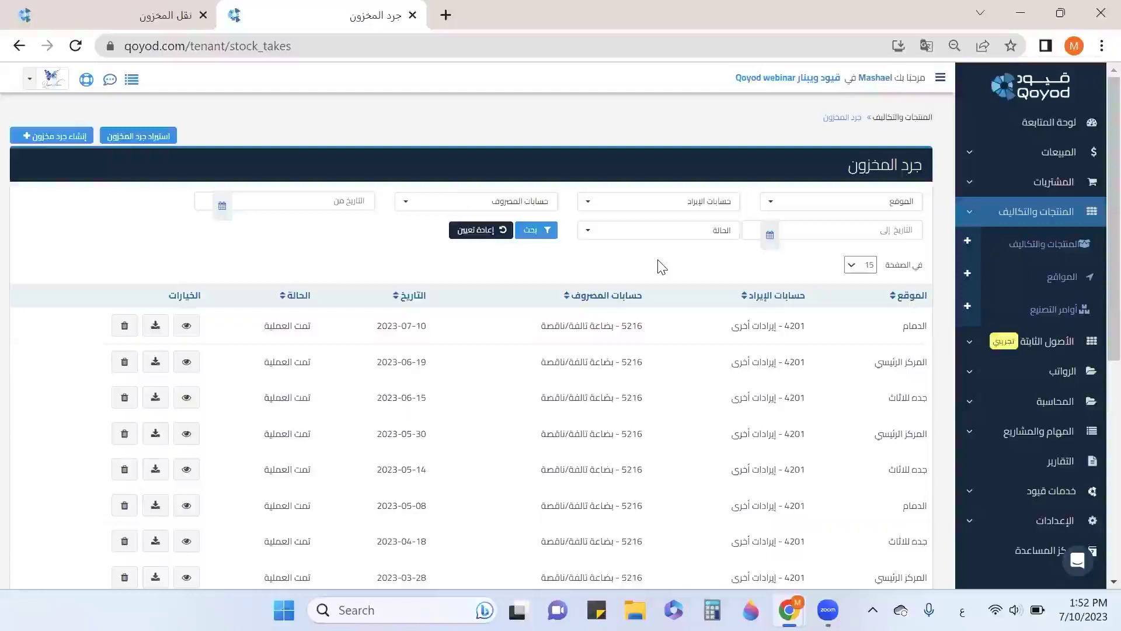
# Open the دفتر القيود report in a new browser tab, switch to it and close the نقل المخزون tab
pyautogui.click(965, 217)
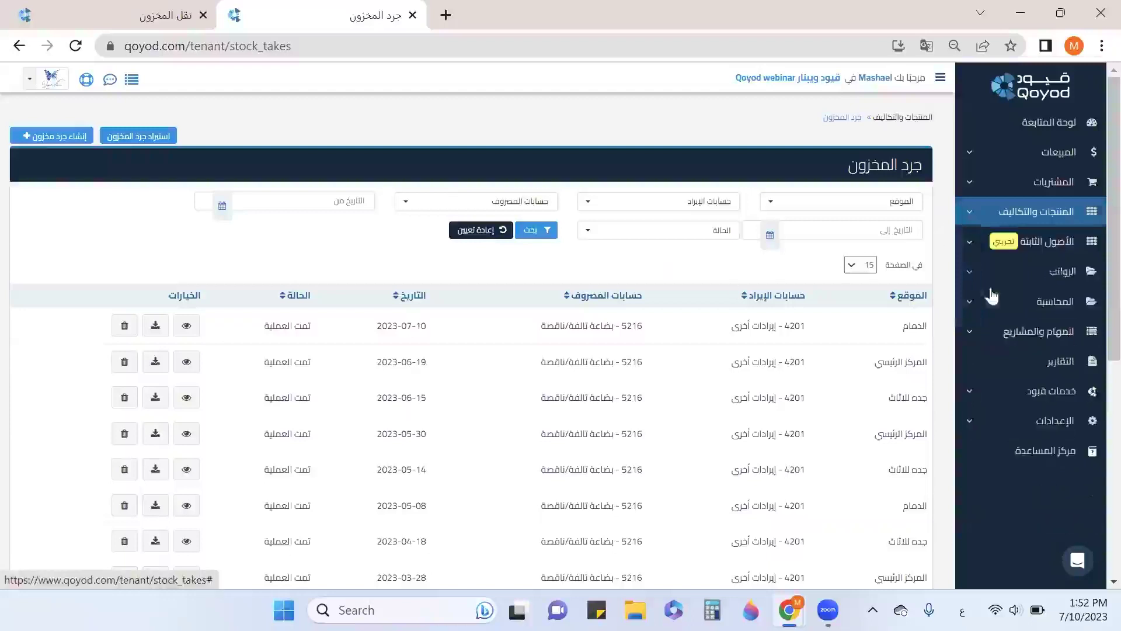
pyautogui.click(1024, 362)
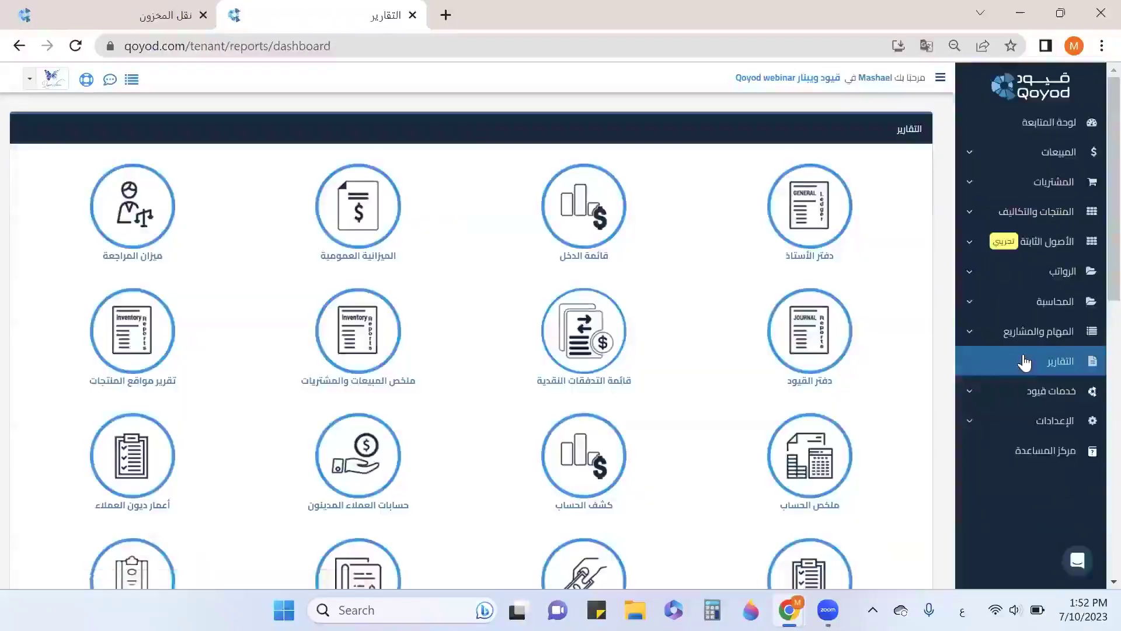
pyautogui.rightClick(811, 343)
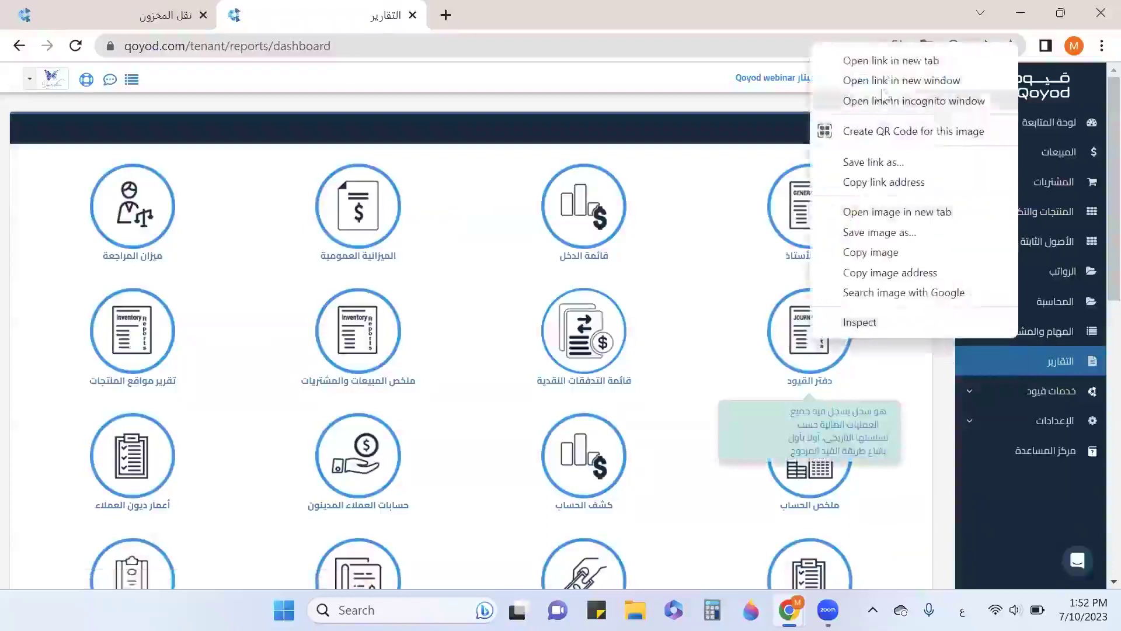
pyautogui.click(888, 61)
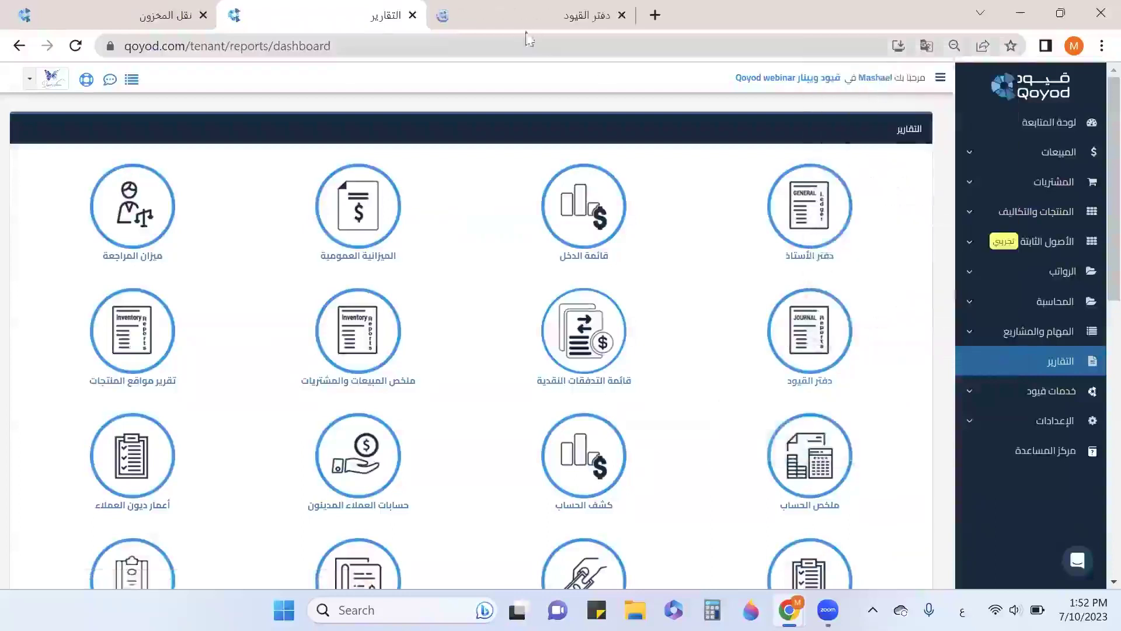
pyautogui.click(528, 24)
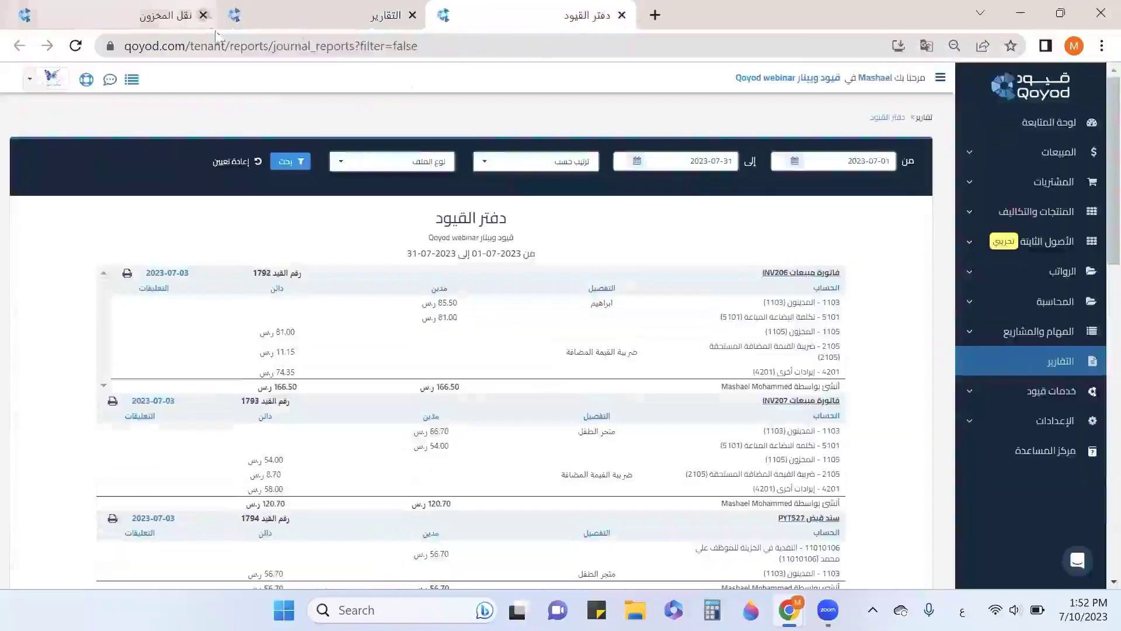
pyautogui.click(203, 15)
# View the print preview of journal entry 1799 for the stock transfer, and close it without printing
pyautogui.scroll(-15, 863, 313)
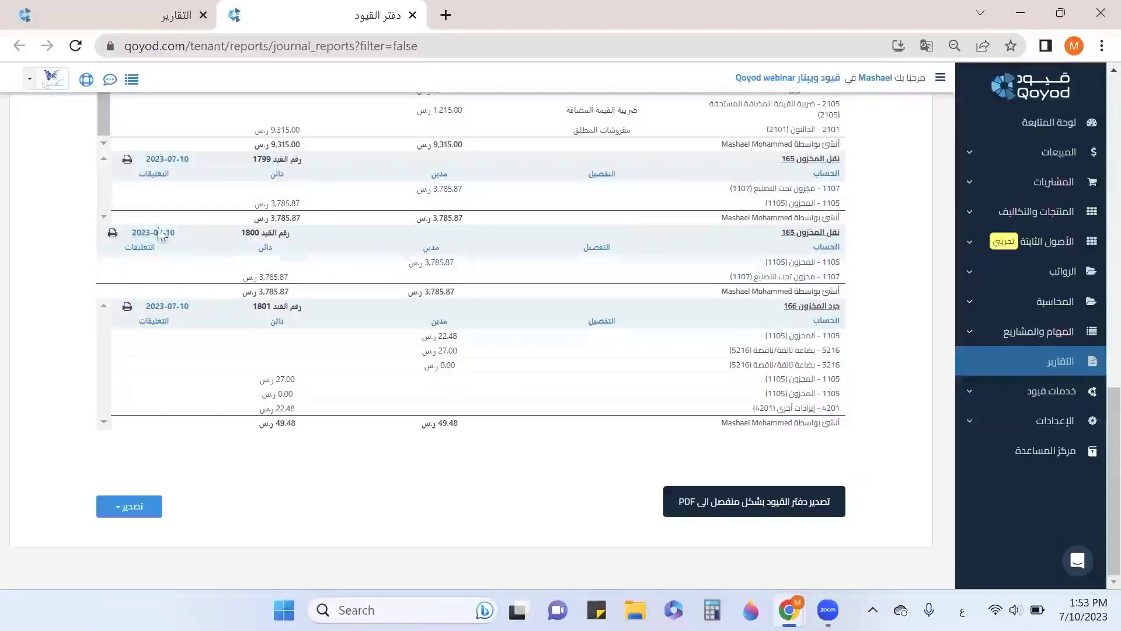
pyautogui.click(112, 159)
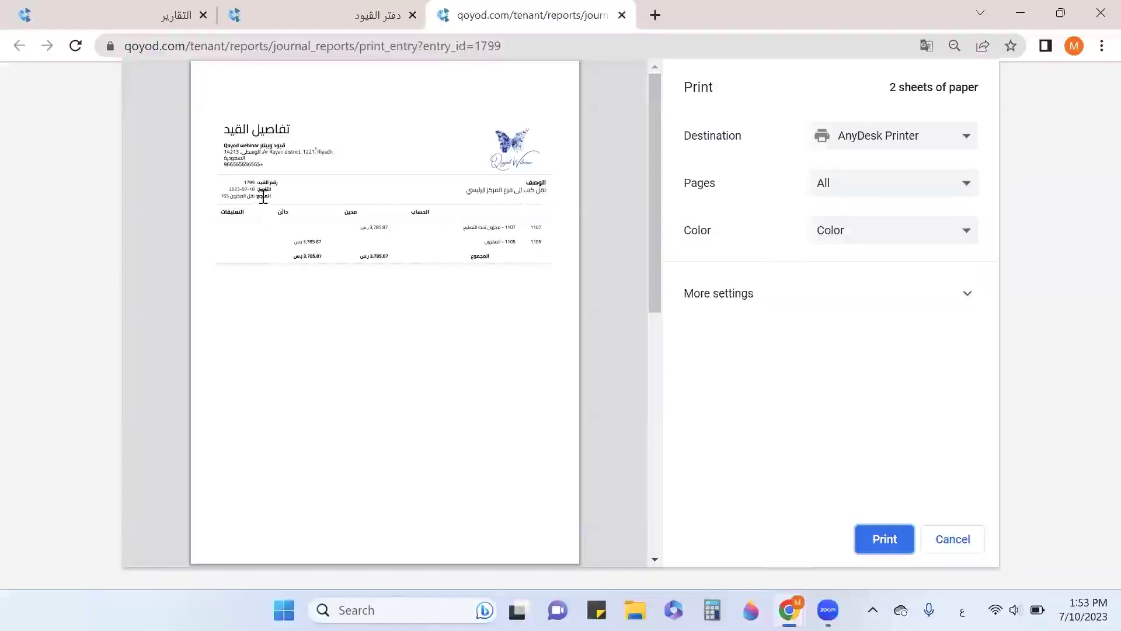
pyautogui.click(622, 14)
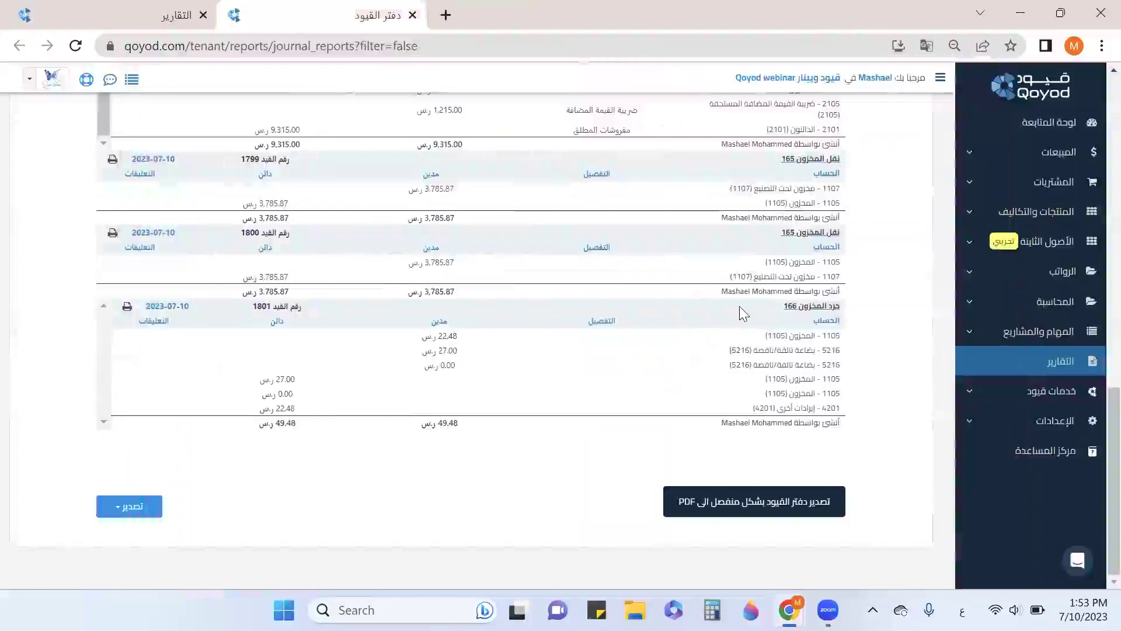
# Examine the journal entries for the purchase bill, stock transfer and stock take, and check the report's export options
pyautogui.scroll(2, 739, 306)
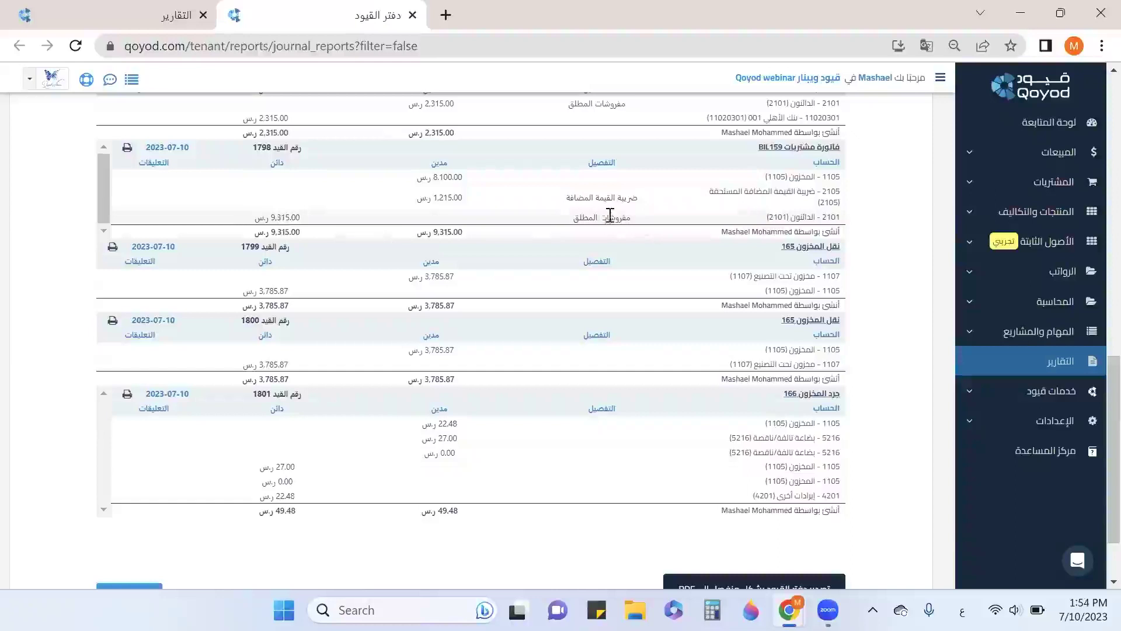
pyautogui.scroll(2, 753, 225)
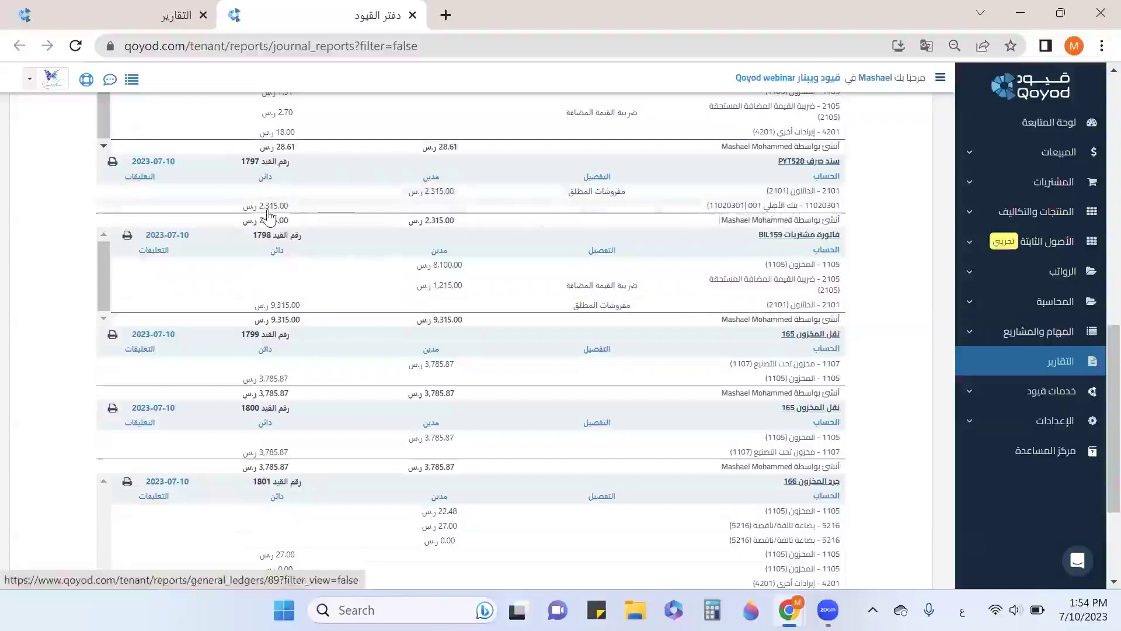
pyautogui.scroll(3, 269, 216)
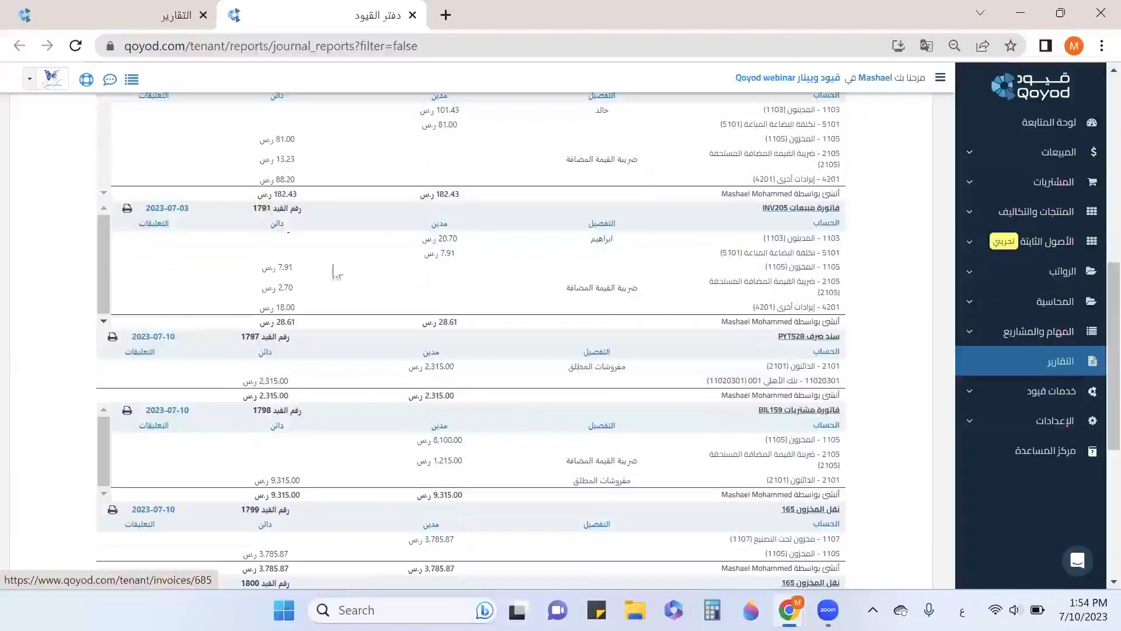
pyautogui.scroll(-5, 725, 380)
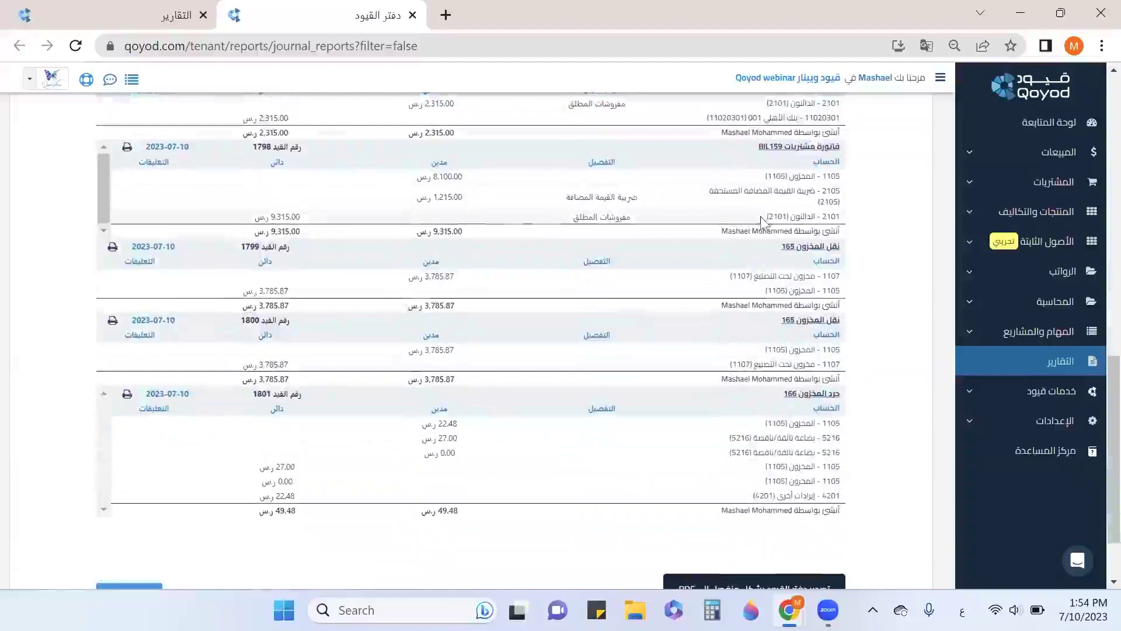
pyautogui.scroll(-2, 64, 350)
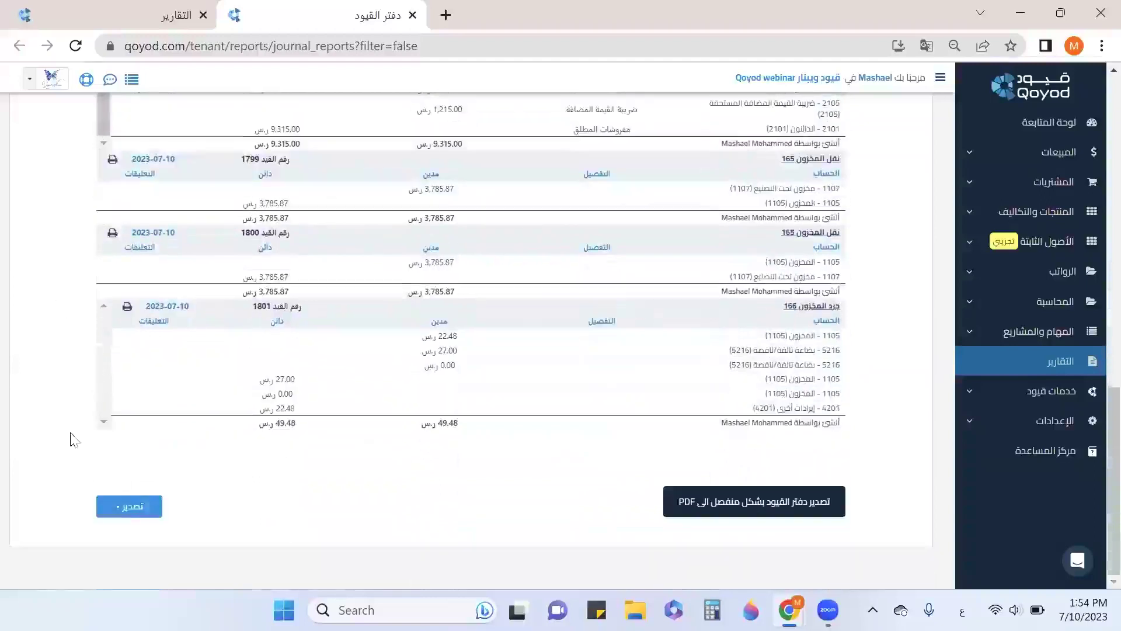
pyautogui.click(120, 505)
pyautogui.click(105, 549)
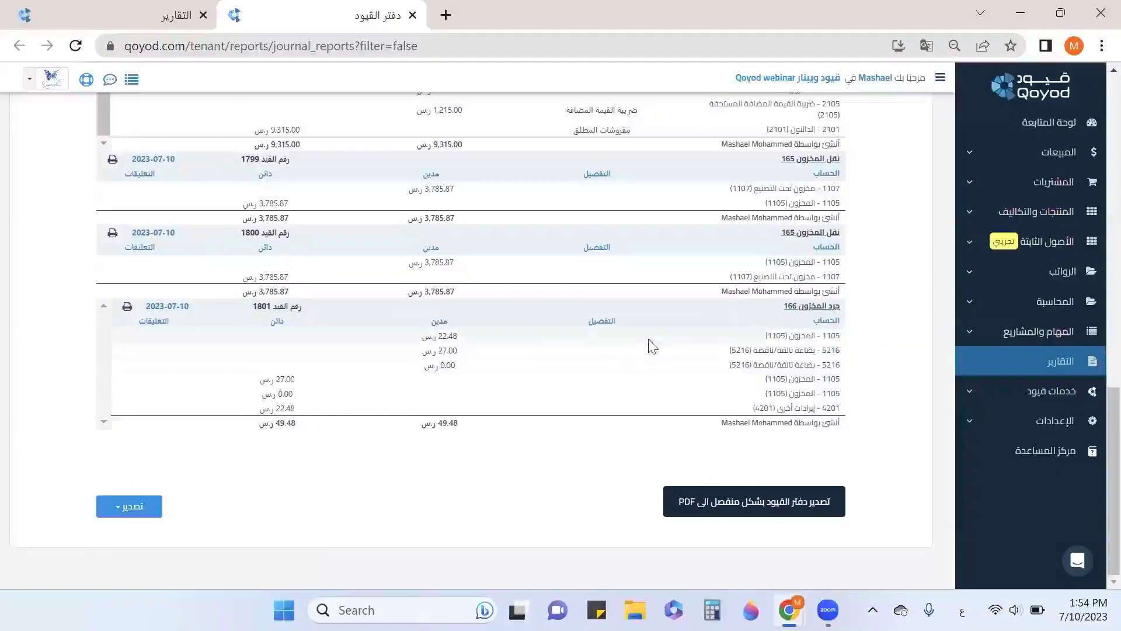
# Run the تقرير مواقع المنتجات report for the المركز الرئيسي location
pyautogui.click(969, 368)
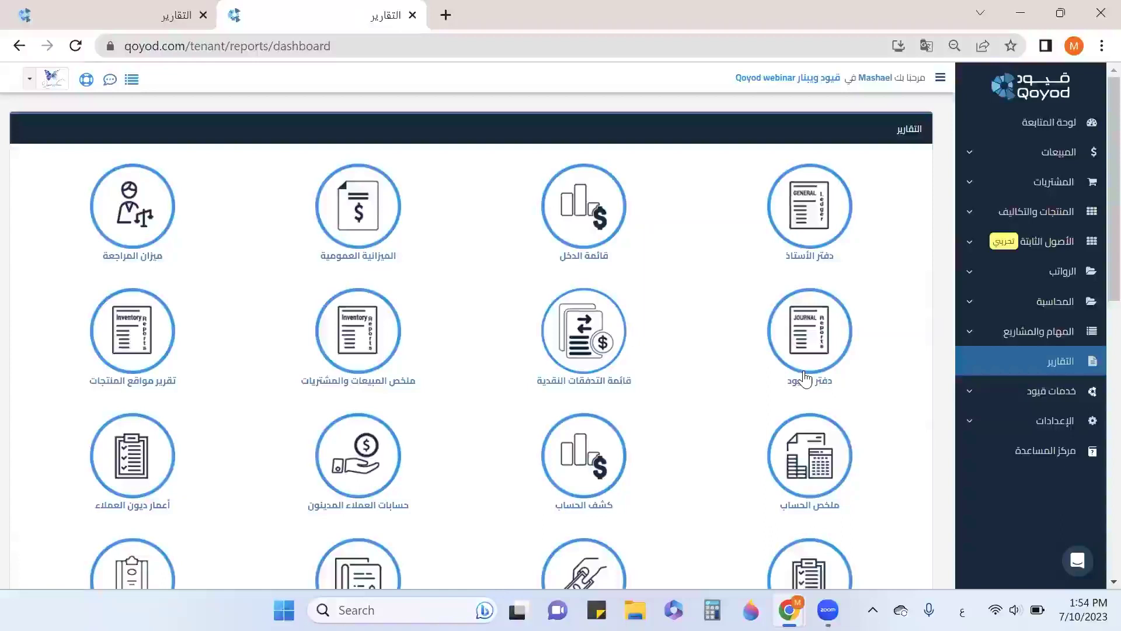
pyautogui.click(161, 338)
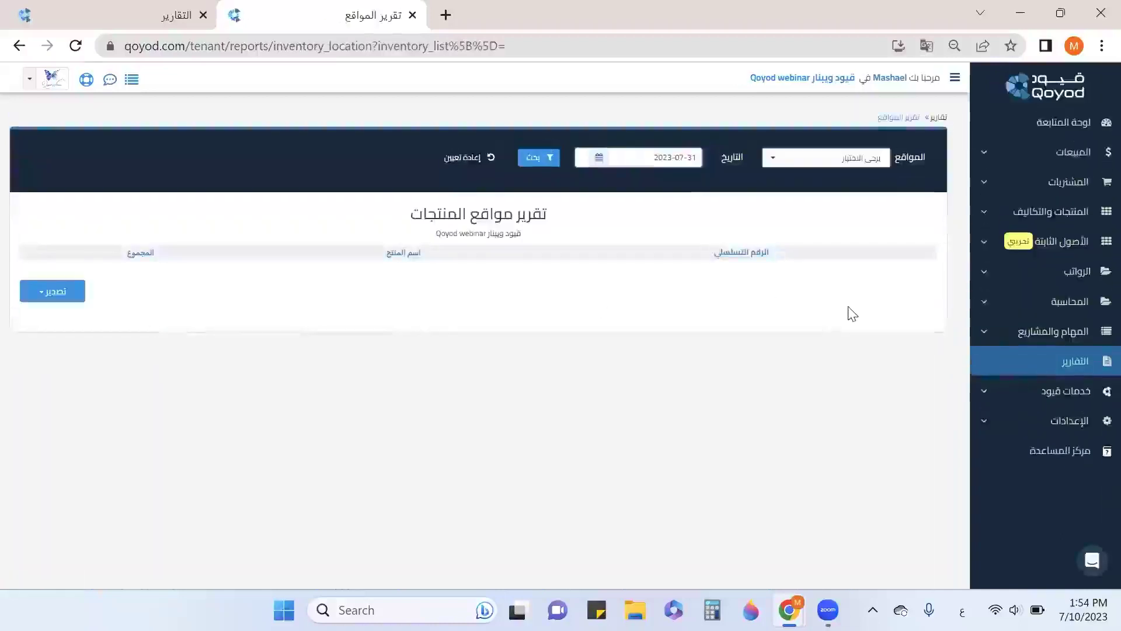
pyautogui.click(813, 166)
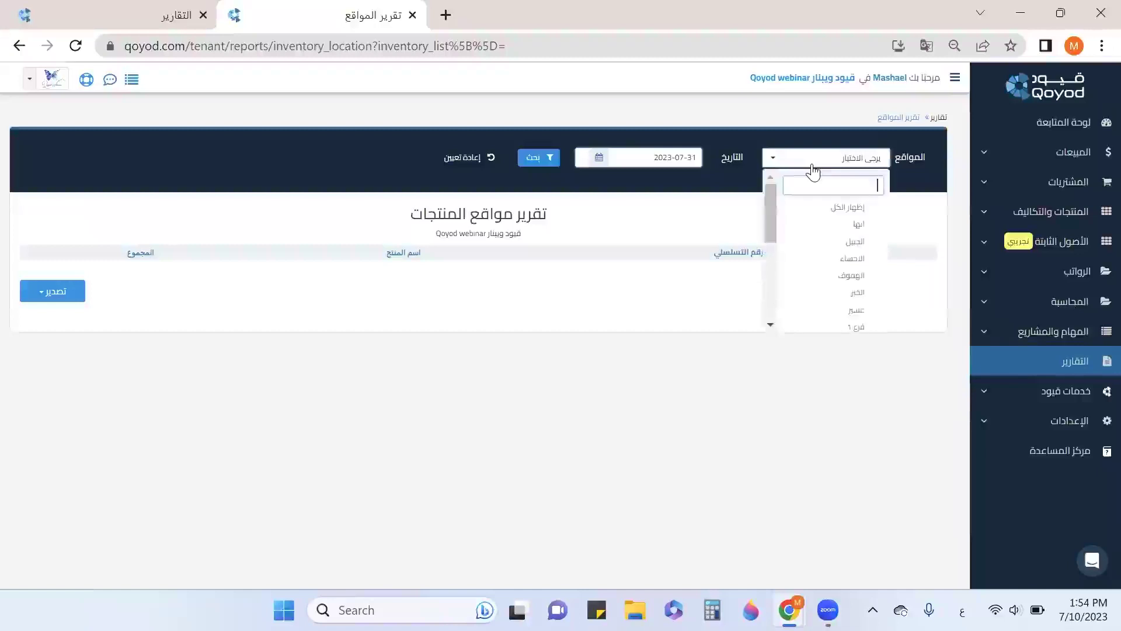
pyautogui.scroll(-5, 829, 238)
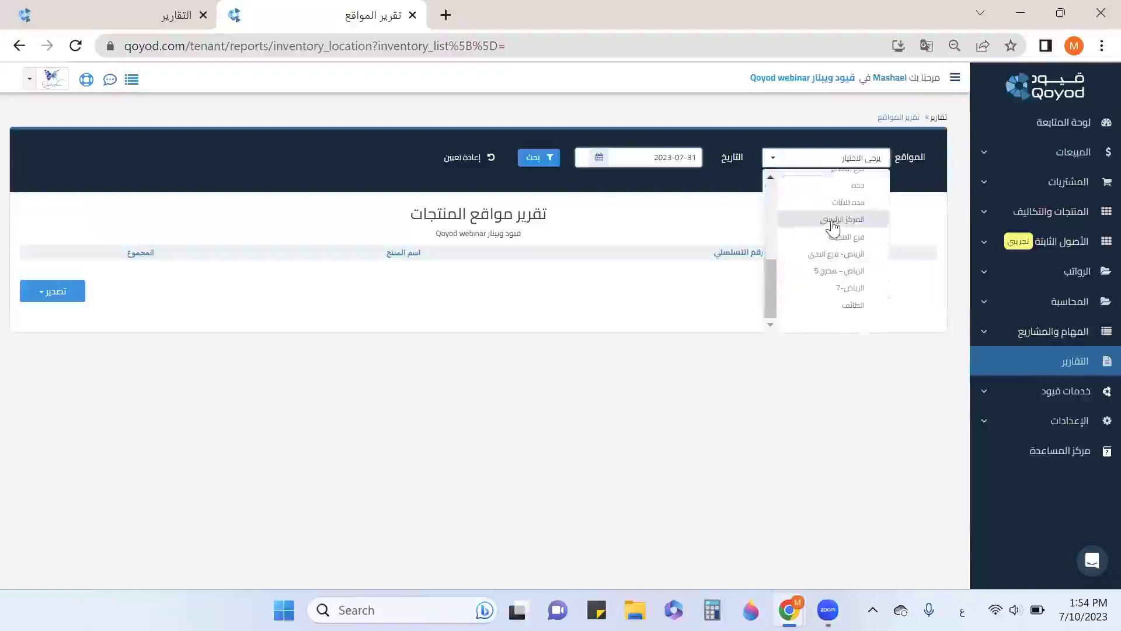
pyautogui.click(835, 221)
pyautogui.click(739, 218)
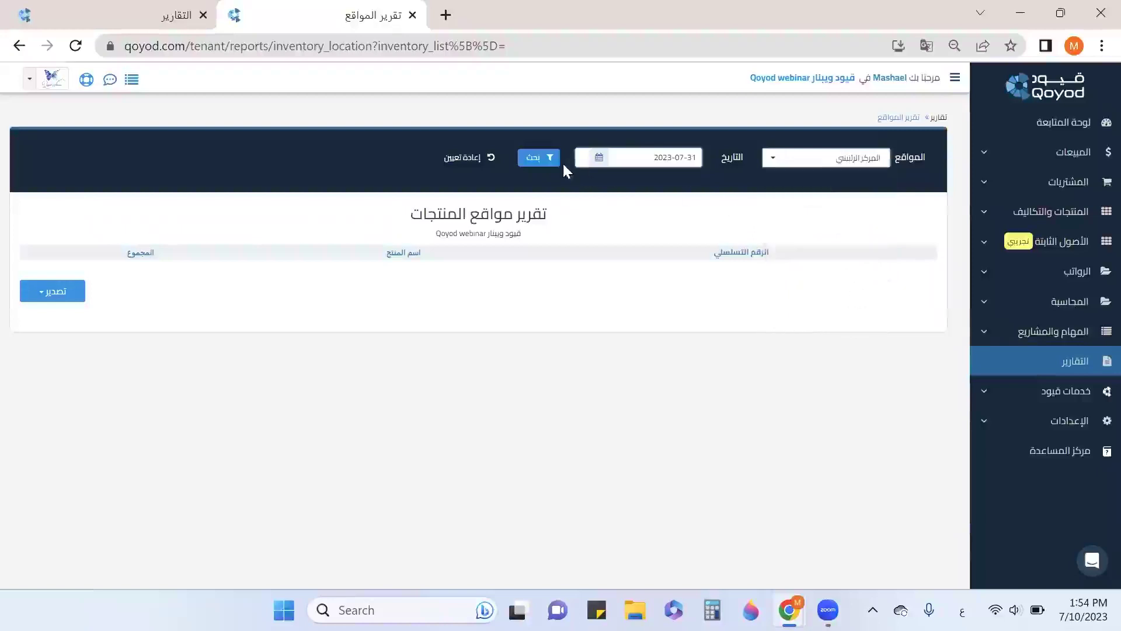
pyautogui.click(538, 161)
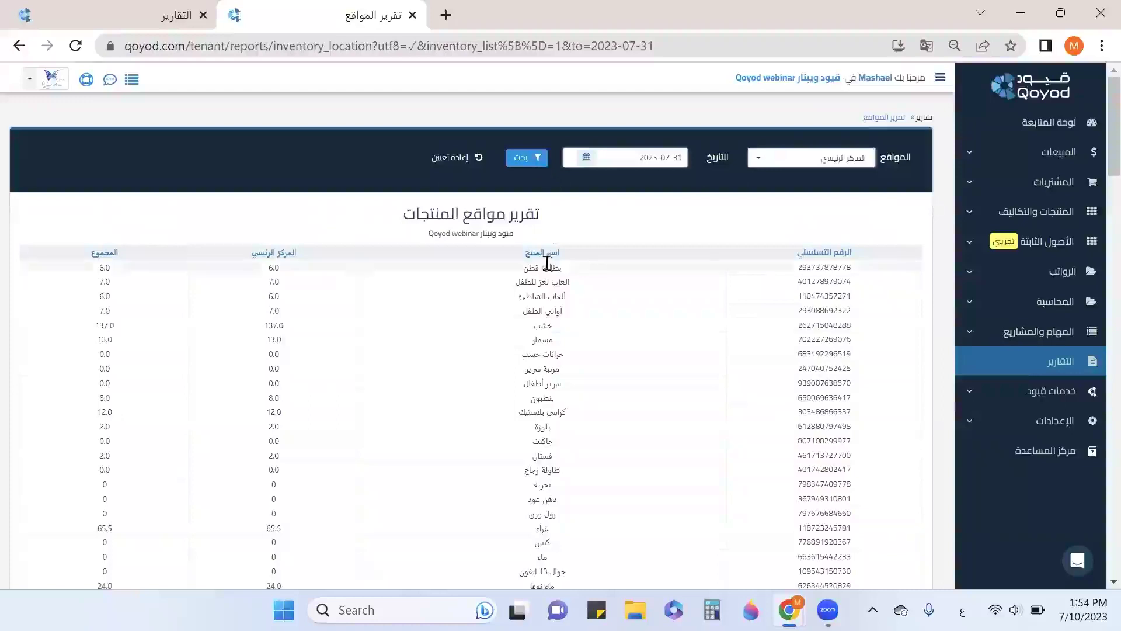
# Examine the product quantities held at المركز الرئيسي, including بطانية قطن
pyautogui.moveTo(558, 270); pyautogui.dragTo(481, 271)
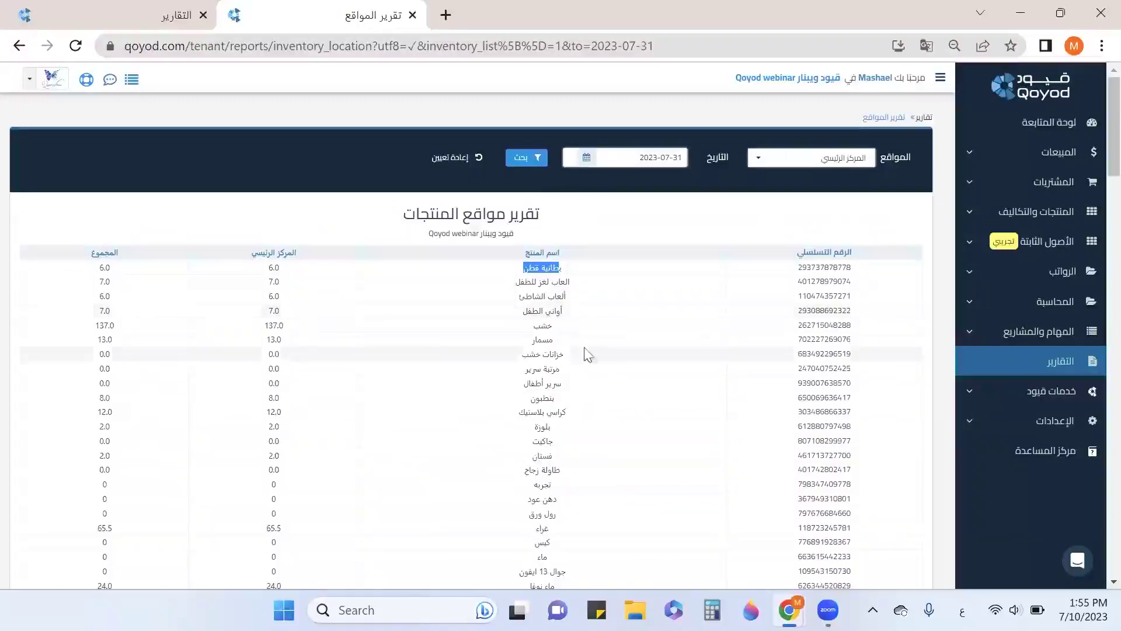
pyautogui.scroll(-2, 245, 245)
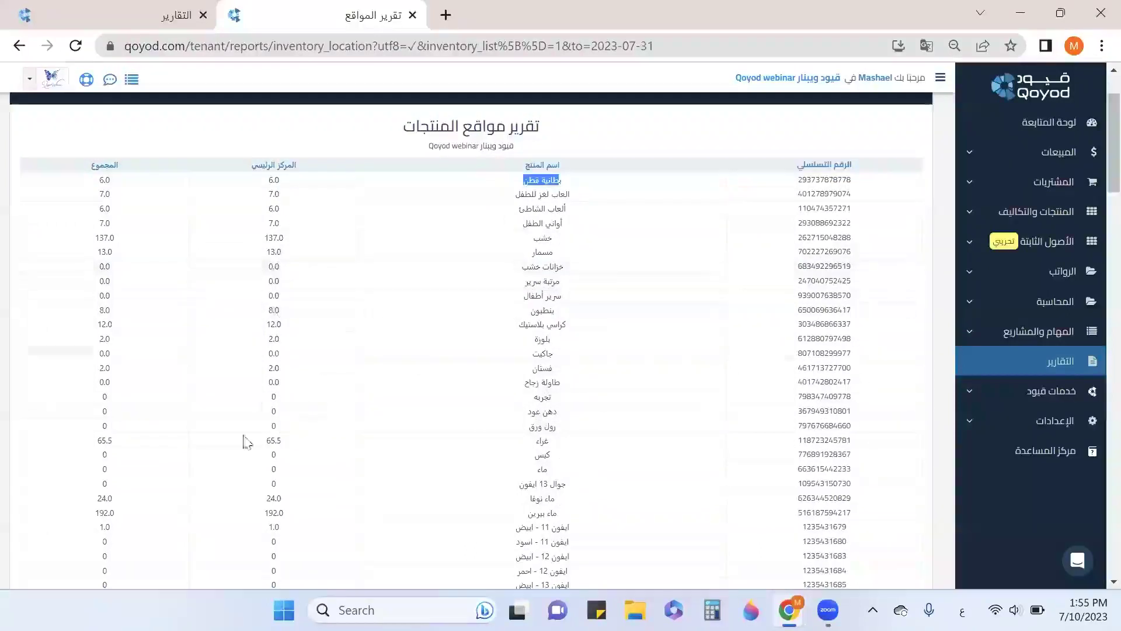
pyautogui.scroll(-7, 257, 443)
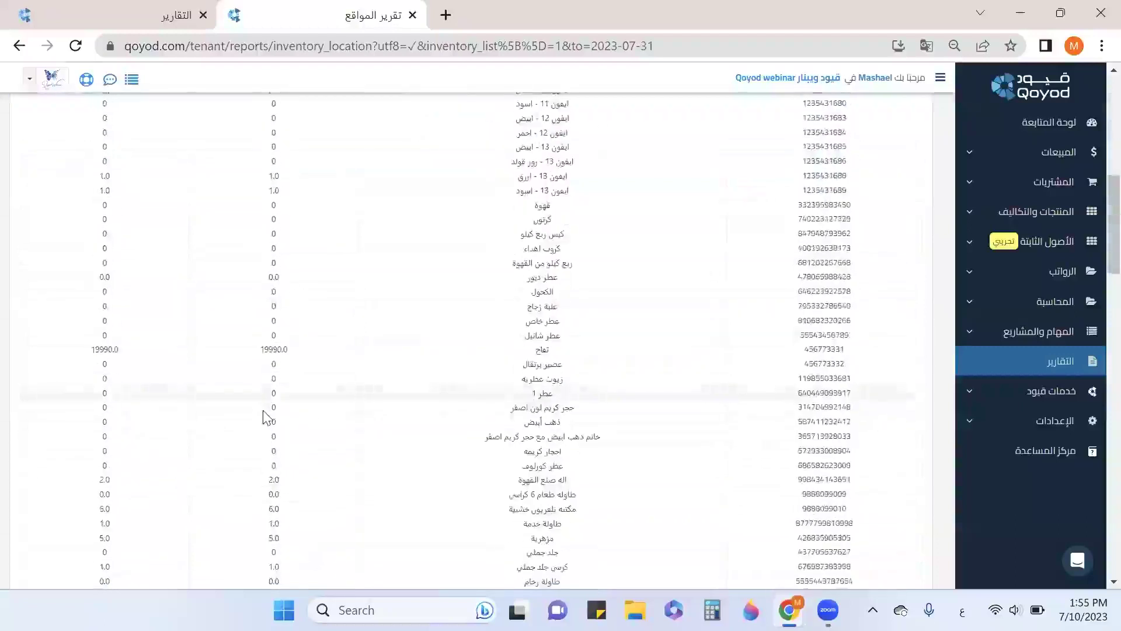
pyautogui.scroll(15, 266, 416)
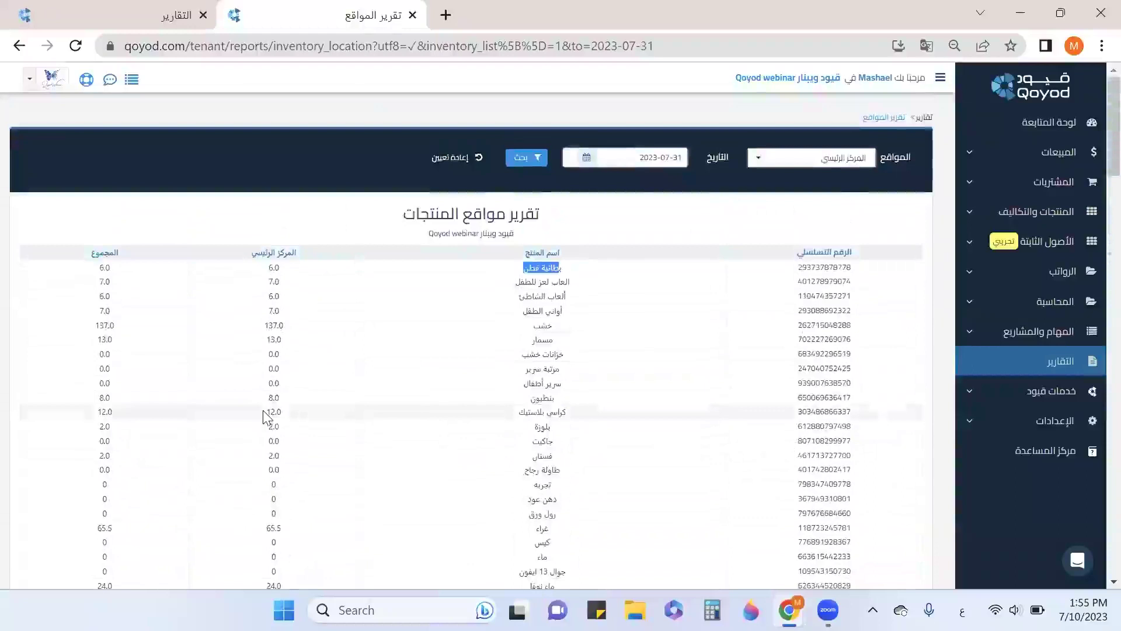
# Expand the product locations report to show all locations, and check the date filter without changing it
pyautogui.click(757, 160)
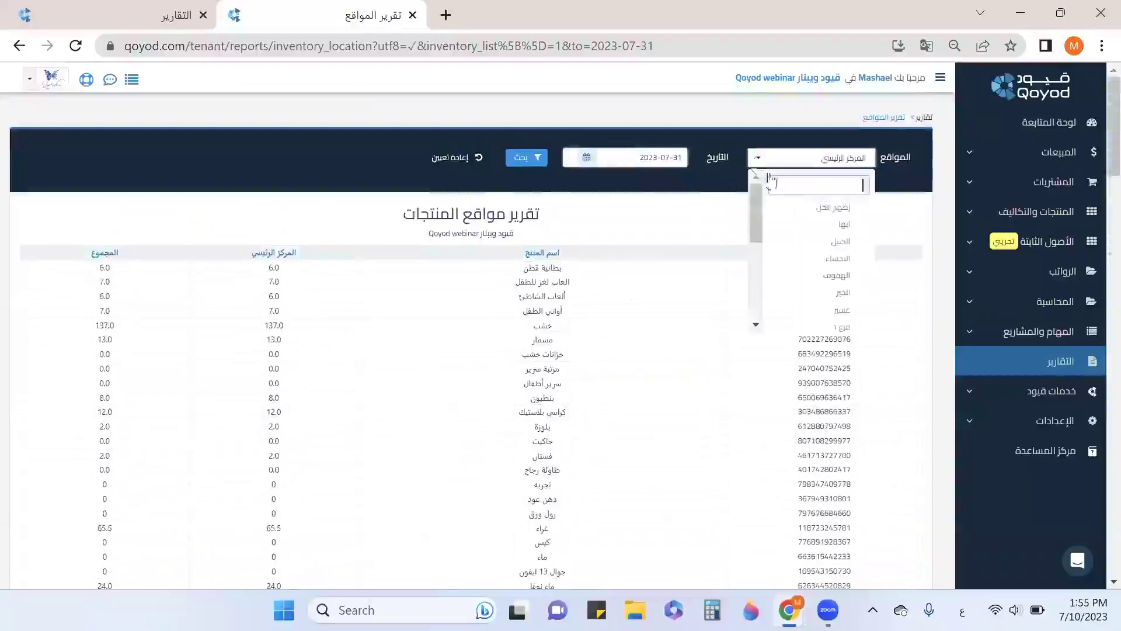
pyautogui.click(802, 212)
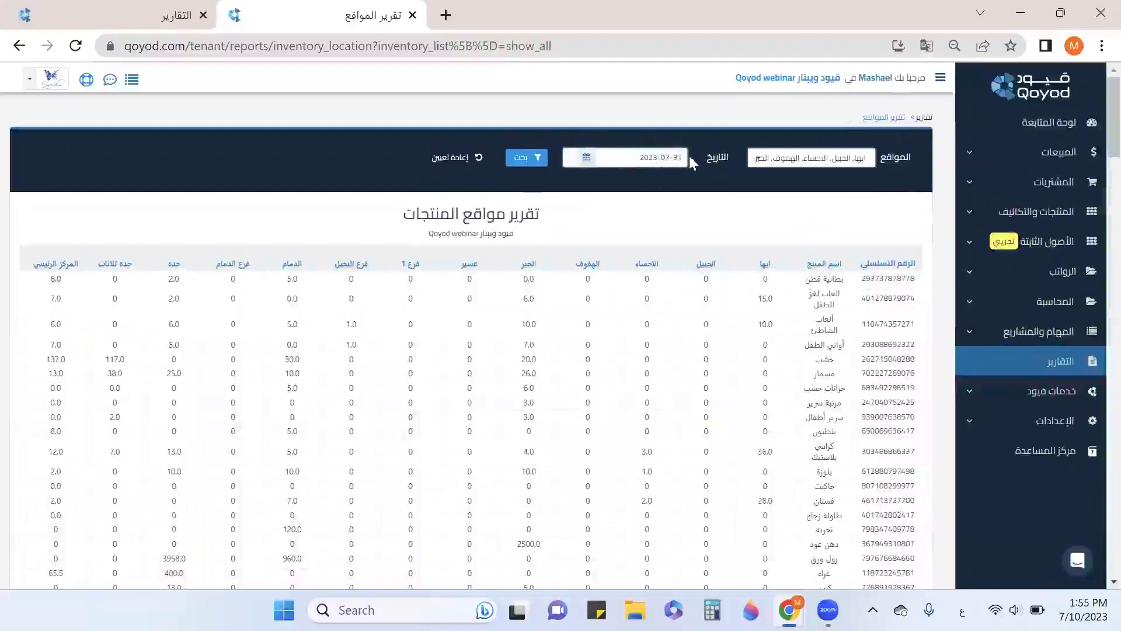
pyautogui.click(667, 162)
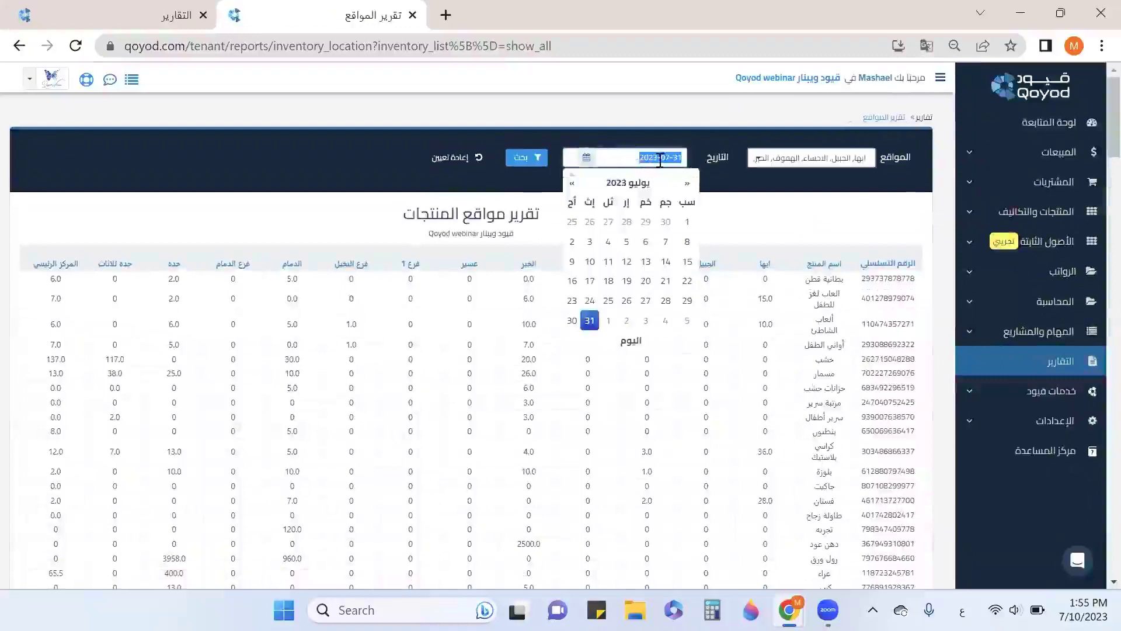
pyautogui.click(762, 208)
# Examine the quantities of بطانية قطن at each location and its overall total
pyautogui.moveTo(842, 279); pyautogui.dragTo(806, 281)
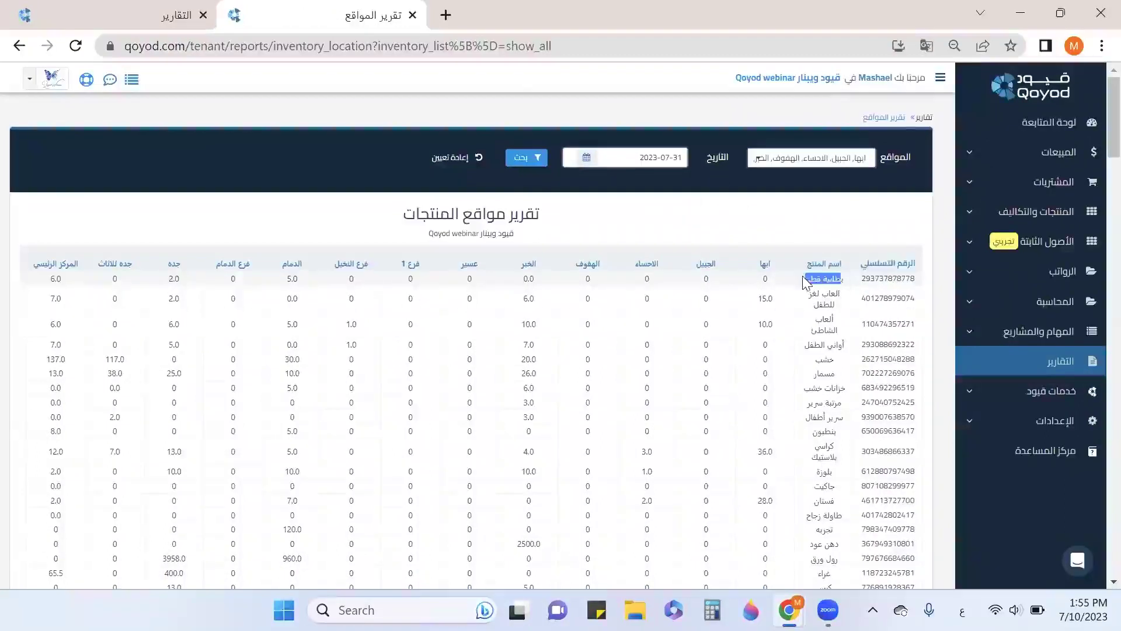
pyautogui.doubleClick(296, 276)
pyautogui.moveTo(185, 280); pyautogui.dragTo(156, 284)
pyautogui.moveTo(67, 282); pyautogui.dragTo(54, 275)
pyautogui.hscroll(-6, 40, 281)
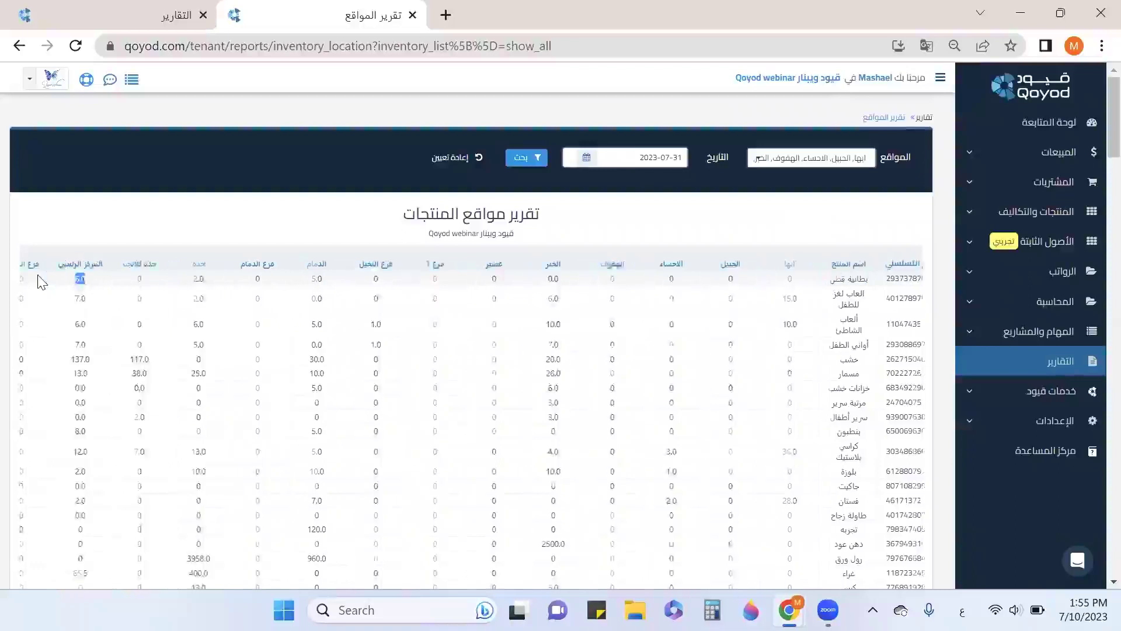
pyautogui.moveTo(304, 281); pyautogui.dragTo(274, 283)
pyautogui.moveTo(65, 280); pyautogui.dragTo(42, 275)
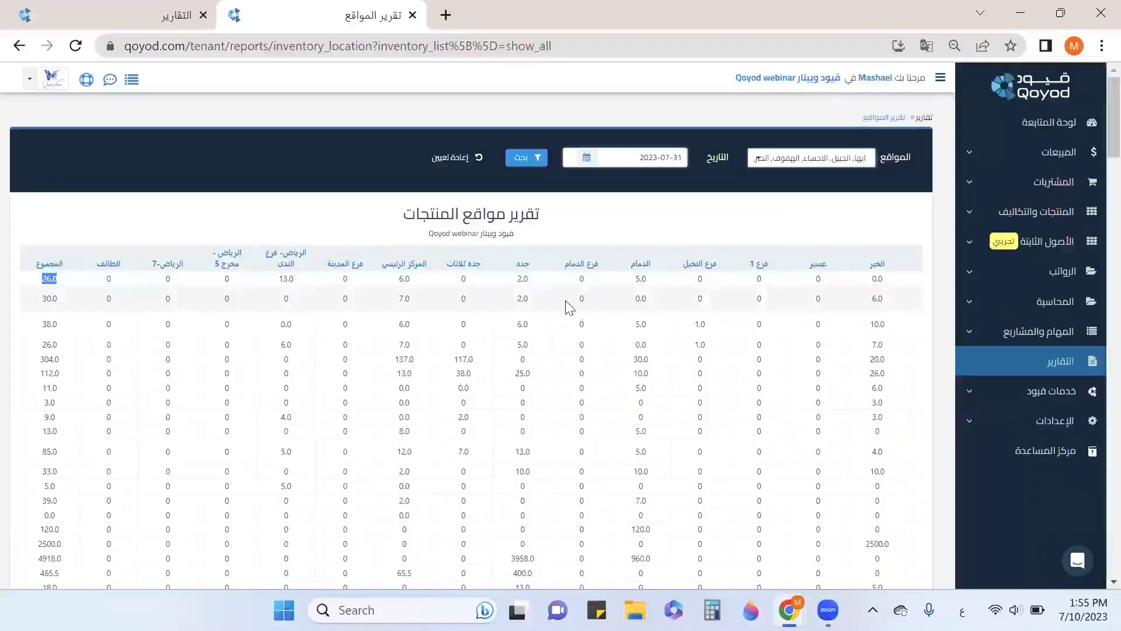
# Look through the remaining products in the all-locations report and open its export options
pyautogui.scroll(-4, 569, 309)
pyautogui.scroll(5, 564, 304)
pyautogui.scroll(-10, 559, 294)
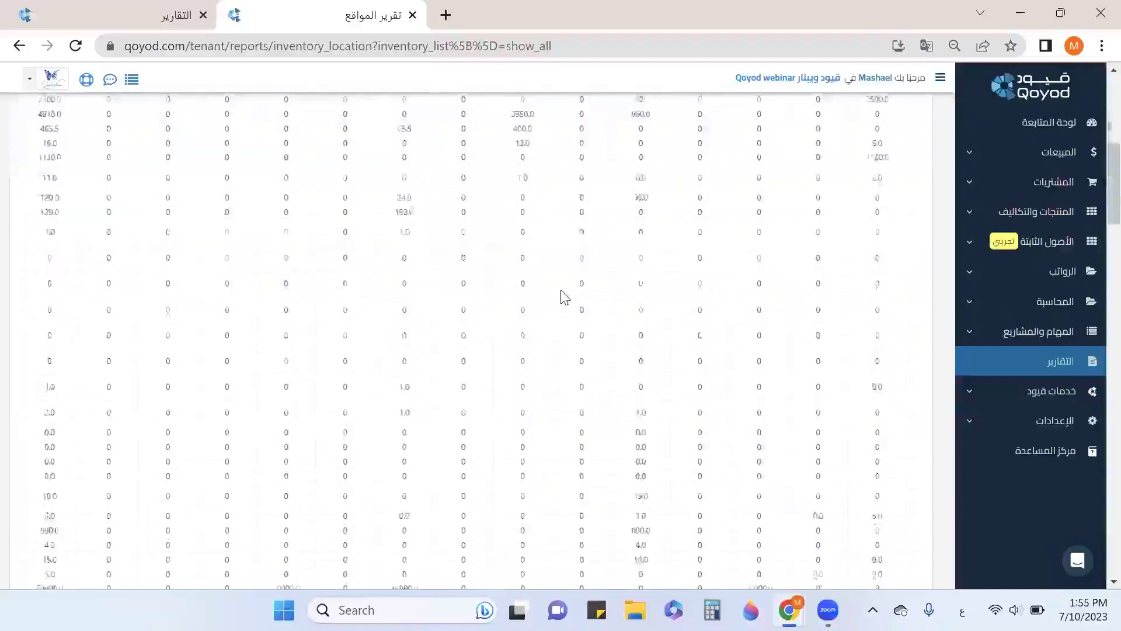
pyautogui.scroll(-5, 558, 293)
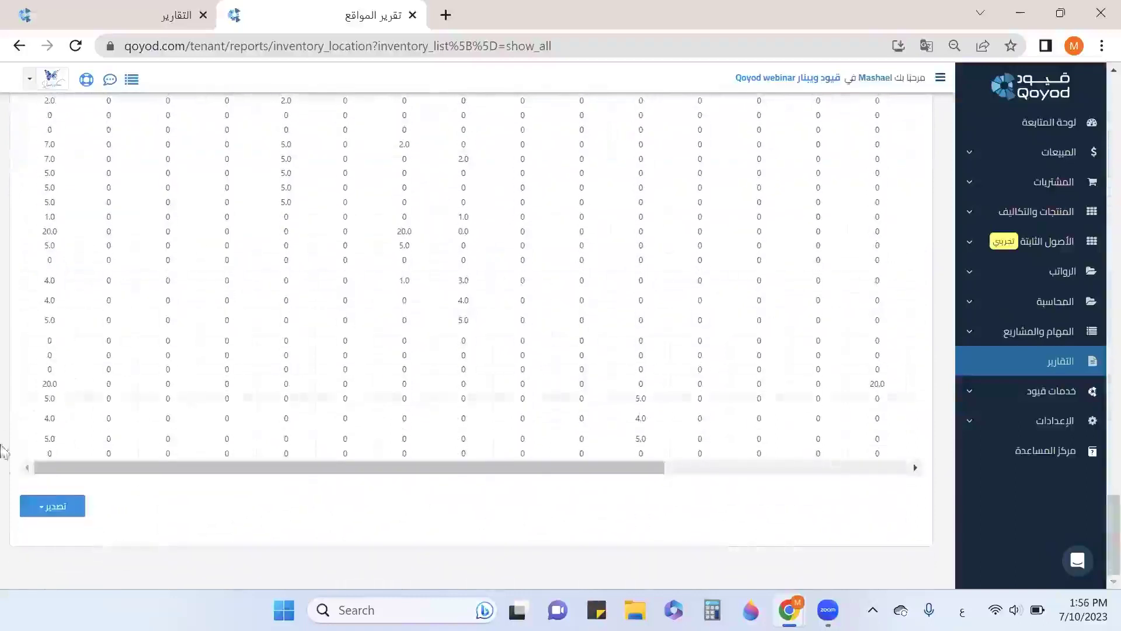
pyautogui.click(49, 508)
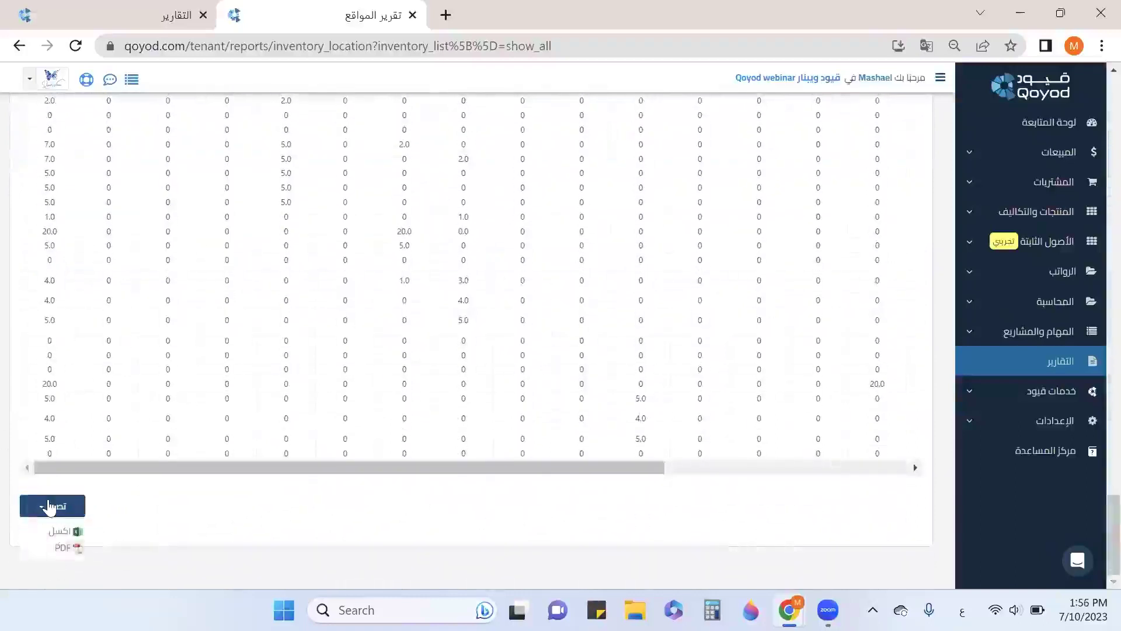
# Examine the quantities of كنب متصل بشكل L at each location, matching them to the location headings, and its overall total
pyautogui.moveTo(440, 467); pyautogui.dragTo(851, 590)
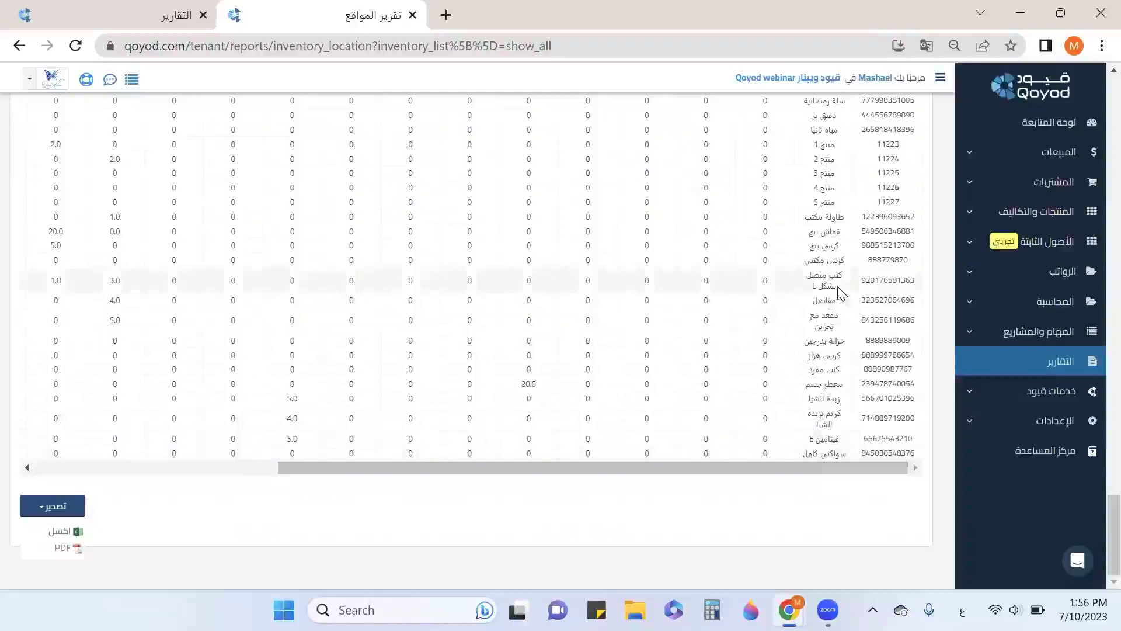
pyautogui.moveTo(845, 279); pyautogui.dragTo(812, 292)
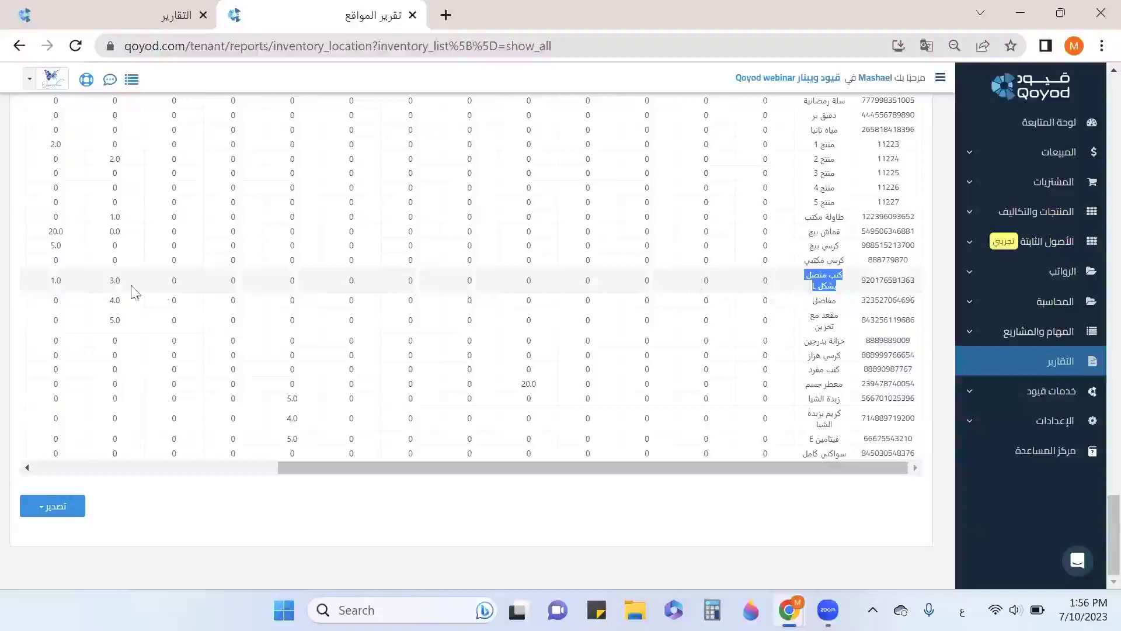
pyautogui.doubleClick(114, 279)
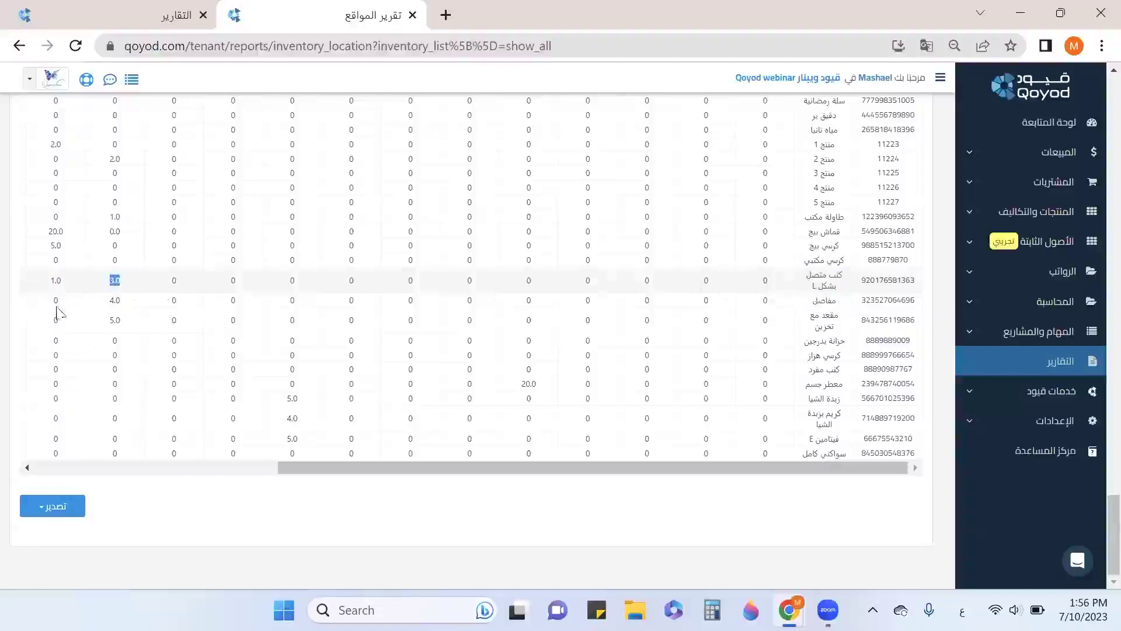
pyautogui.scroll(15, 68, 275)
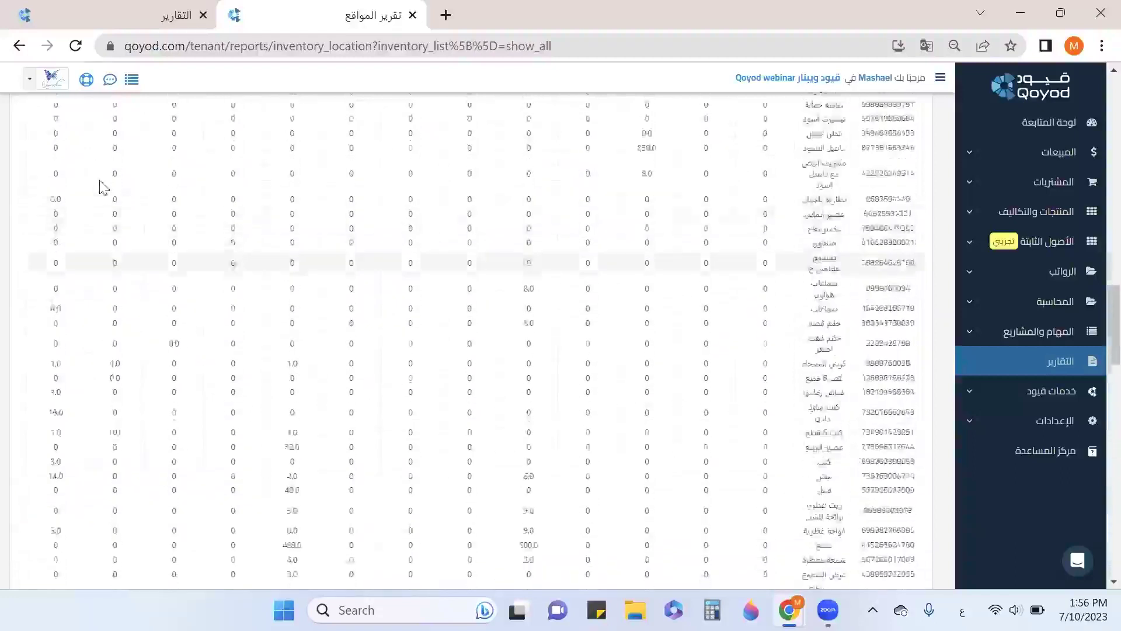
pyautogui.scroll(10, 111, 163)
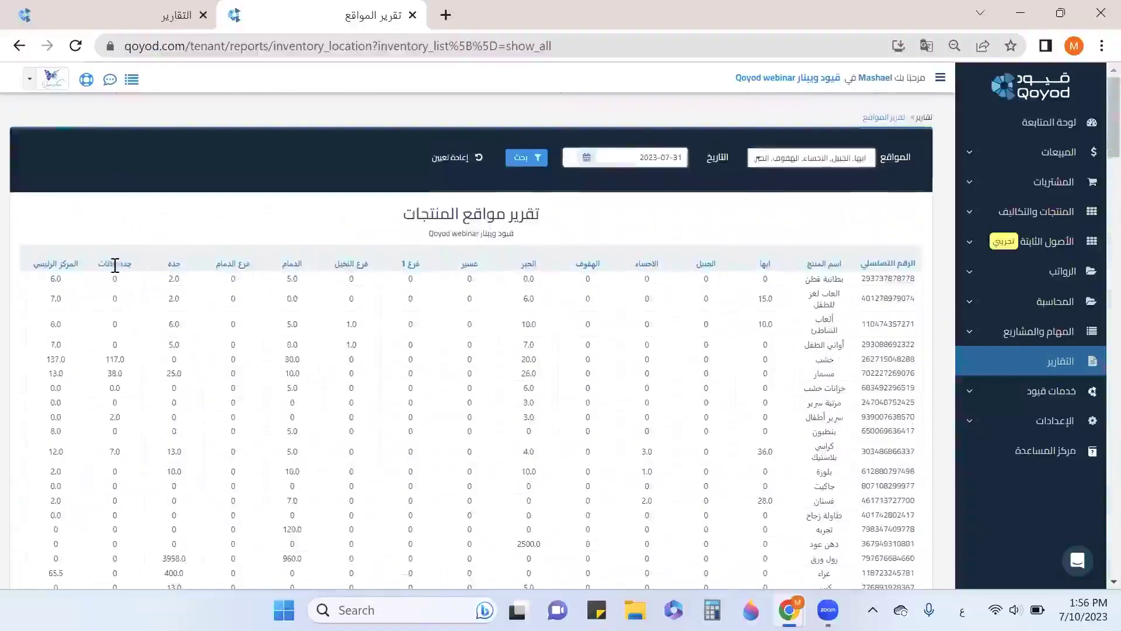
pyautogui.scroll(-15, 108, 286)
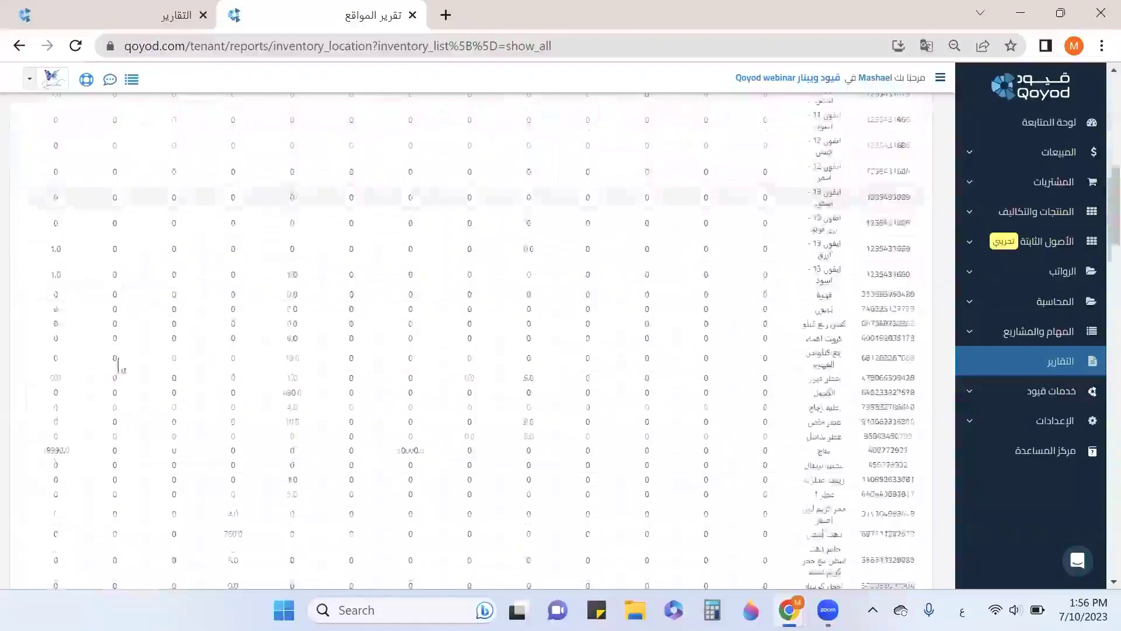
pyautogui.scroll(-10, 111, 411)
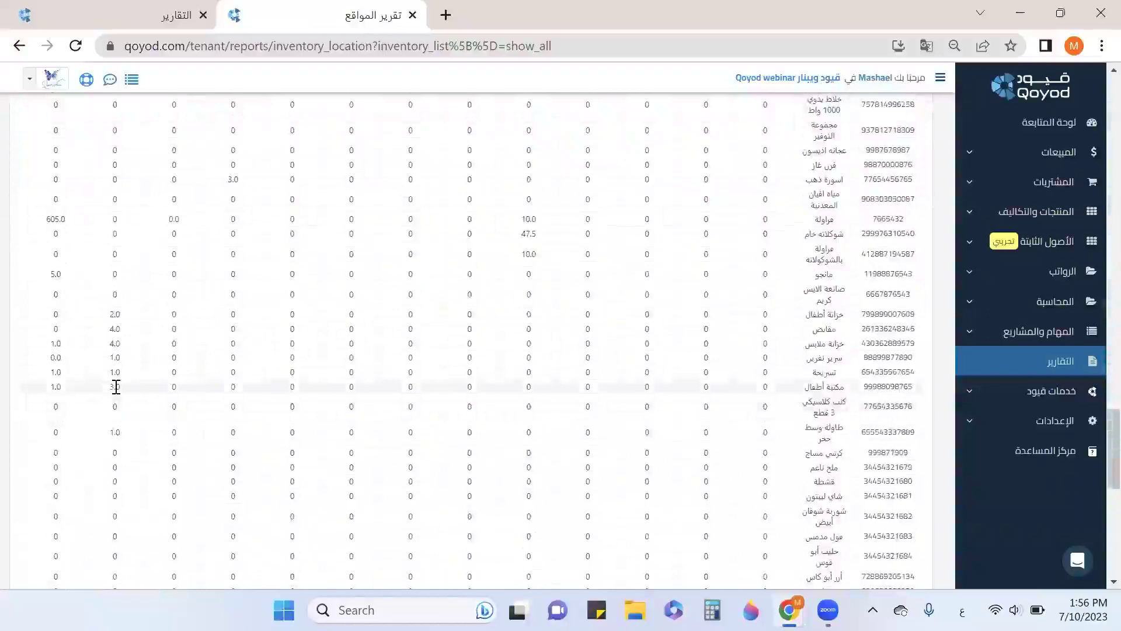
pyautogui.scroll(-10, 116, 387)
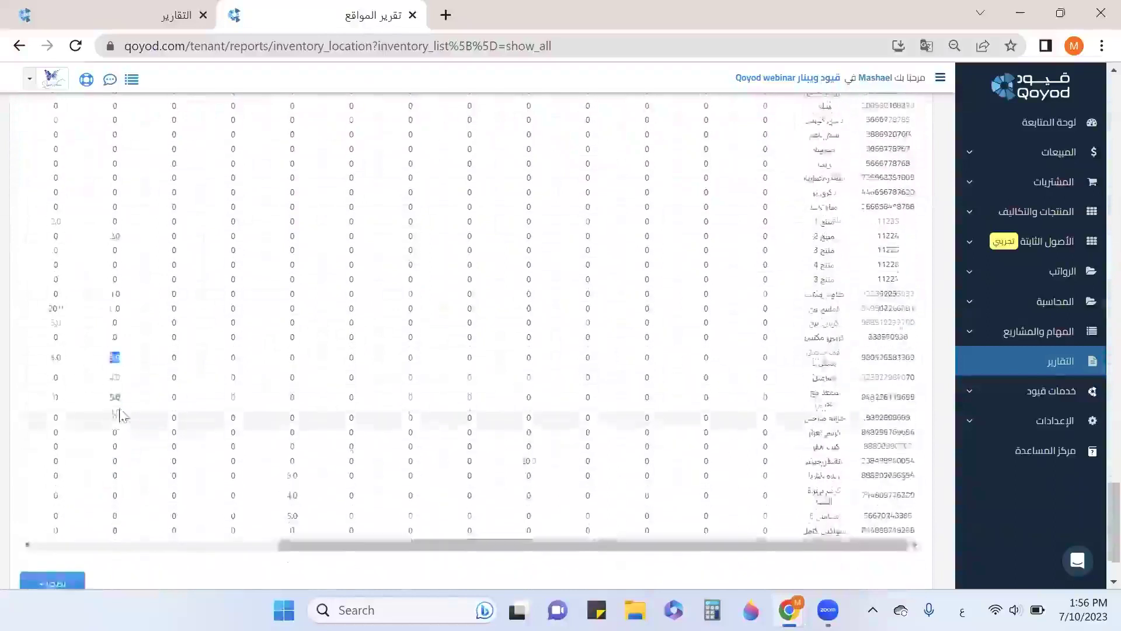
pyautogui.moveTo(280, 467); pyautogui.dragTo(5, 433)
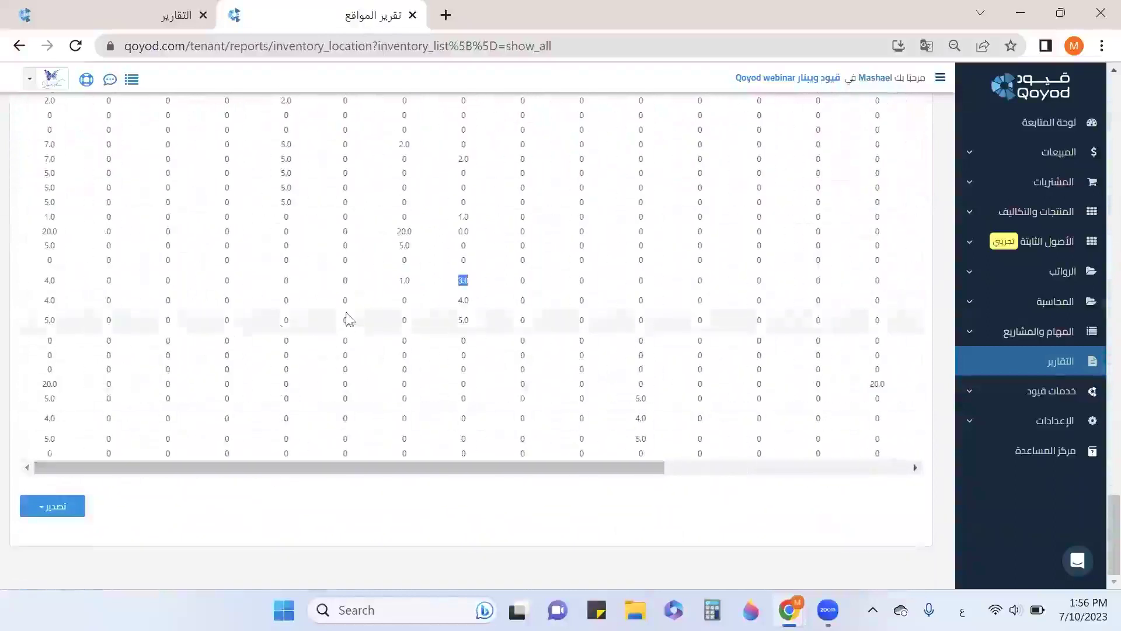
pyautogui.doubleClick(48, 282)
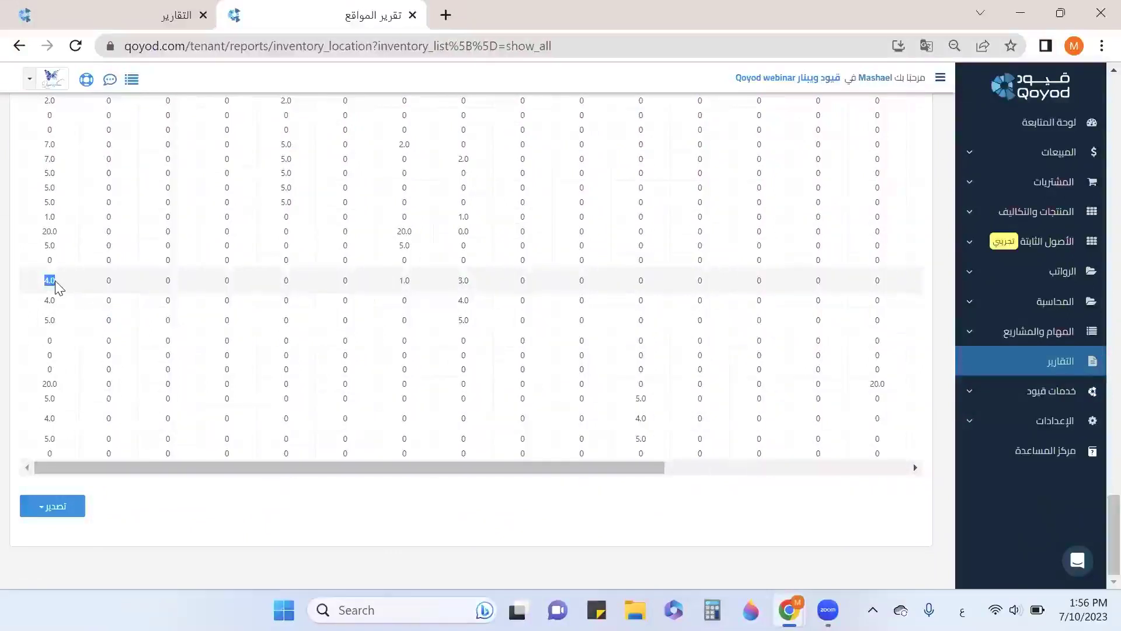
# Run the trial balance report (ميزان المراجعة) for account 1105 - المخزون and return to the reports list
pyautogui.click(1002, 370)
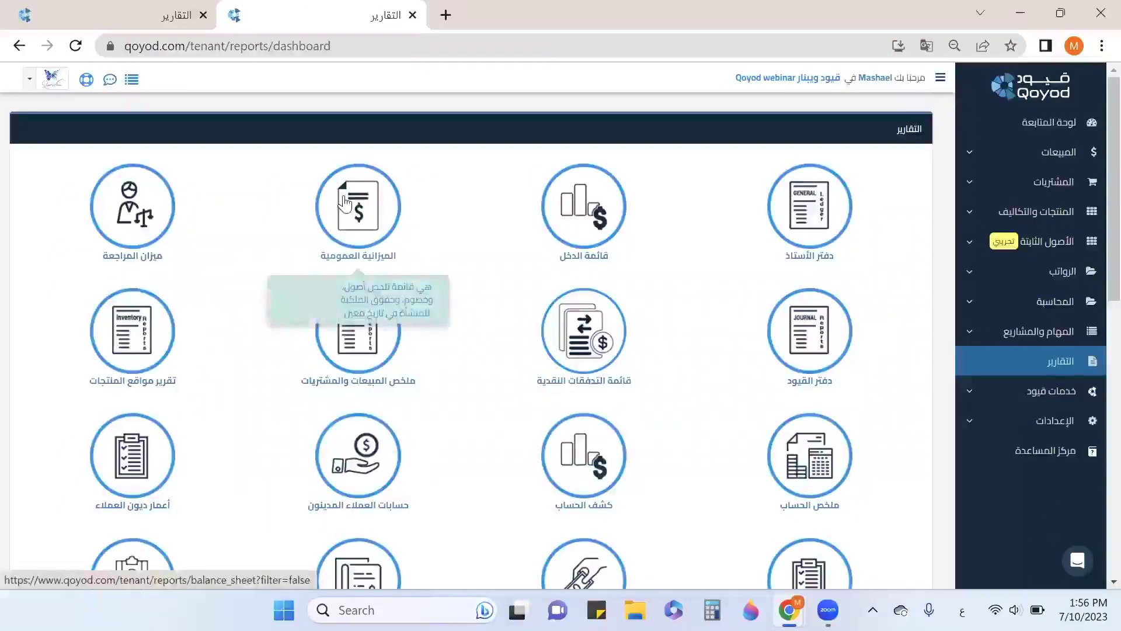
pyautogui.click(146, 205)
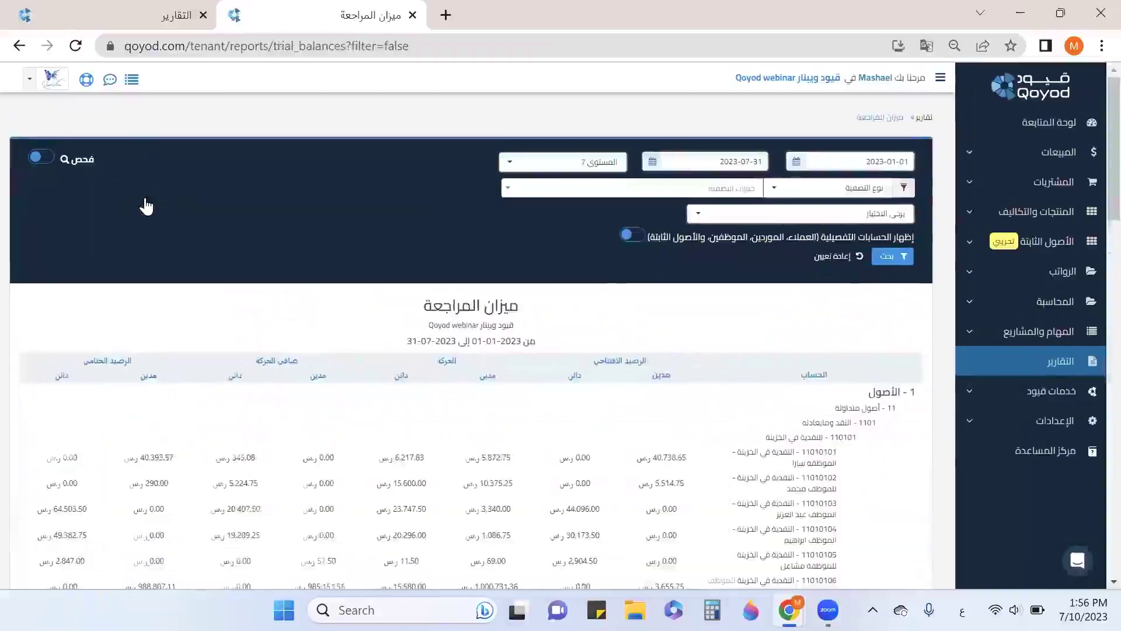
pyautogui.click(887, 218)
pyautogui.write('مخ')
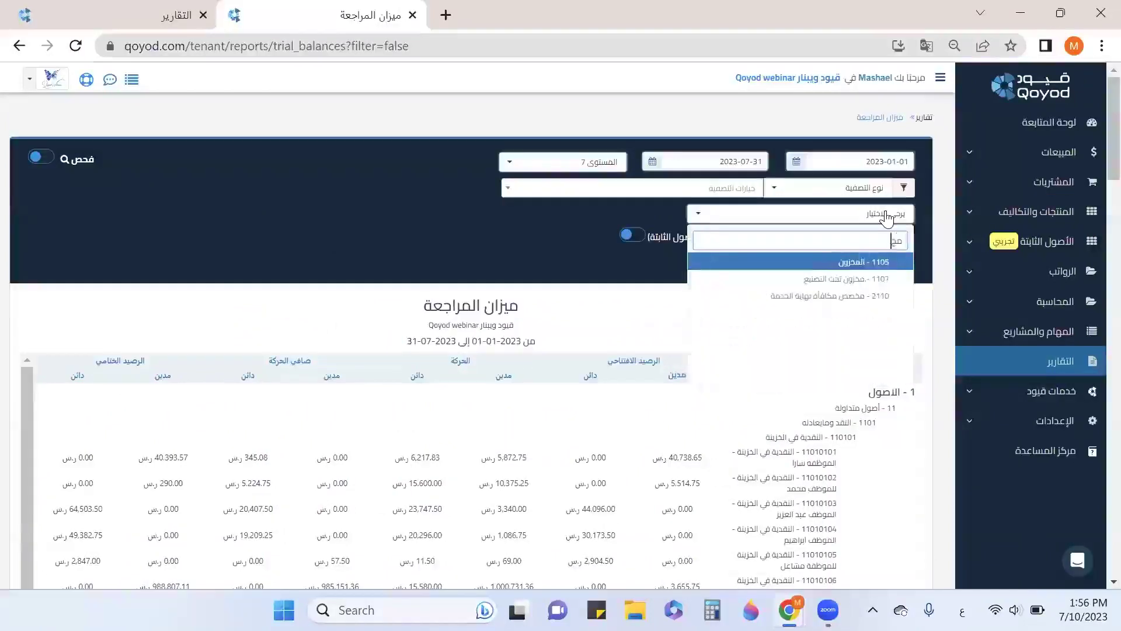
pyautogui.click(869, 267)
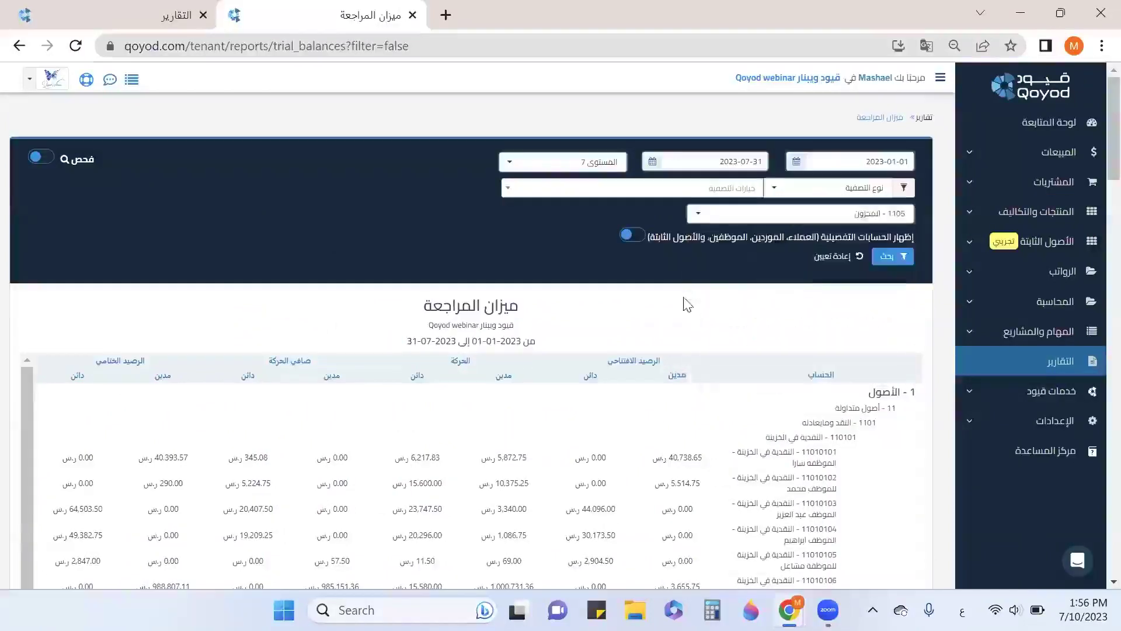
pyautogui.click(890, 261)
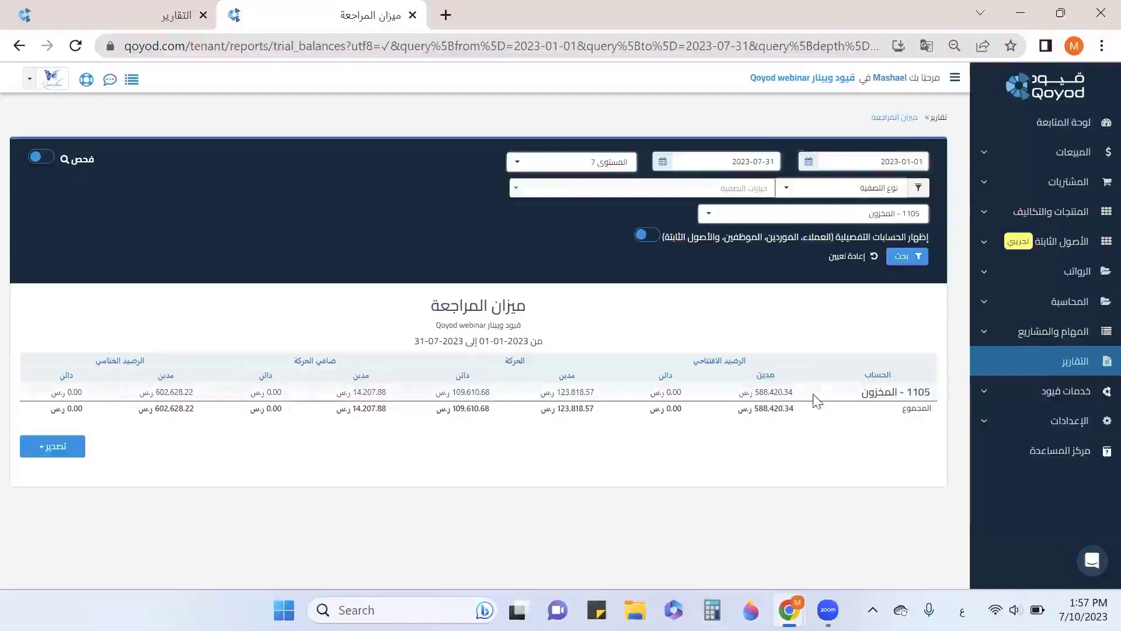
pyautogui.click(1016, 371)
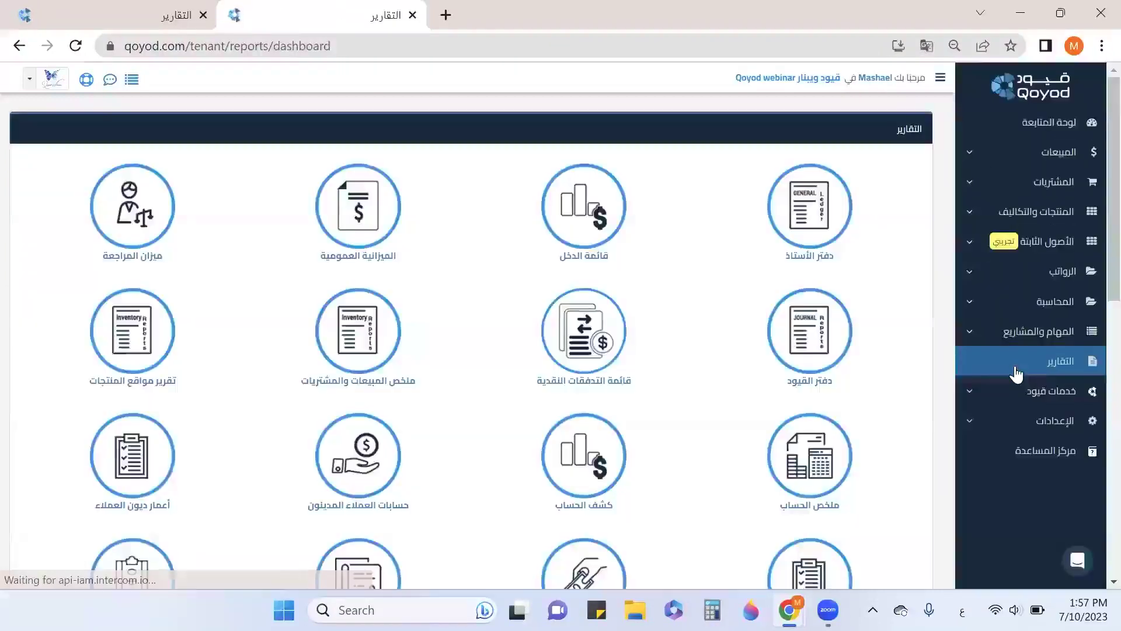